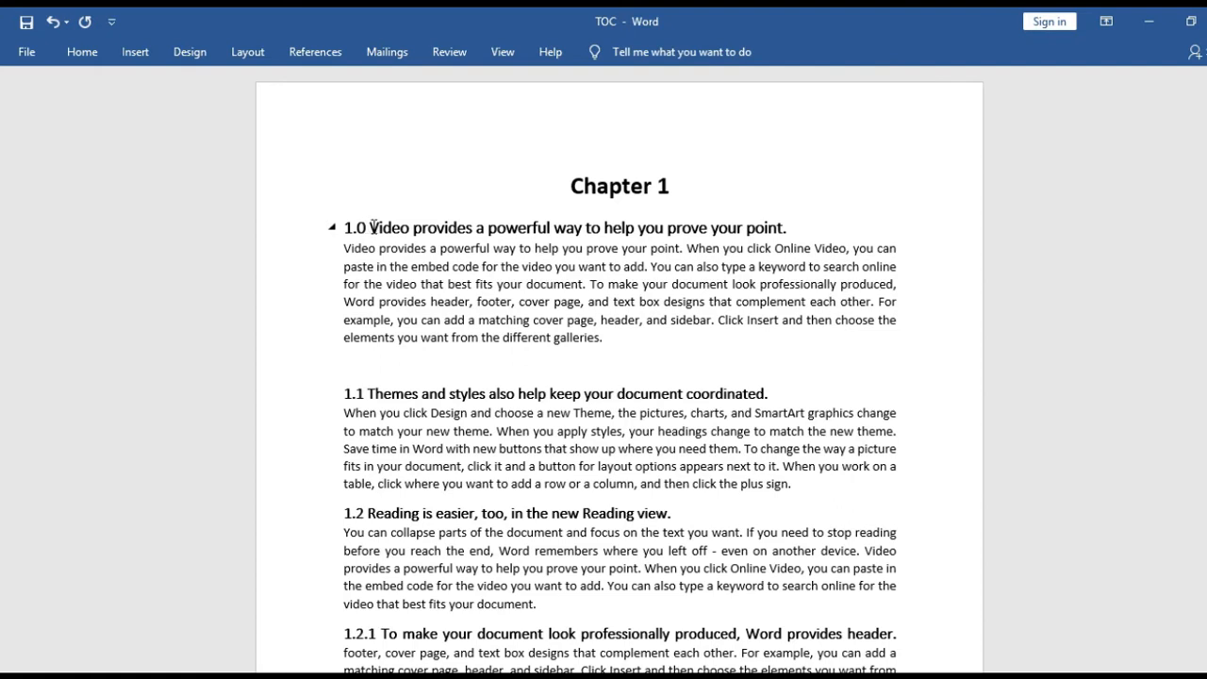
Step: Open the full Styles list beside the document
drag(345, 227, 714, 237)
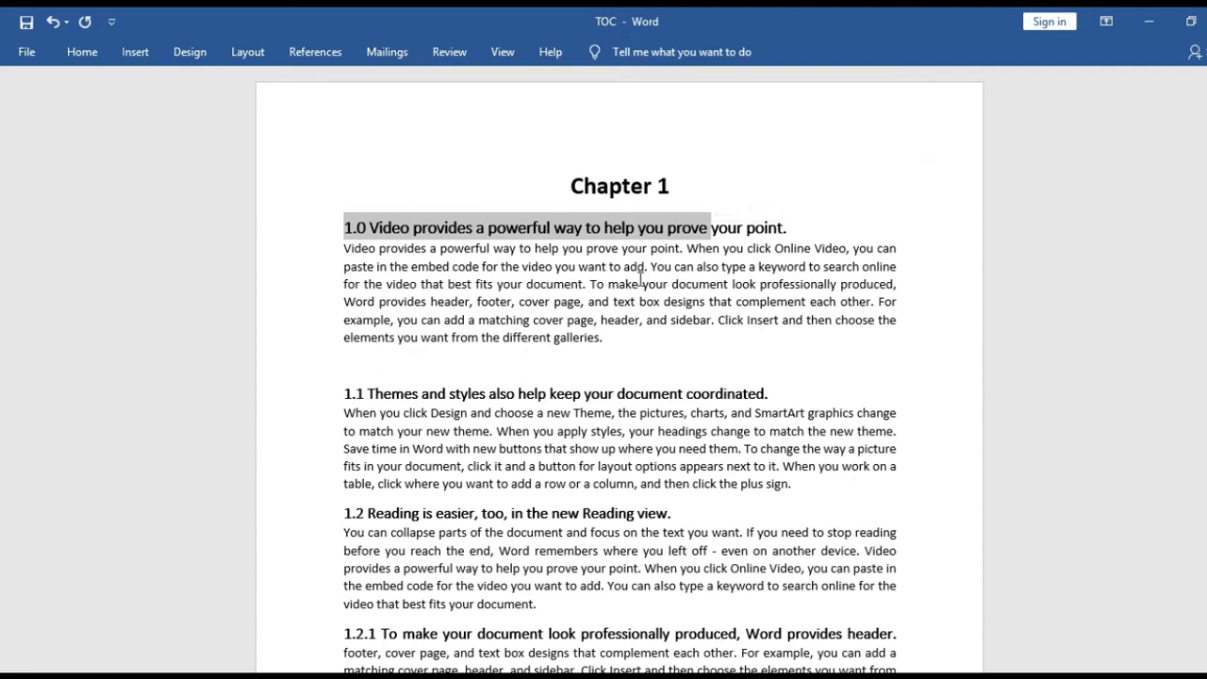
click(661, 346)
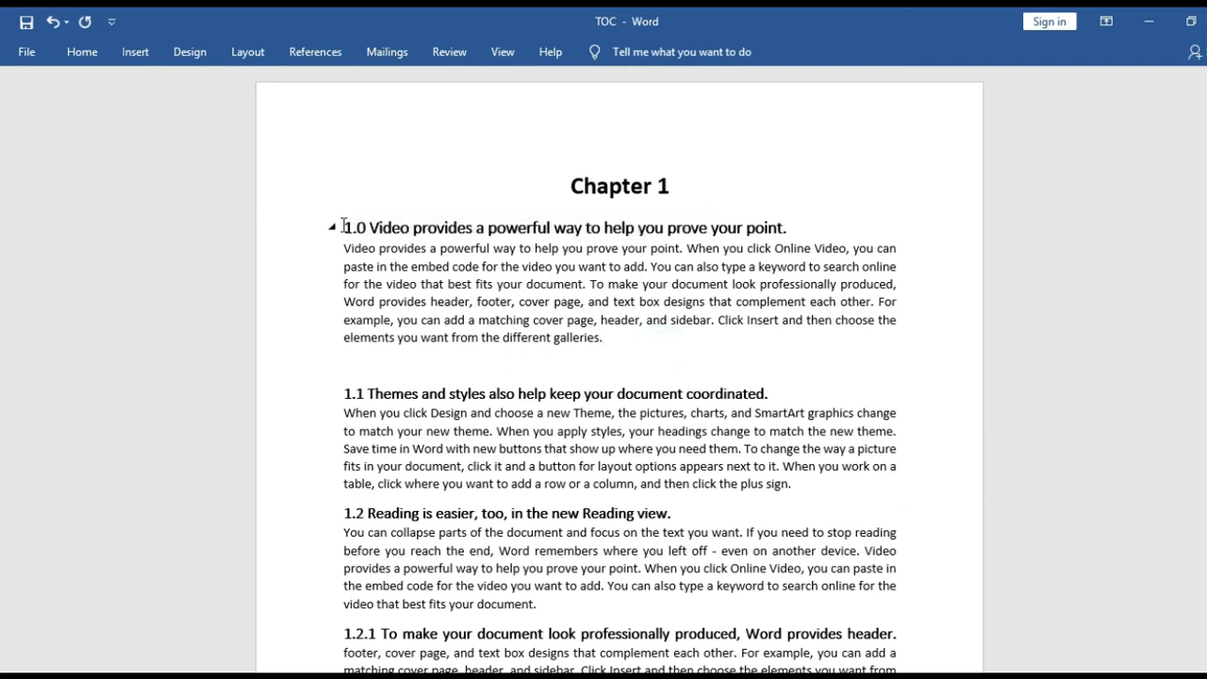
click(81, 54)
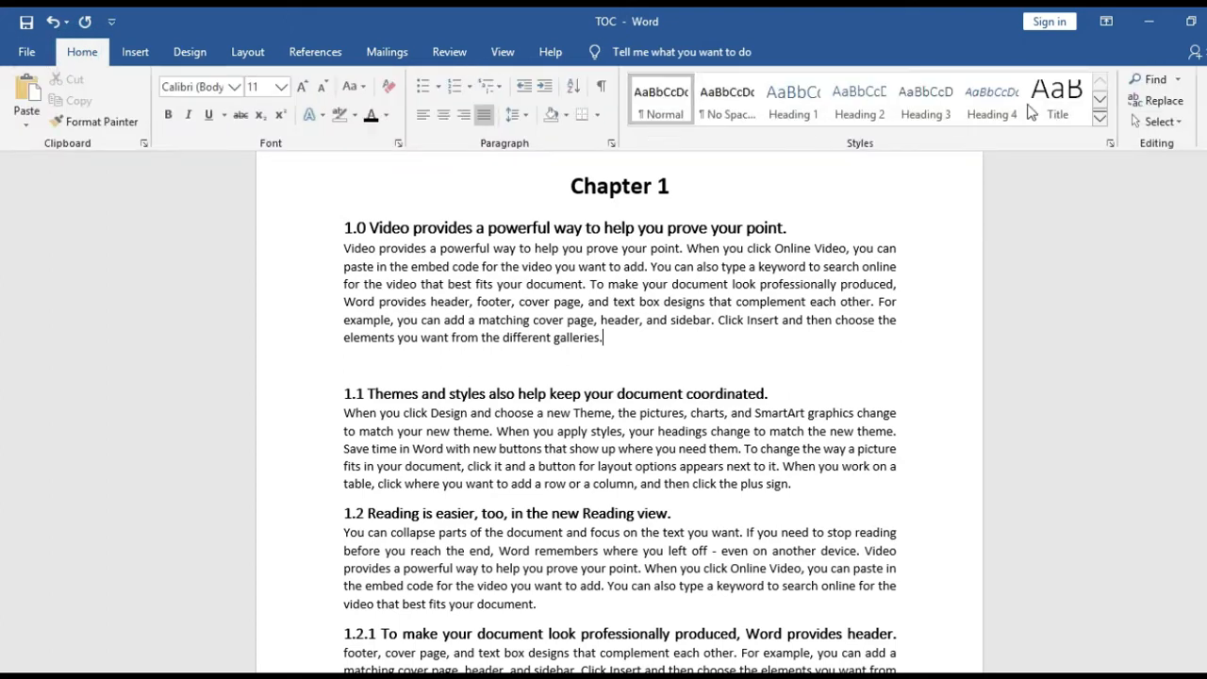
click(1110, 142)
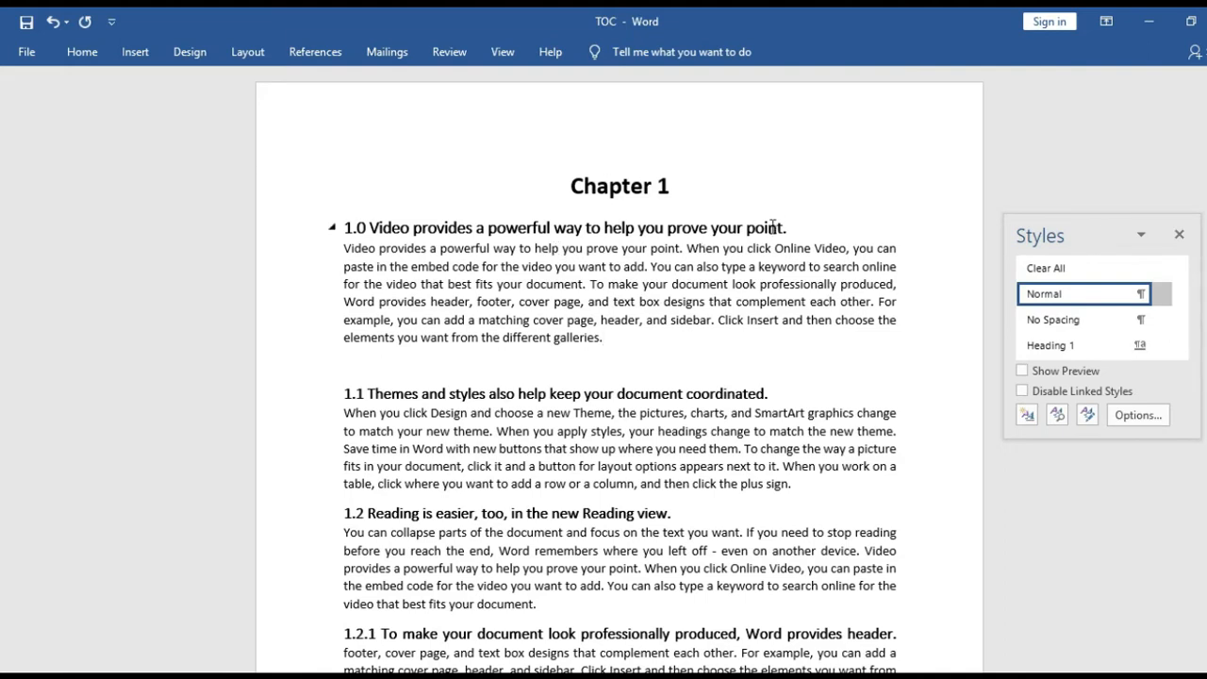
drag(792, 228, 466, 215)
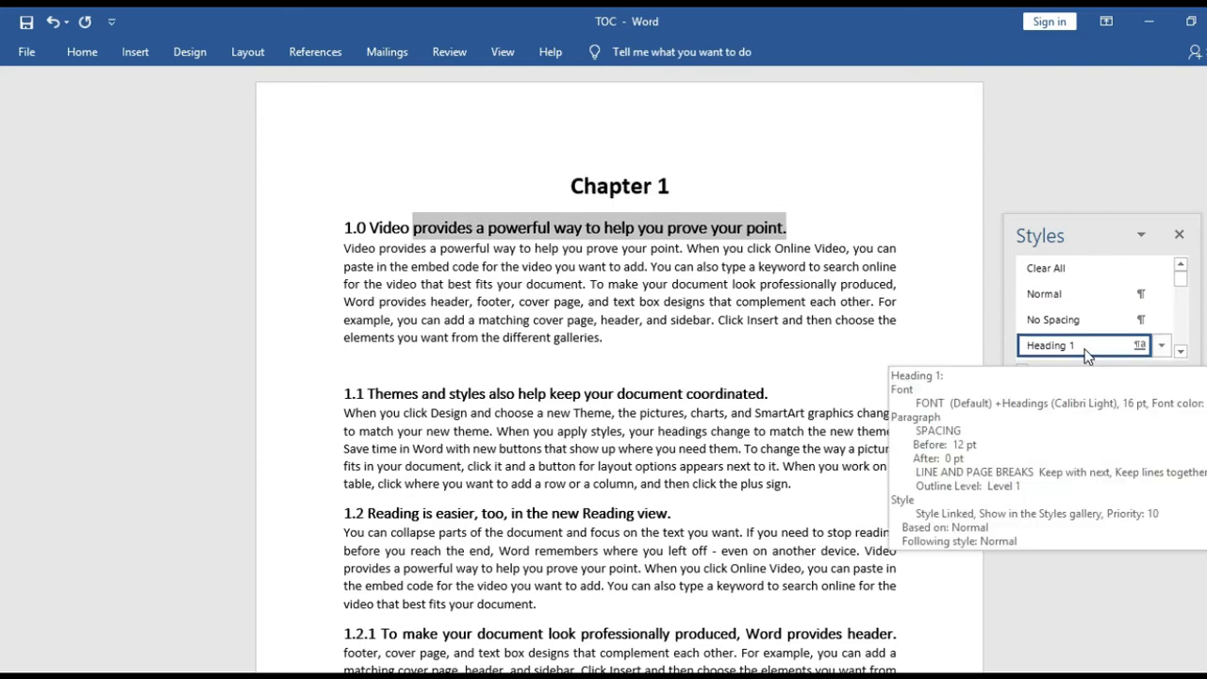
click(1053, 300)
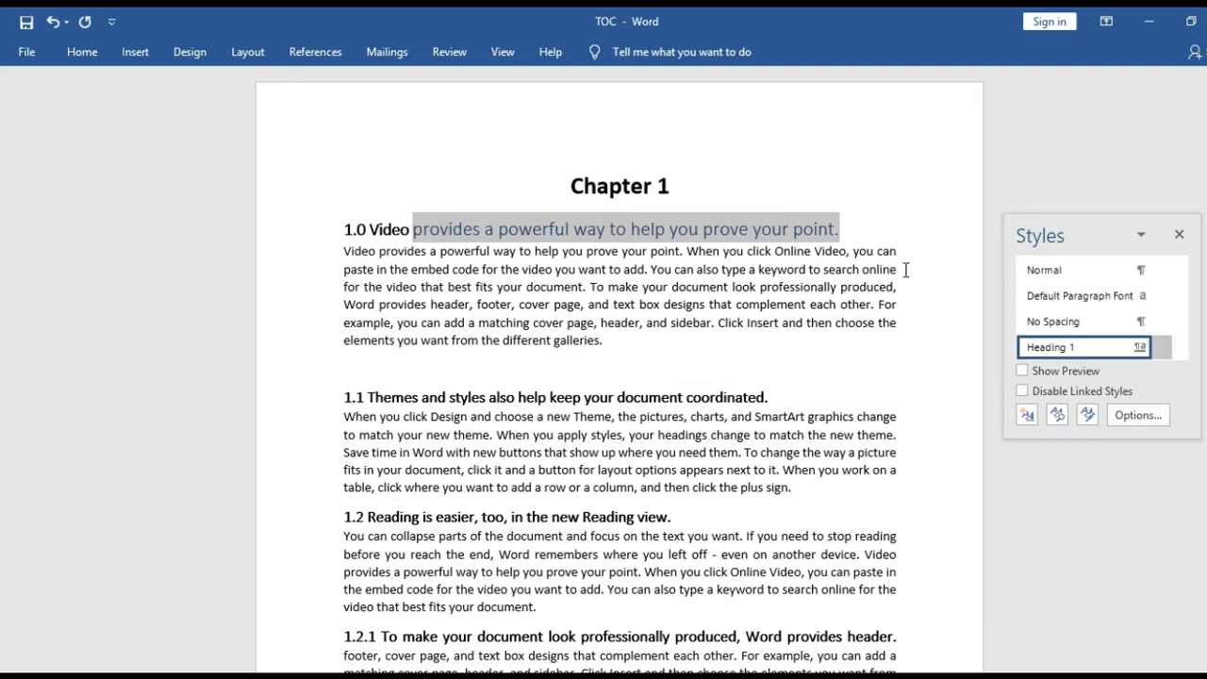
key(ctrl+z)
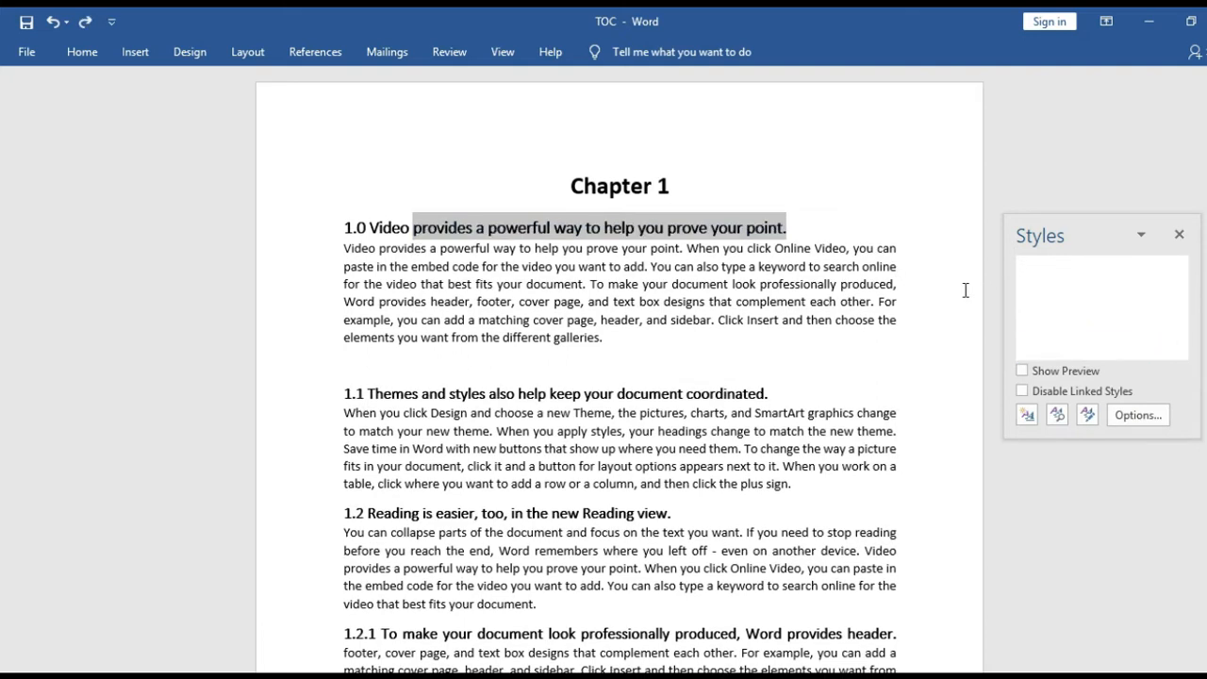
Step: Apply the Normal style to the whole 1.0 heading under Chapter 1 and format it bold at 14 pt
drag(344, 226, 794, 227)
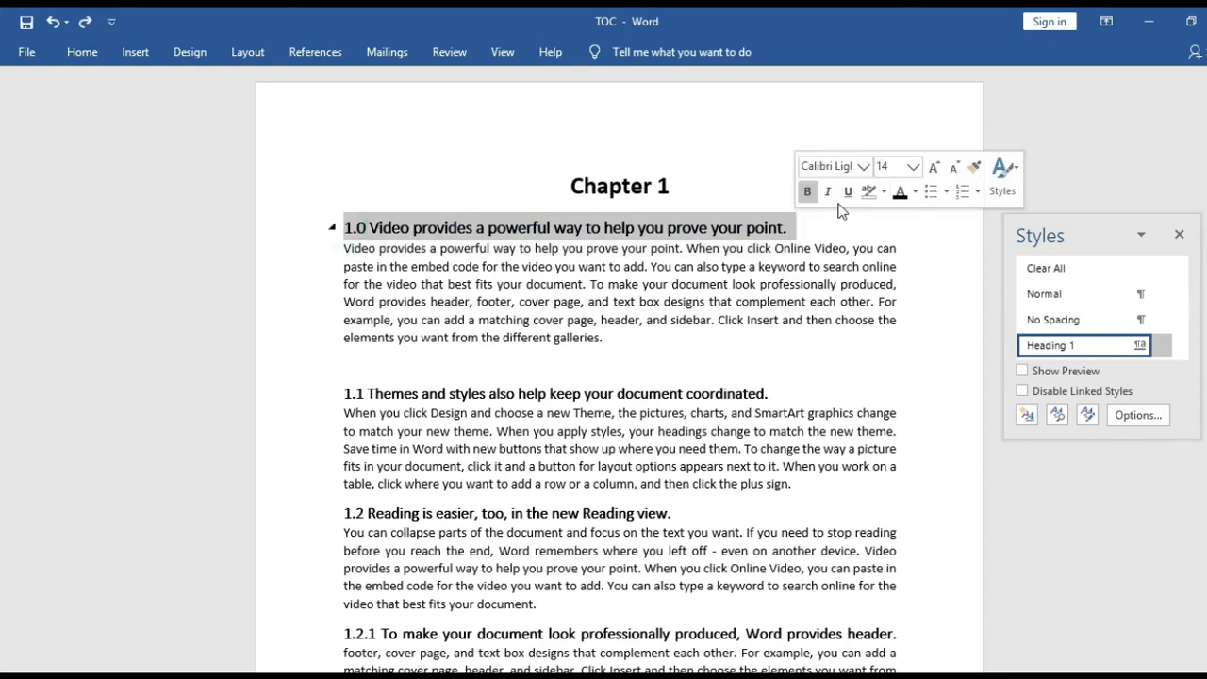
click(1065, 293)
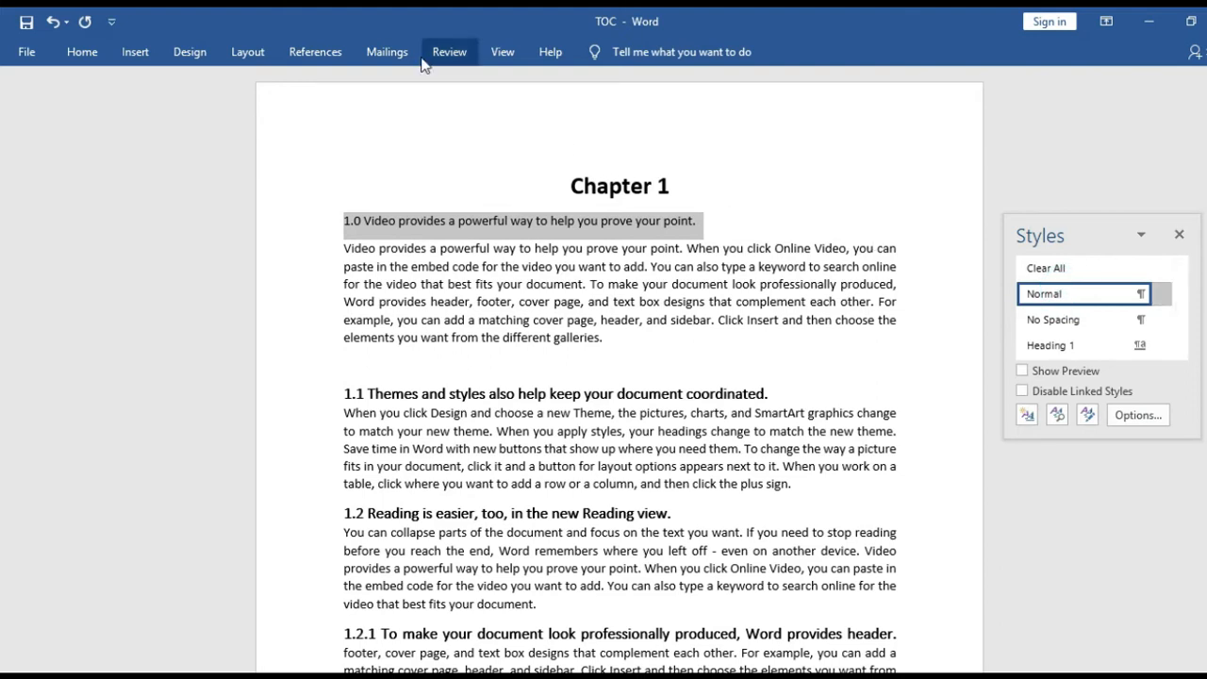
click(82, 53)
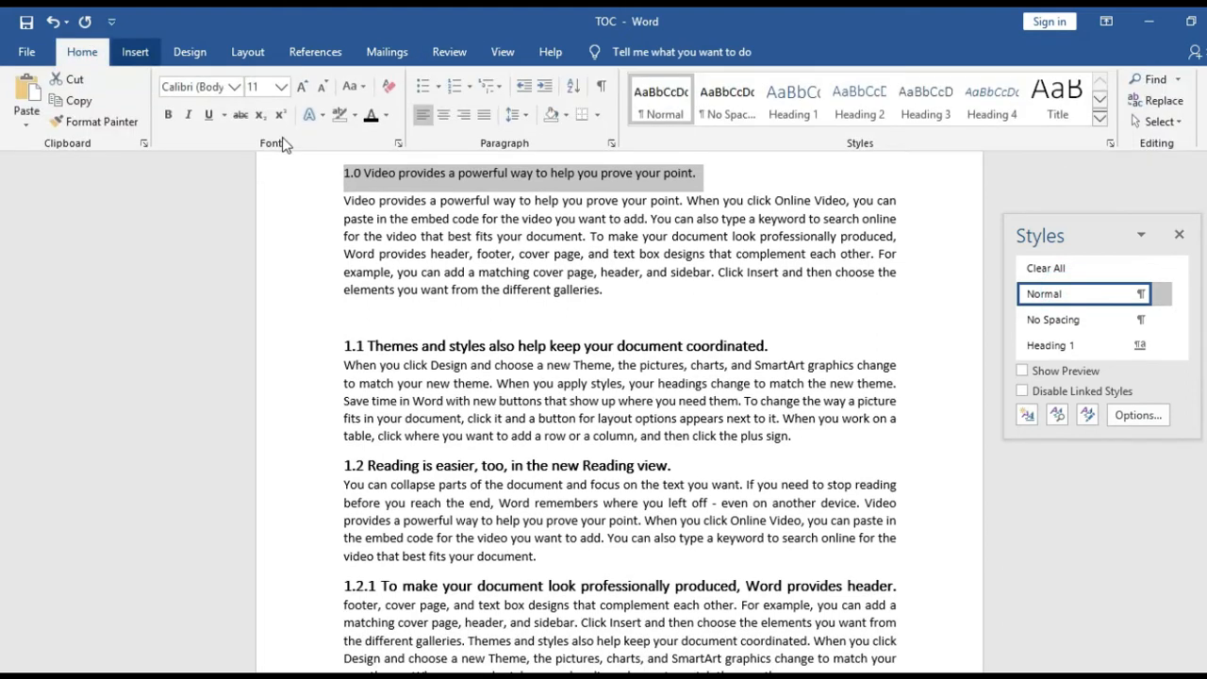
click(168, 114)
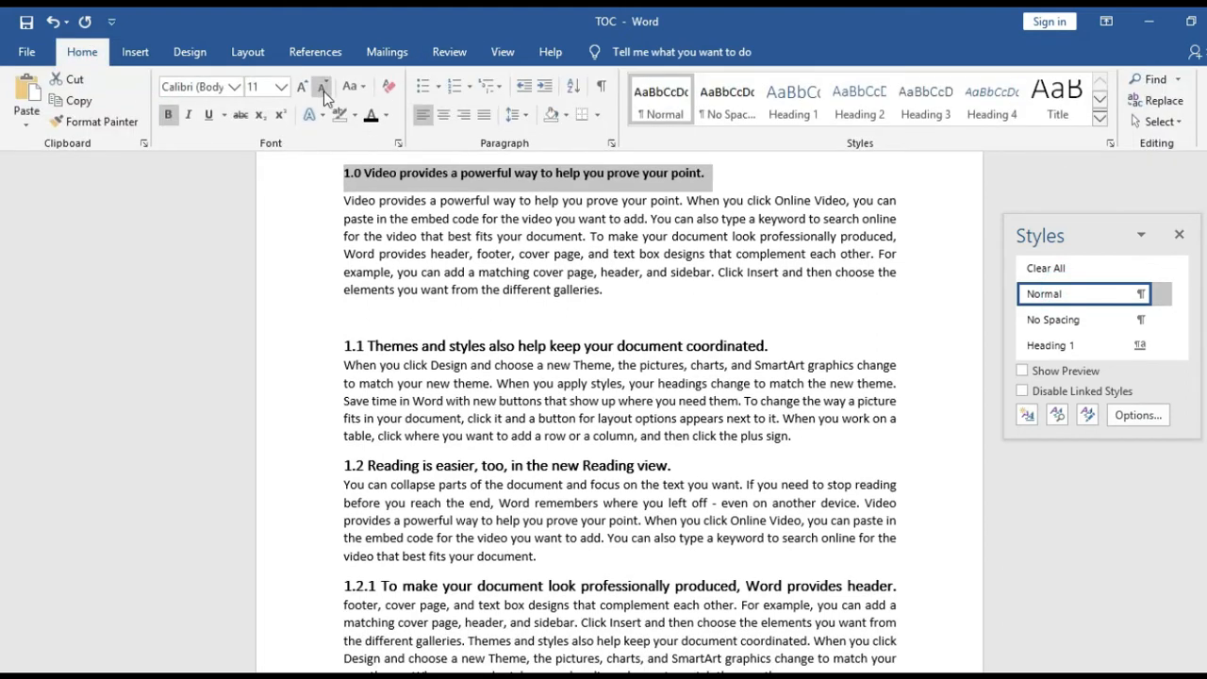
click(281, 87)
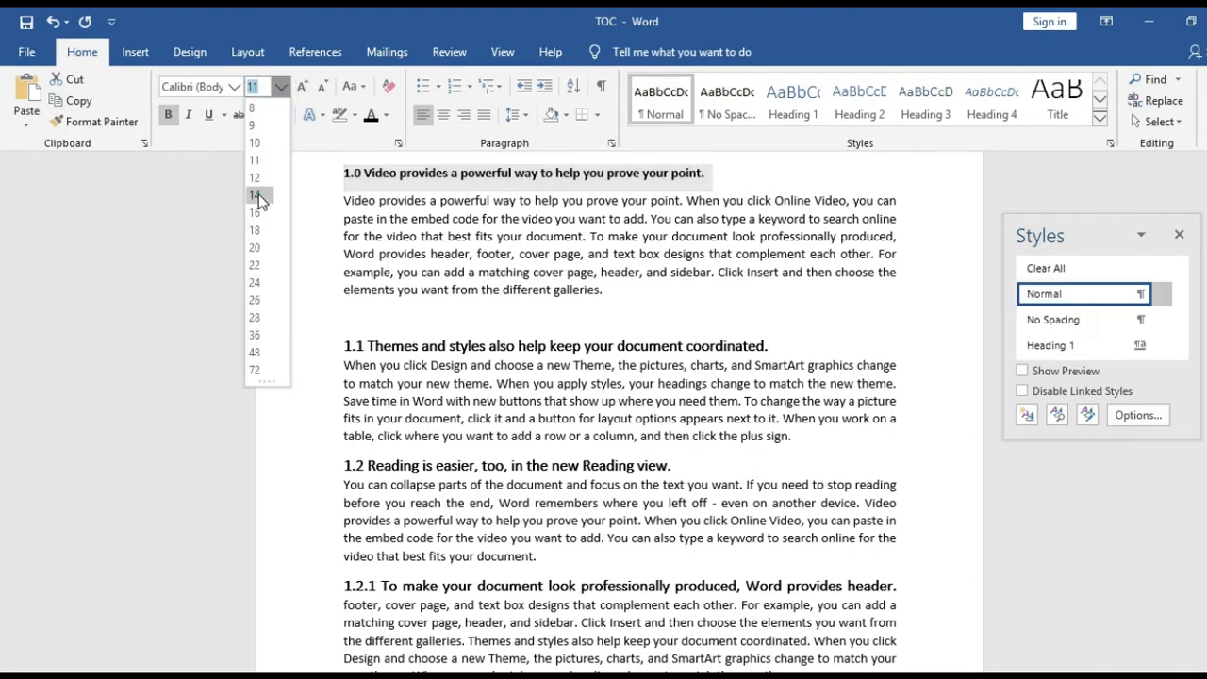
click(256, 196)
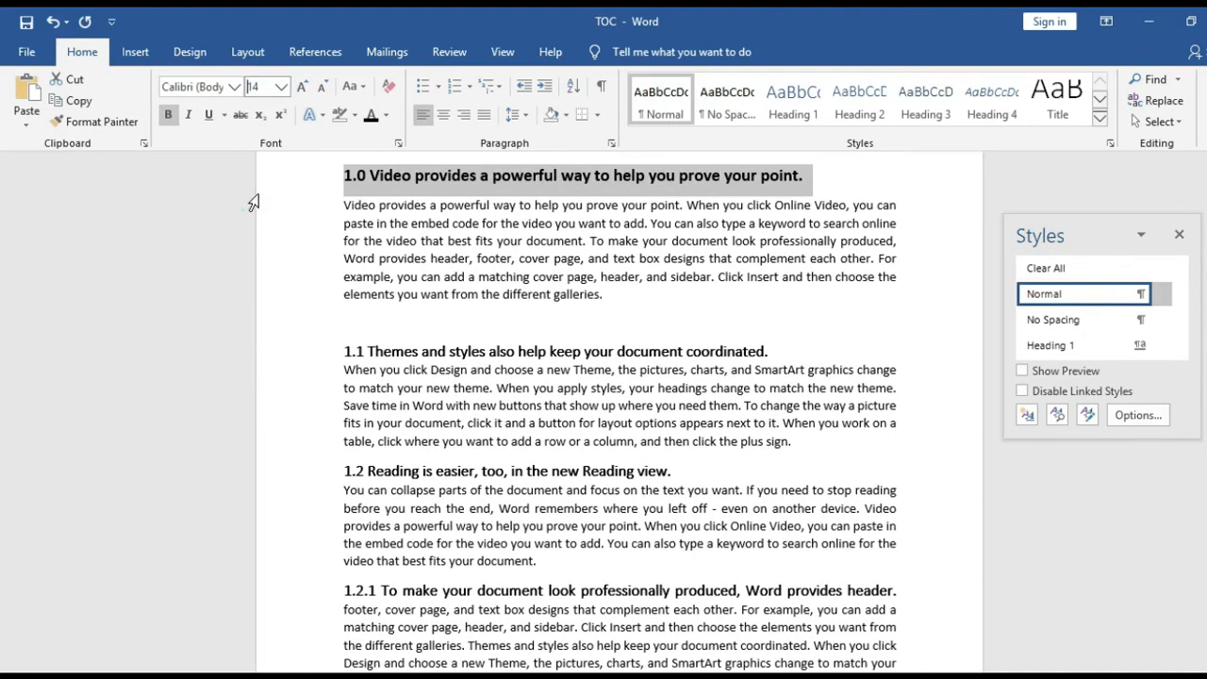
click(859, 179)
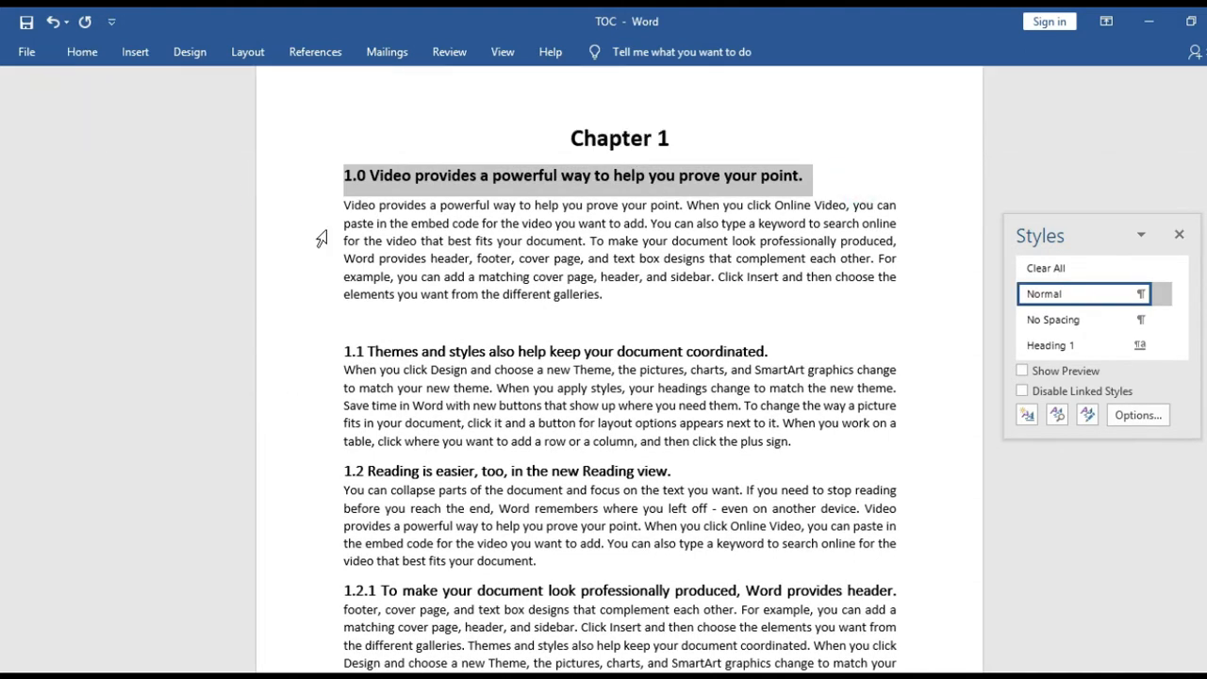
Step: Apply the Heading 1 style to the whole "1.0 Video provides a powerful way to help you prove your point." line
click(369, 178)
drag(339, 172, 617, 171)
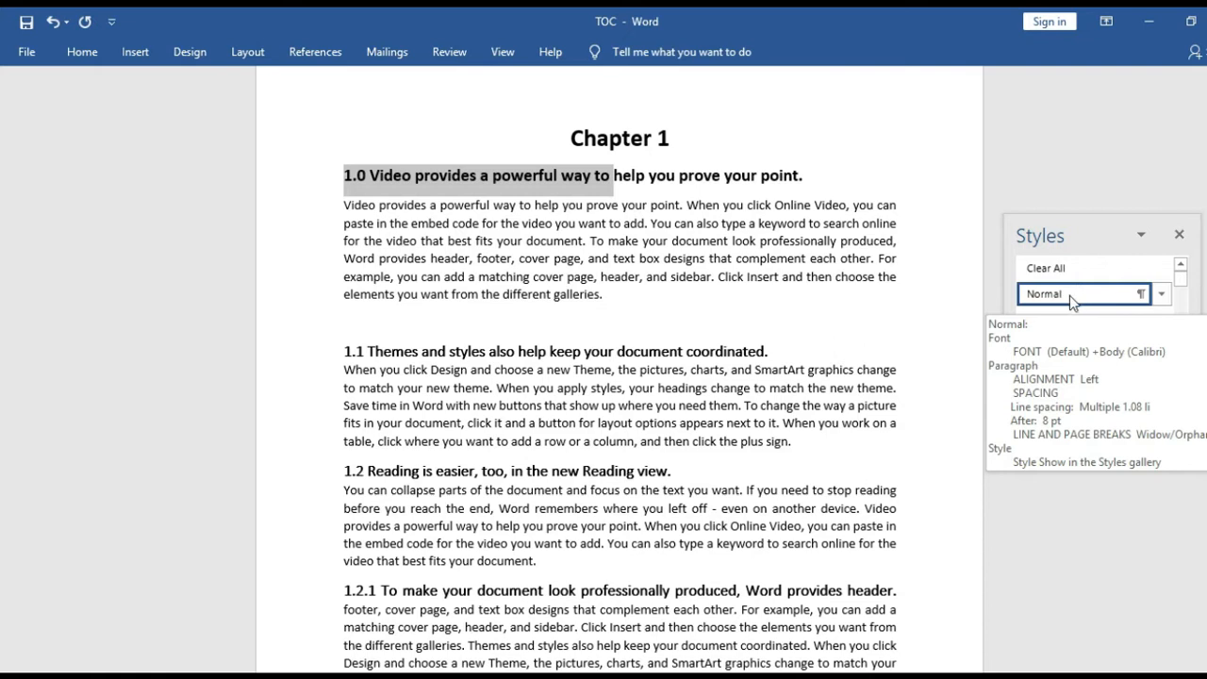
click(830, 176)
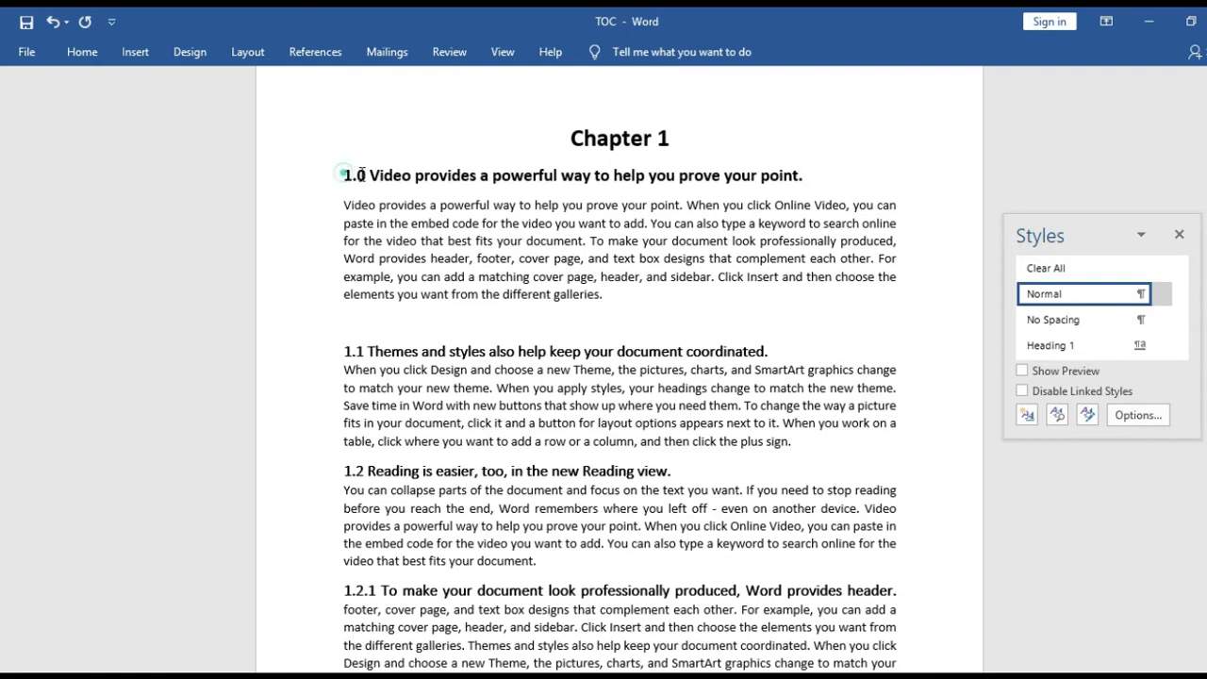
drag(343, 175, 820, 181)
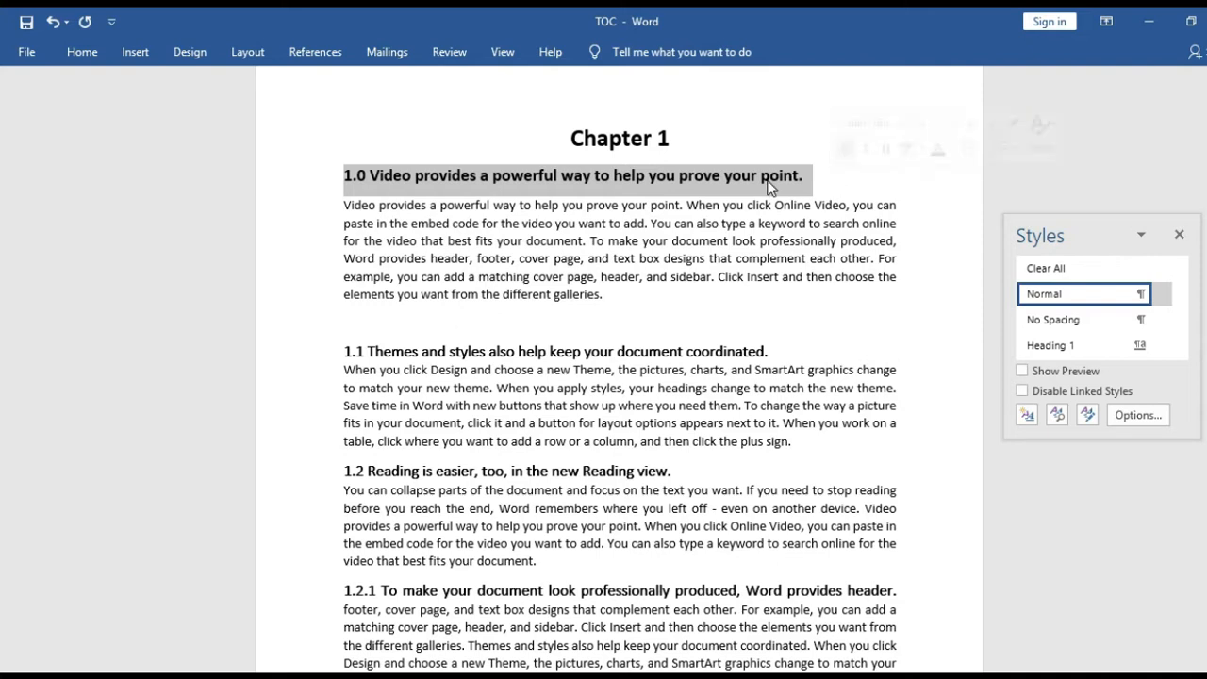
click(88, 55)
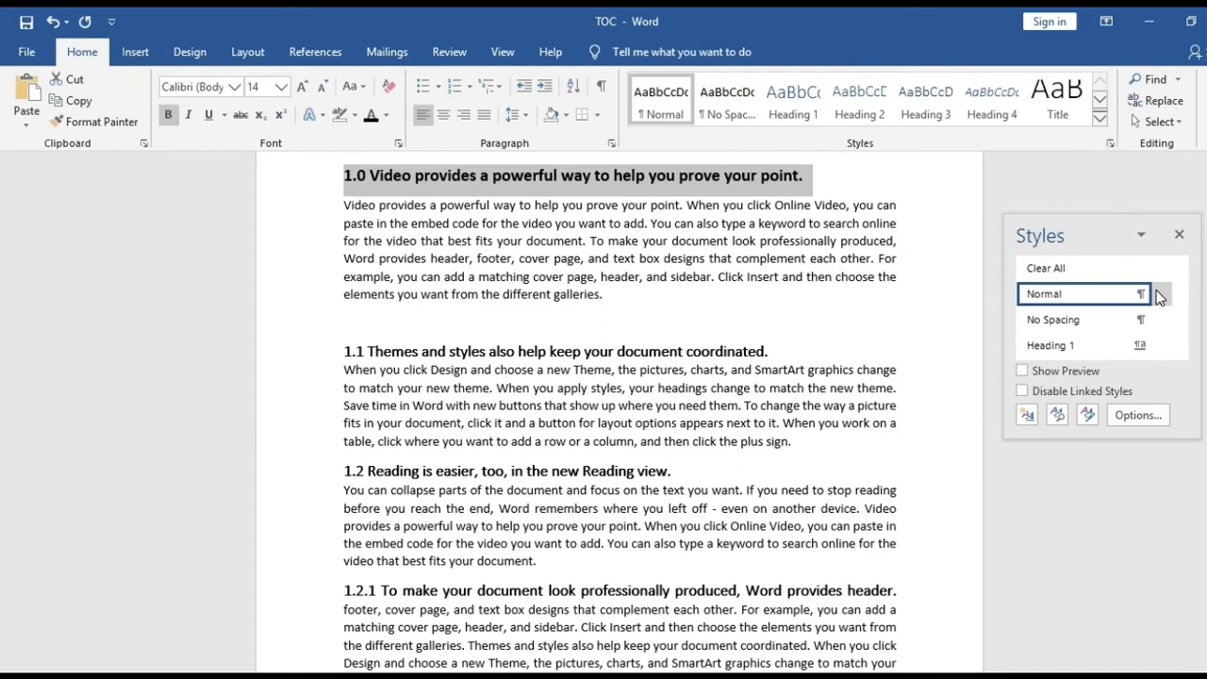
click(1063, 351)
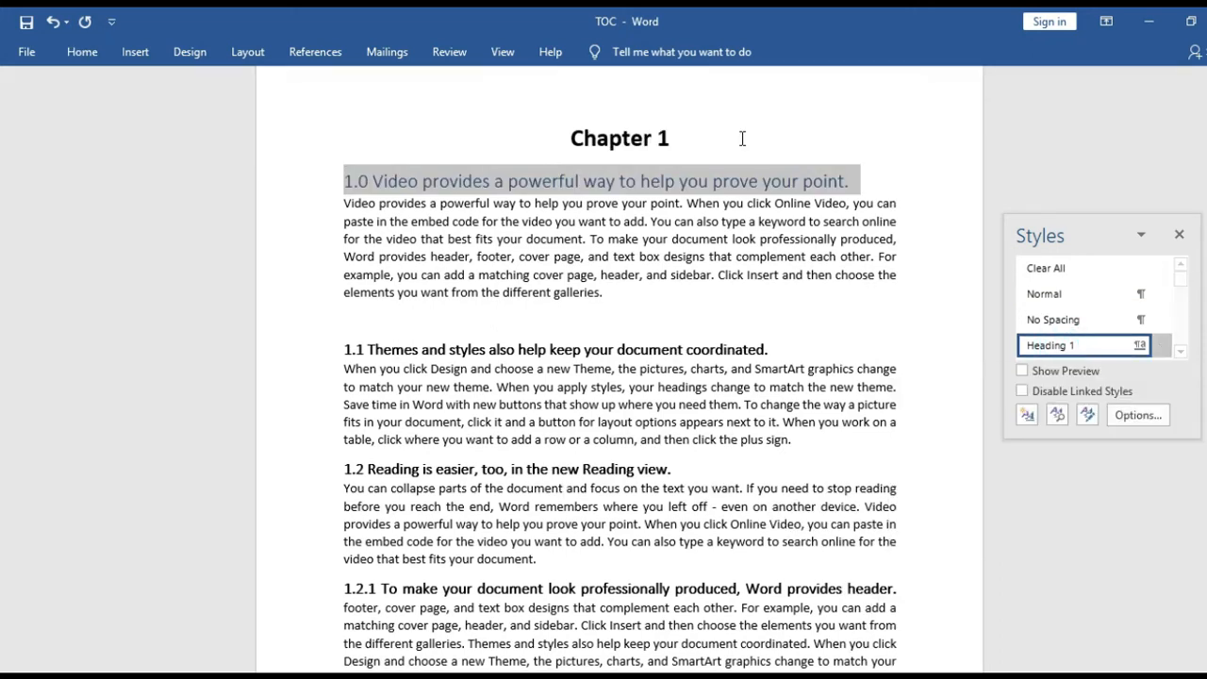
Step: Format the 1.0 heading as bold black text at 14 pt
click(92, 51)
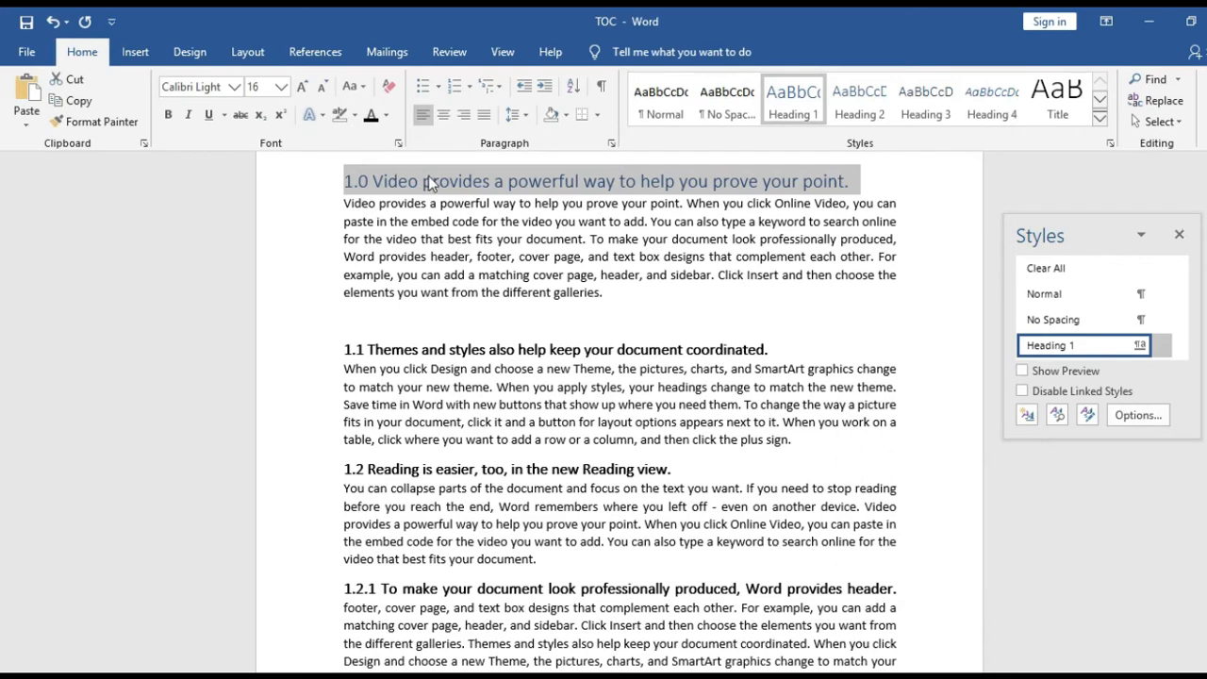
click(170, 114)
click(371, 115)
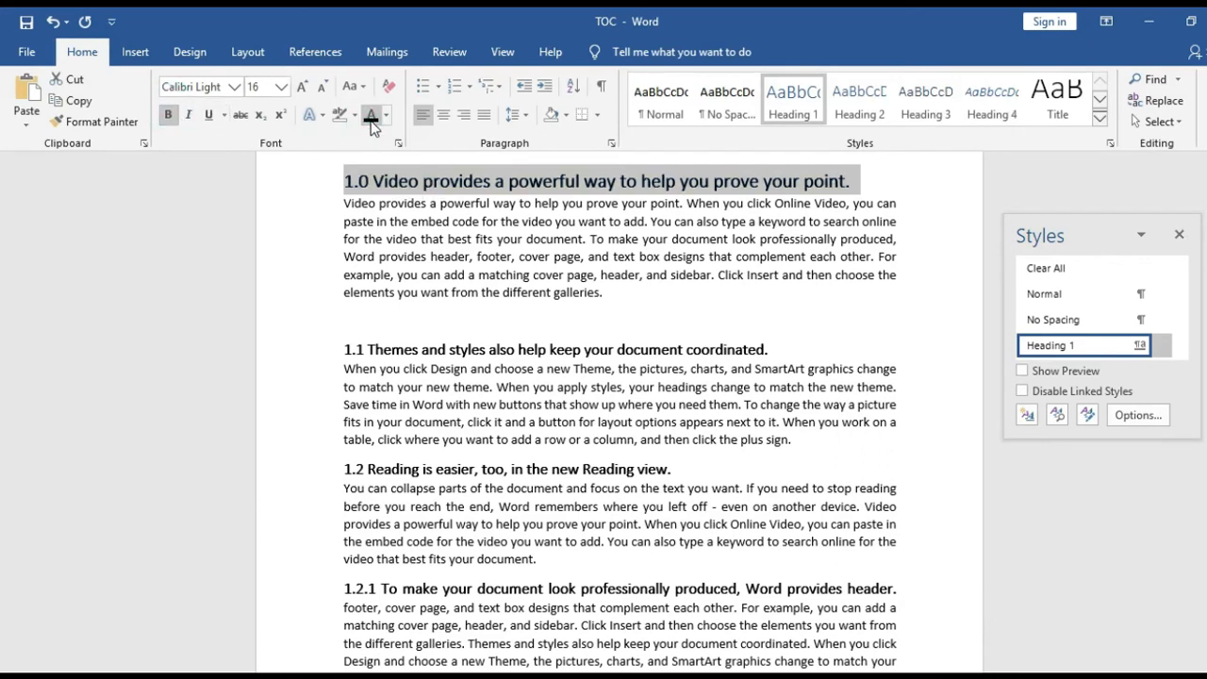
click(281, 86)
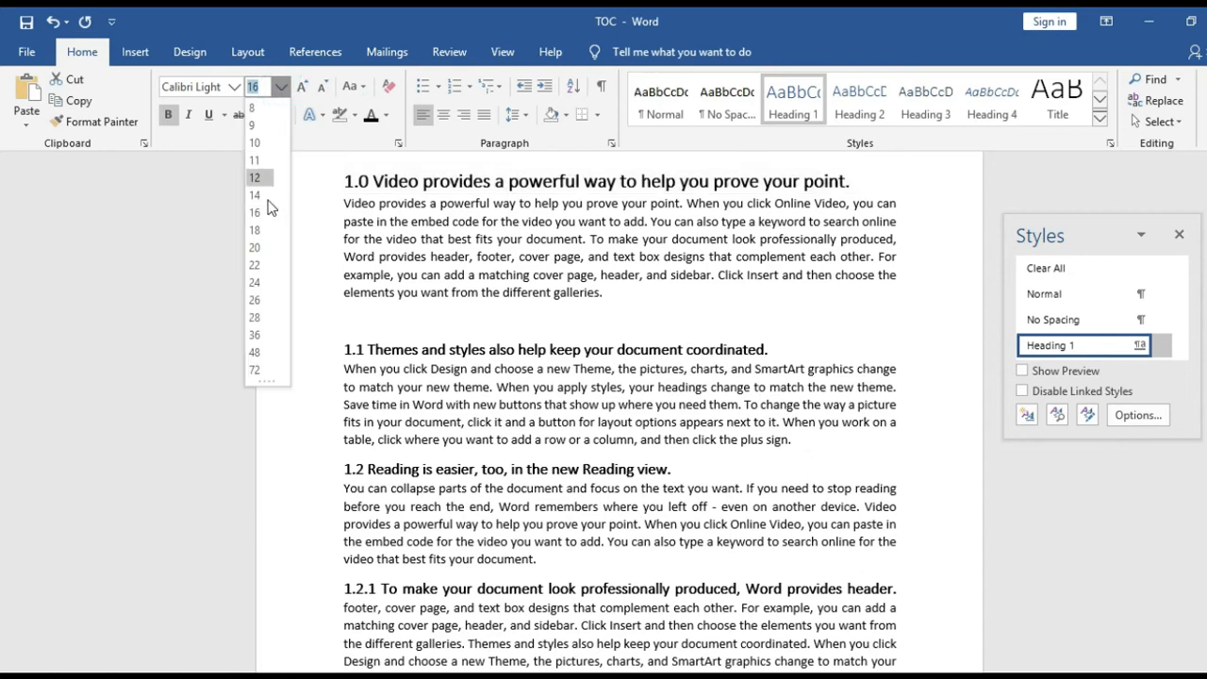
click(262, 195)
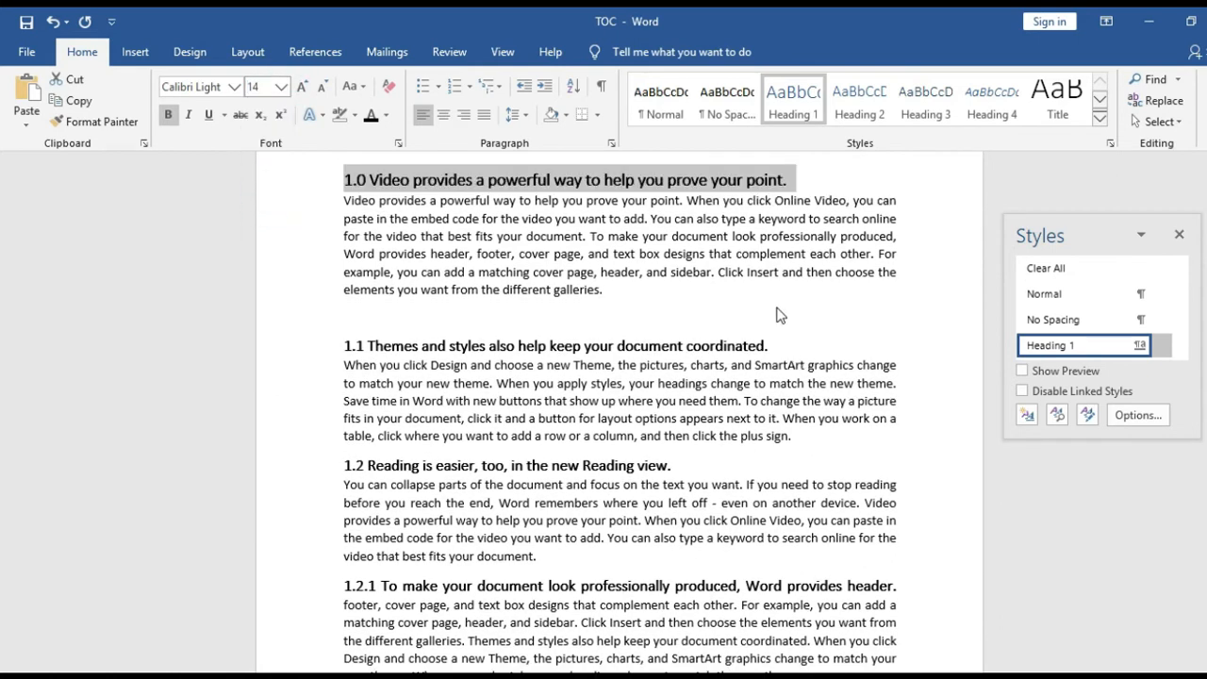
key(ctrl+F1)
click(809, 346)
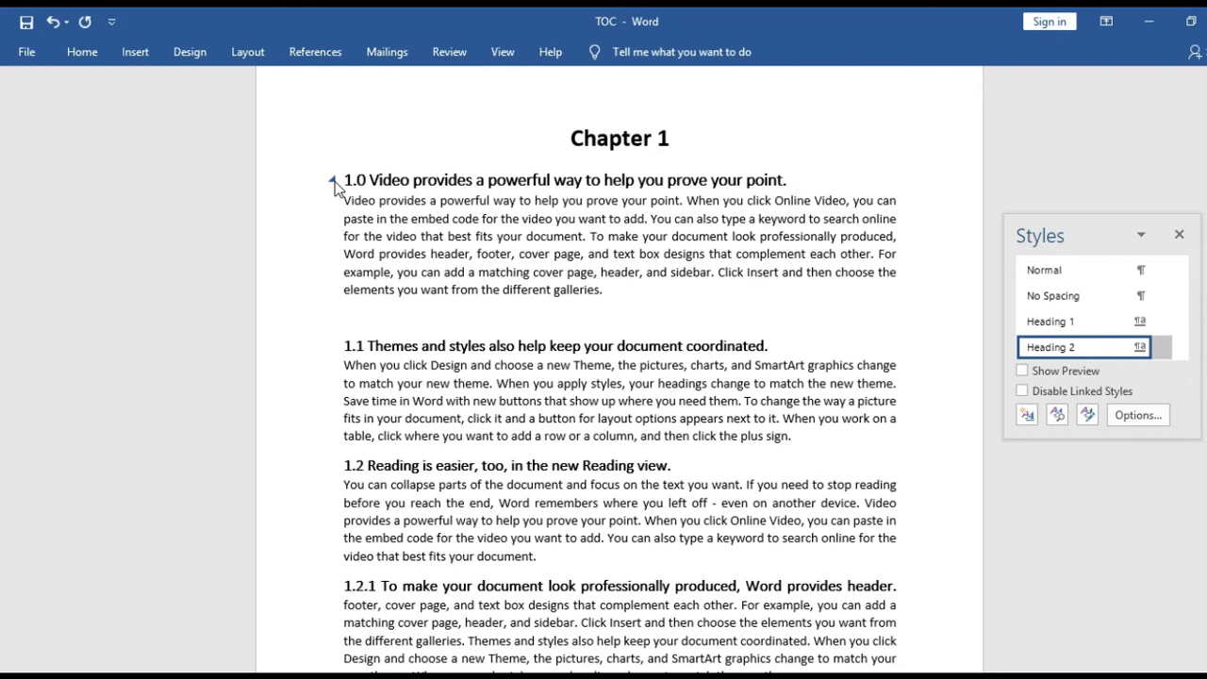
Step: Collapse the content under the 1.0 heading and expand it again
click(332, 179)
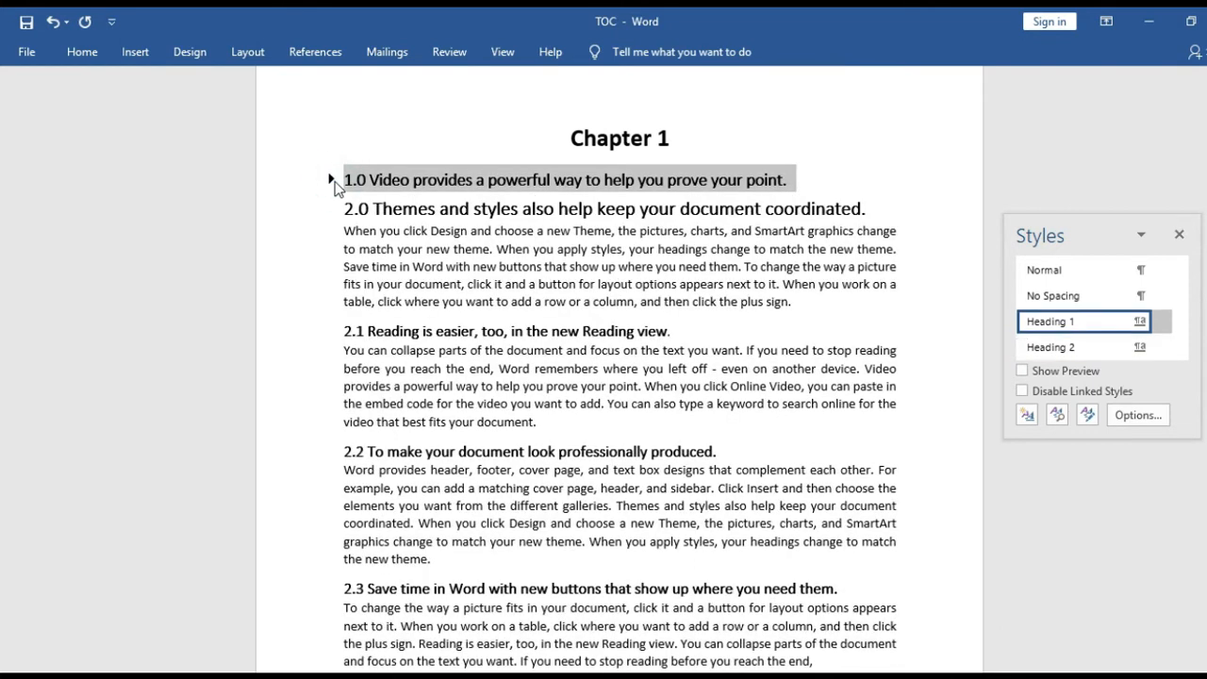
click(331, 179)
click(680, 300)
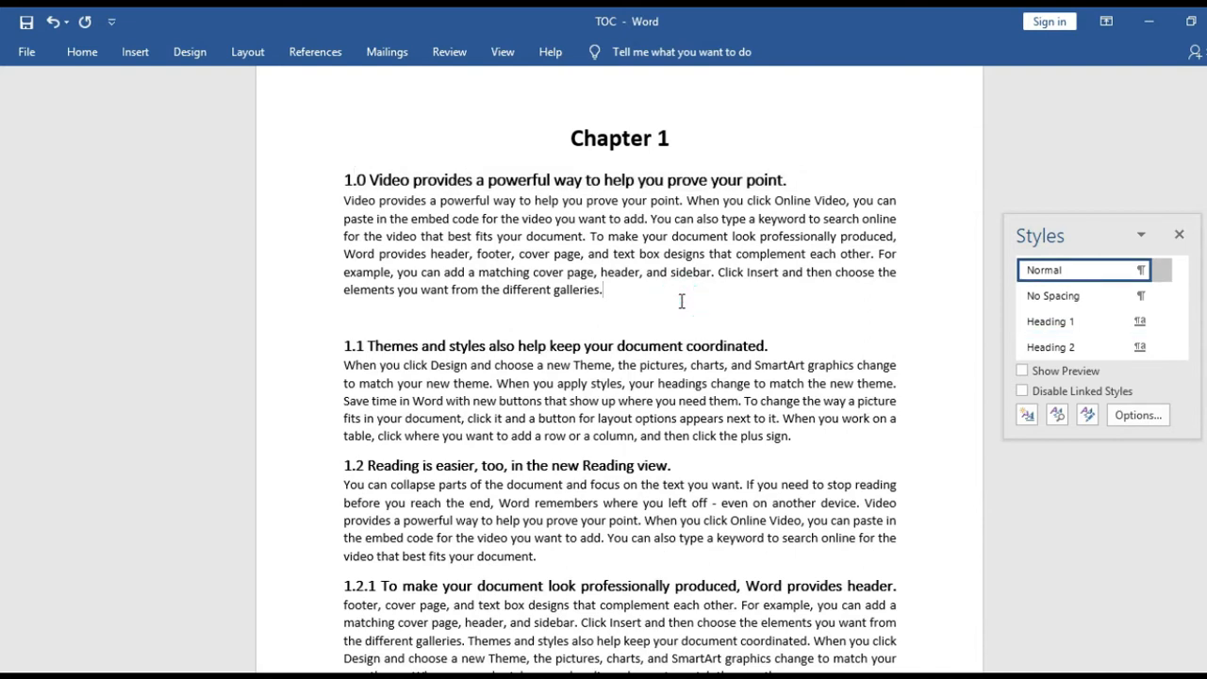
Step: Check which styles are assigned to headings 1.1, 1.2 and 1.2.1 in Chapter 1 and 2.0, 2.1 and 2.2 in Chapter 2
drag(770, 344, 663, 347)
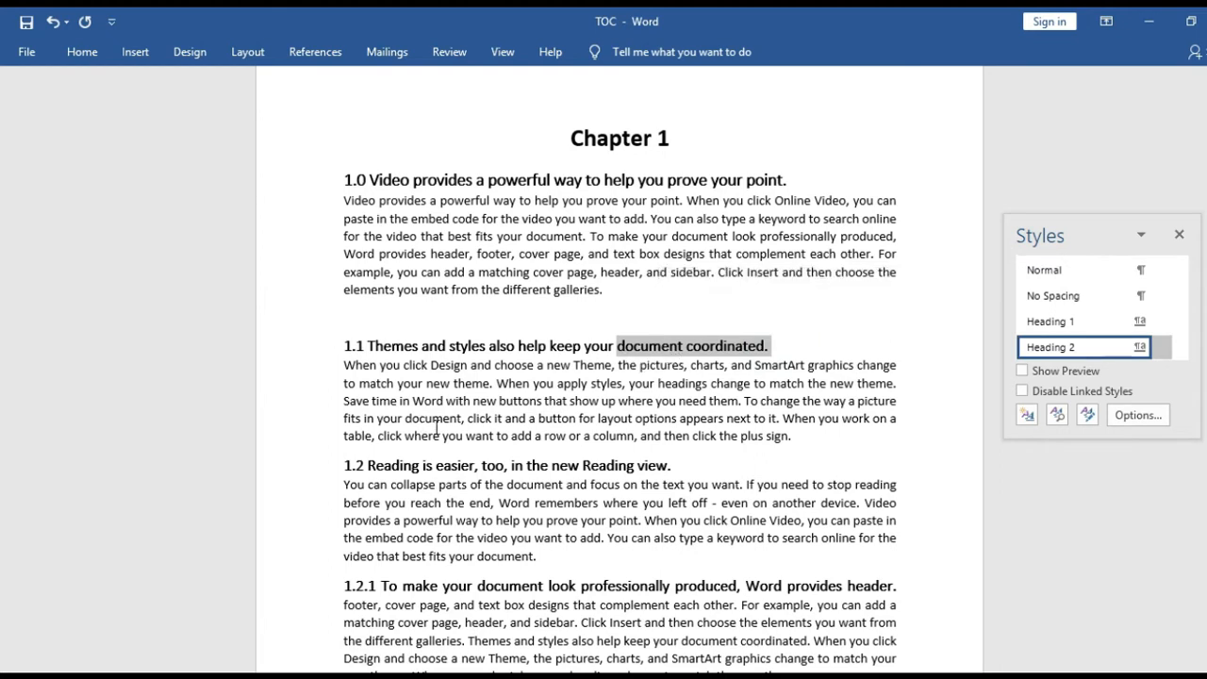
drag(679, 465, 572, 464)
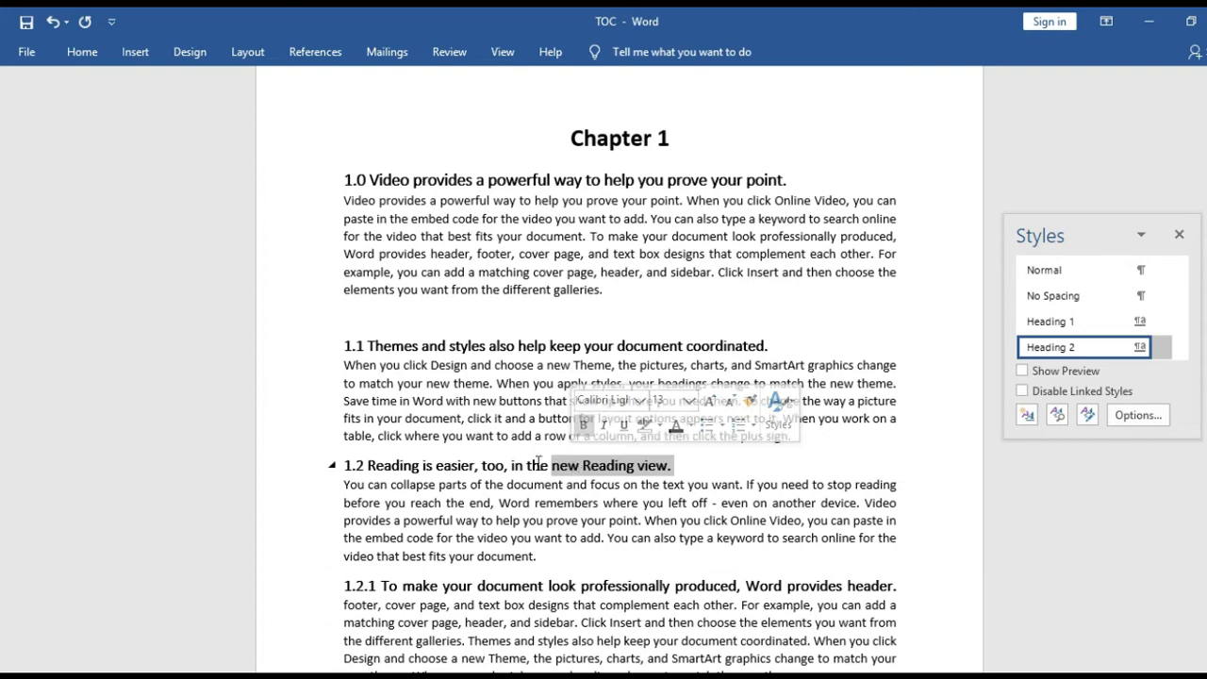
scroll(3, 215, down, 2)
scroll(3, 215, down, 2)
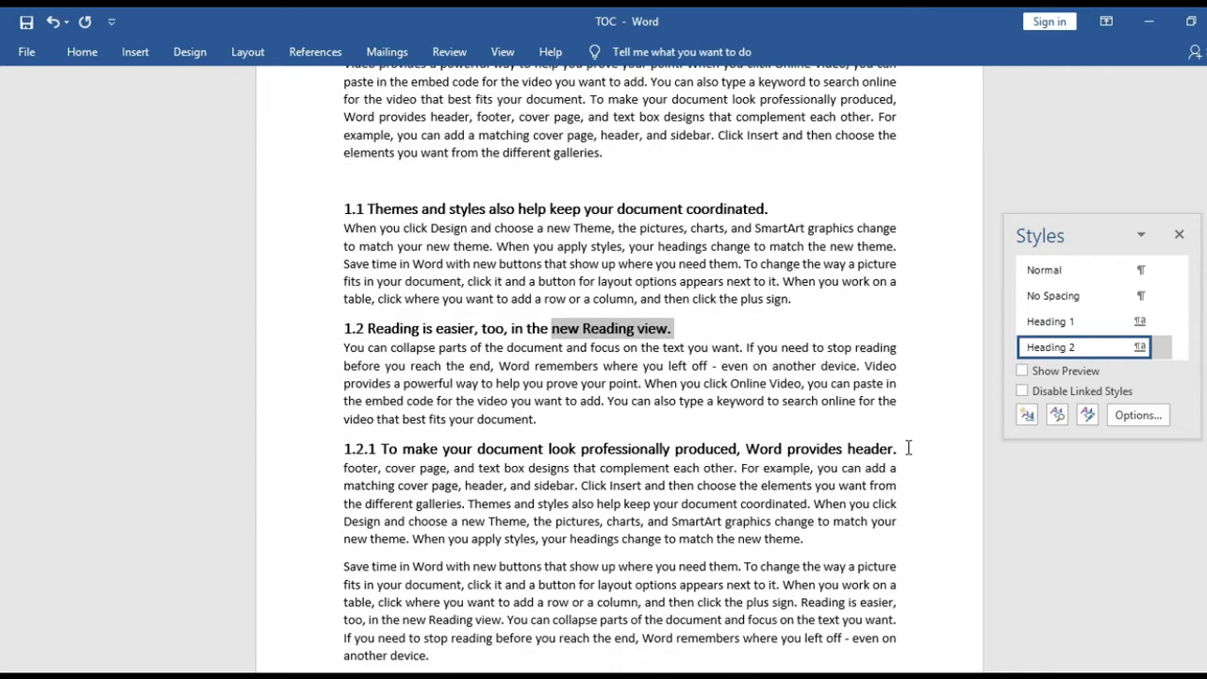
triple_click(902, 448)
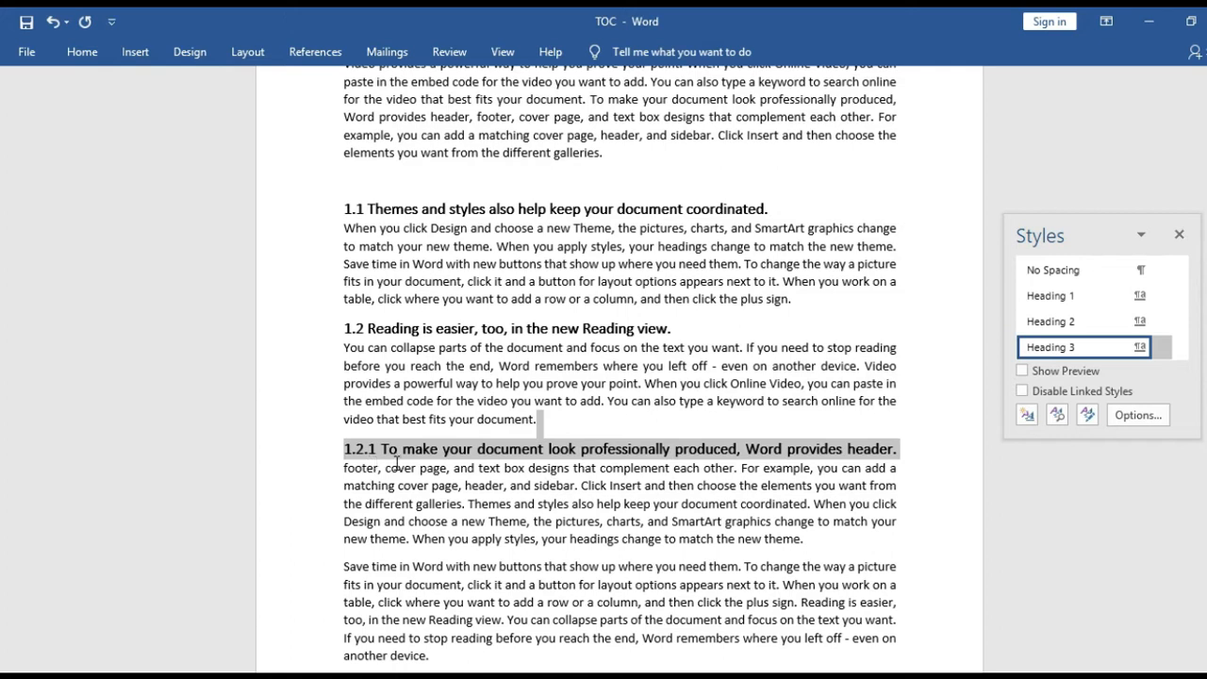
click(906, 503)
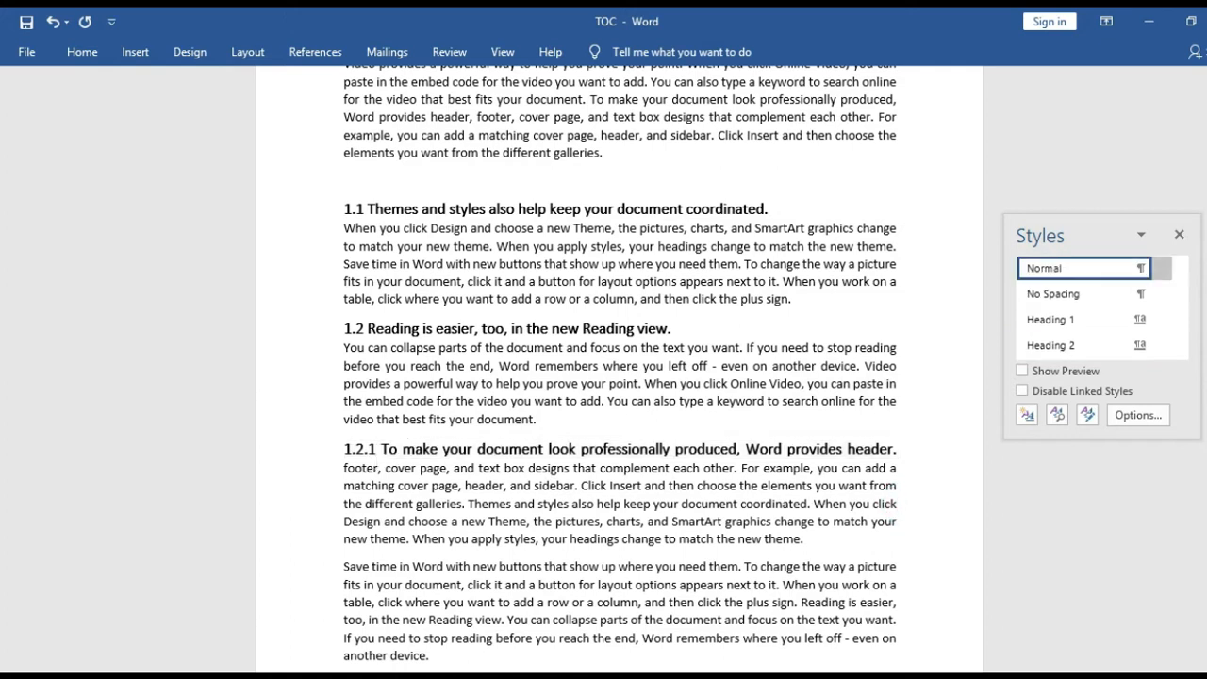
scroll(3, 269, down, 15)
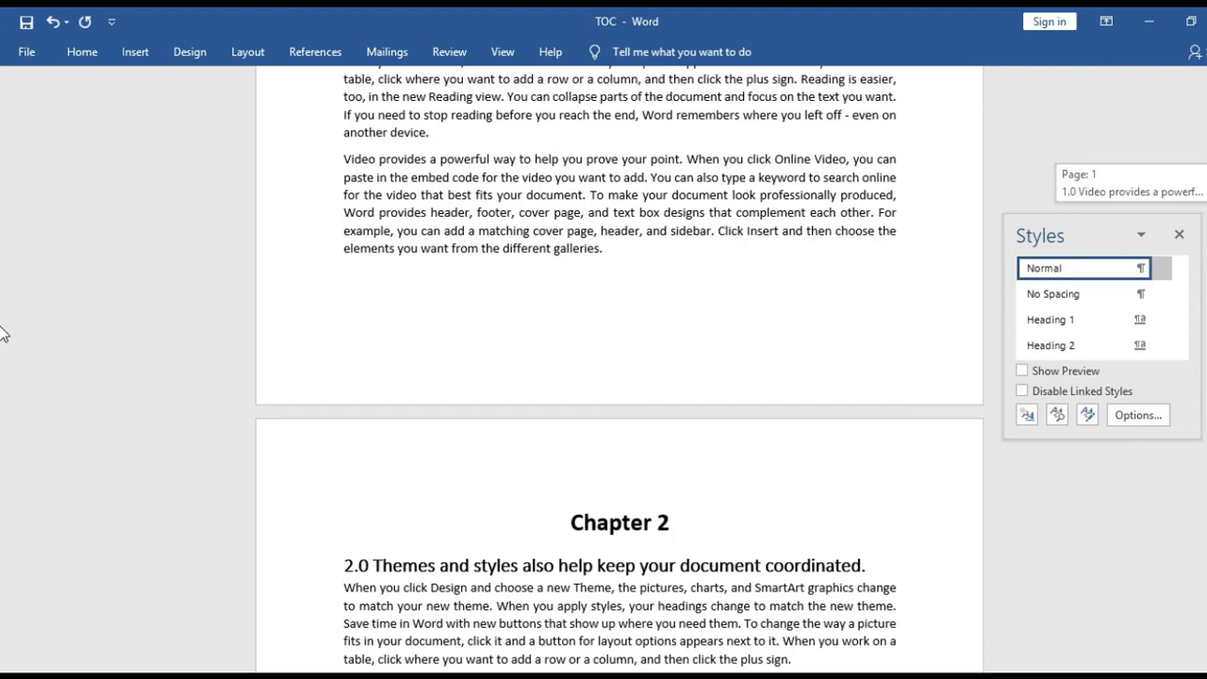
drag(369, 325, 519, 333)
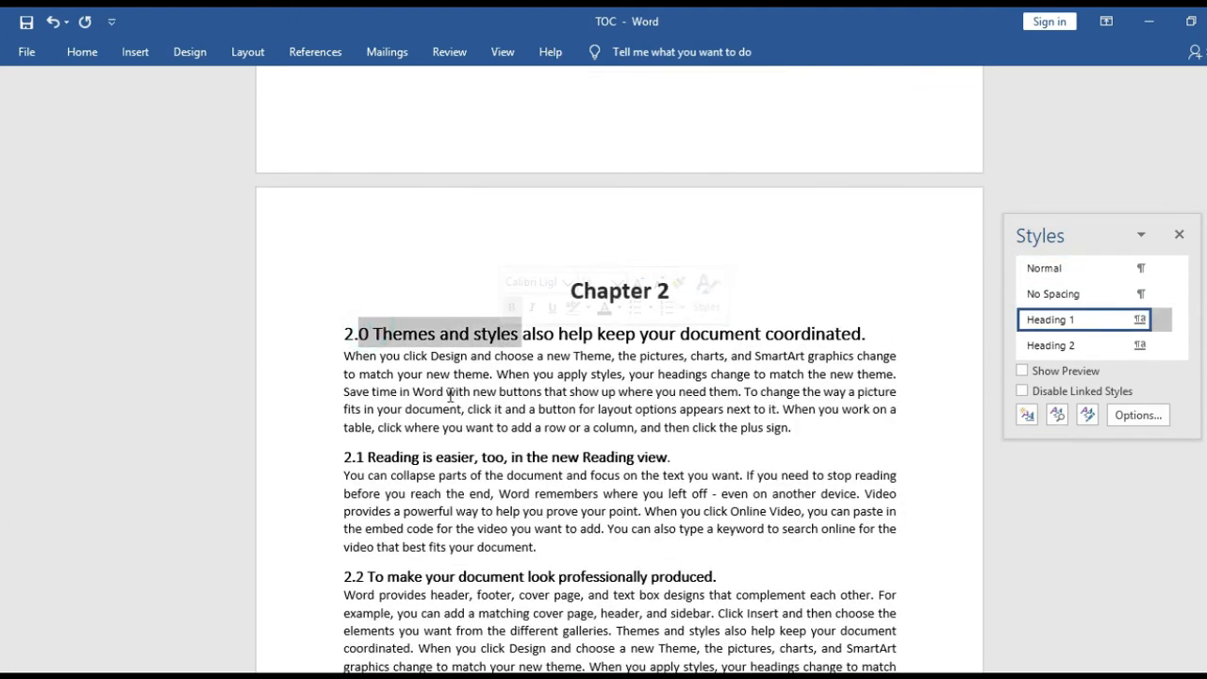
drag(367, 456, 444, 453)
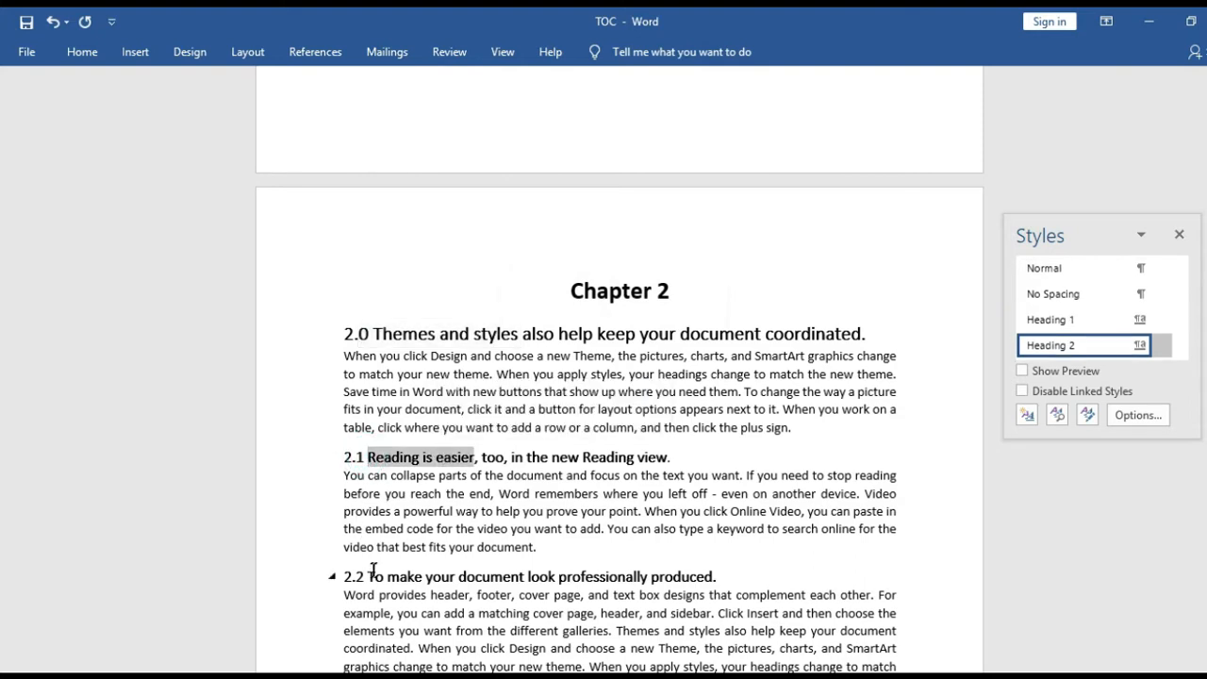
drag(370, 576, 525, 577)
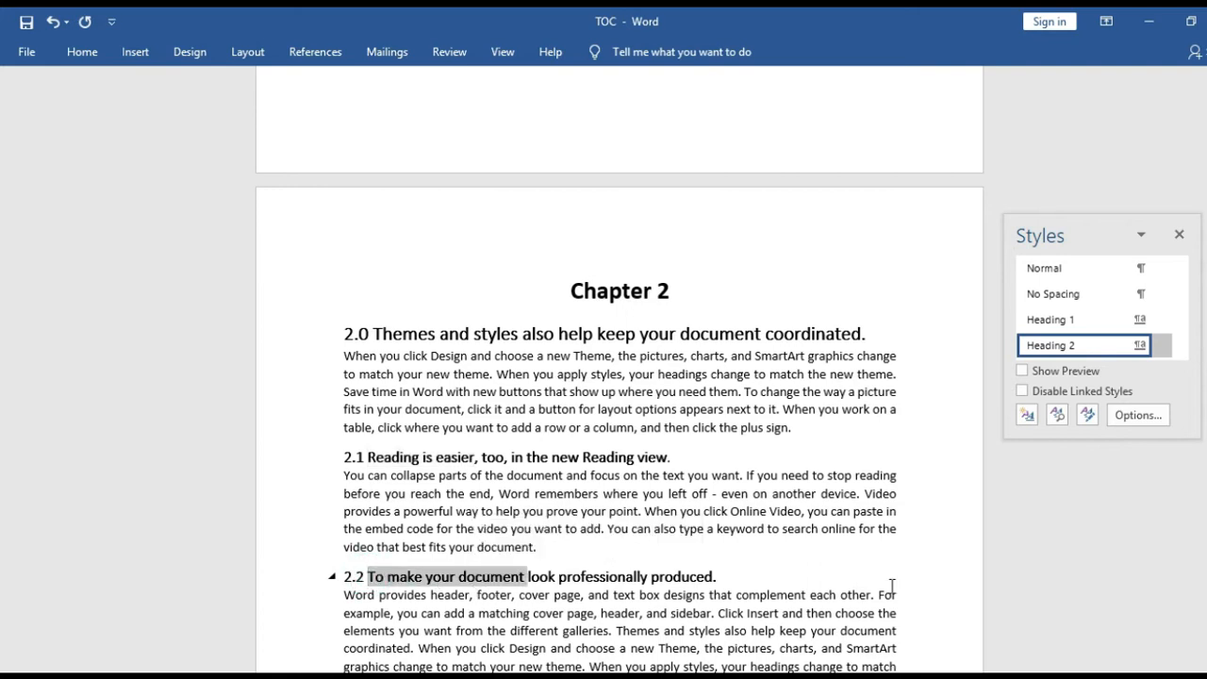
Step: Check which styles are assigned to headings 2.3 and 2.3.1 in Chapter 2 and 3.0 in Chapter 3
scroll(3, 387, down, 7)
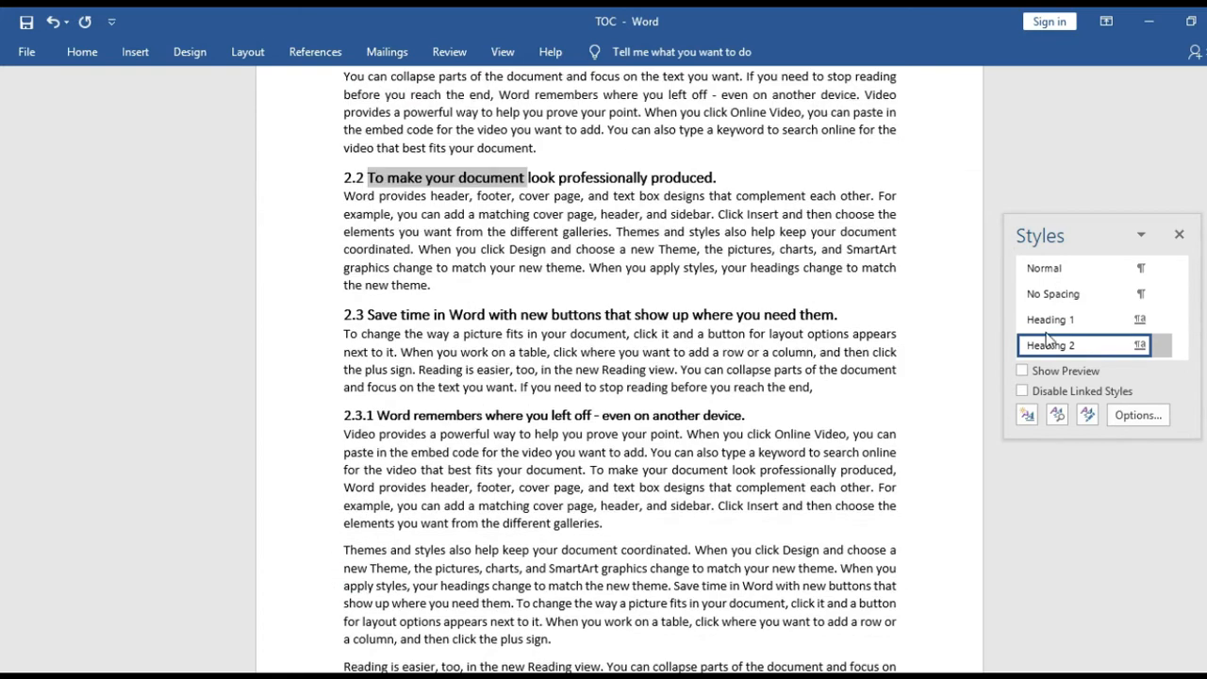
drag(842, 309, 693, 304)
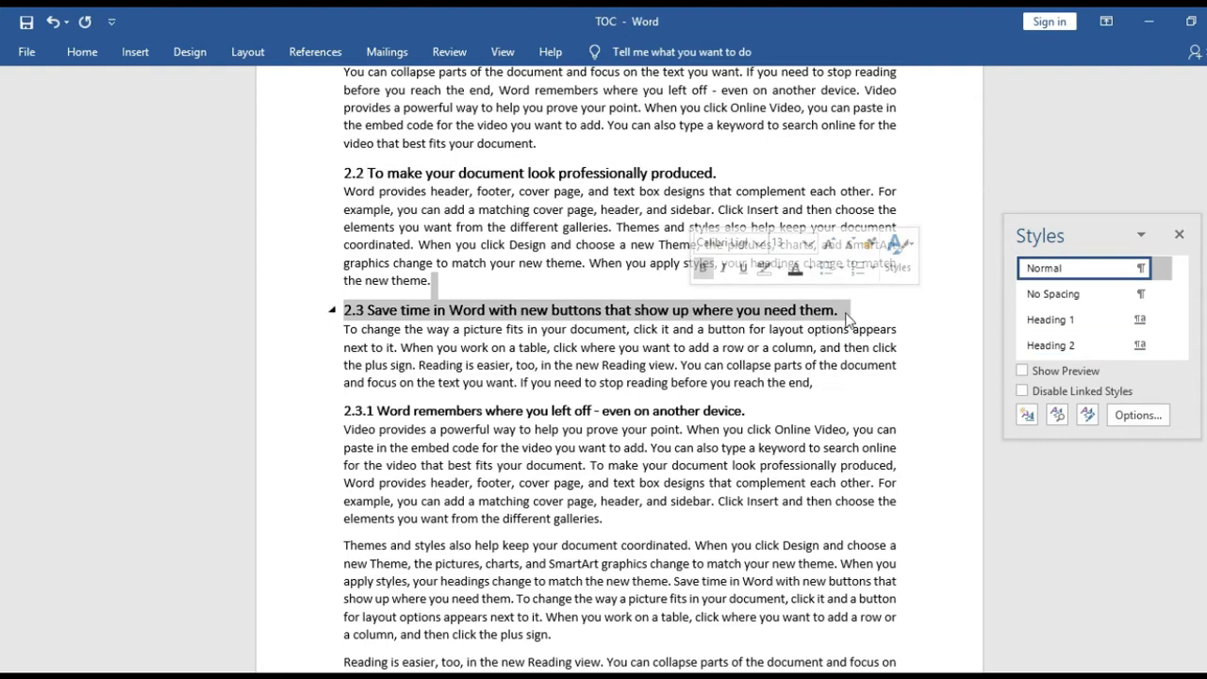
click(842, 308)
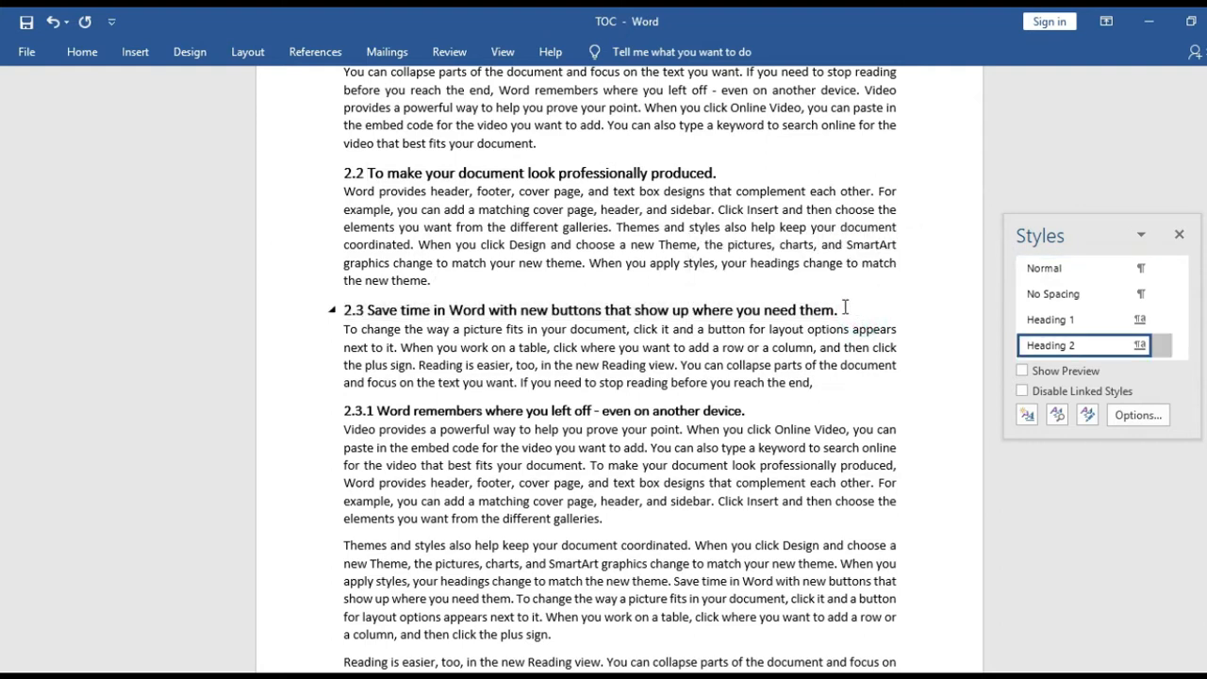
drag(783, 307, 738, 309)
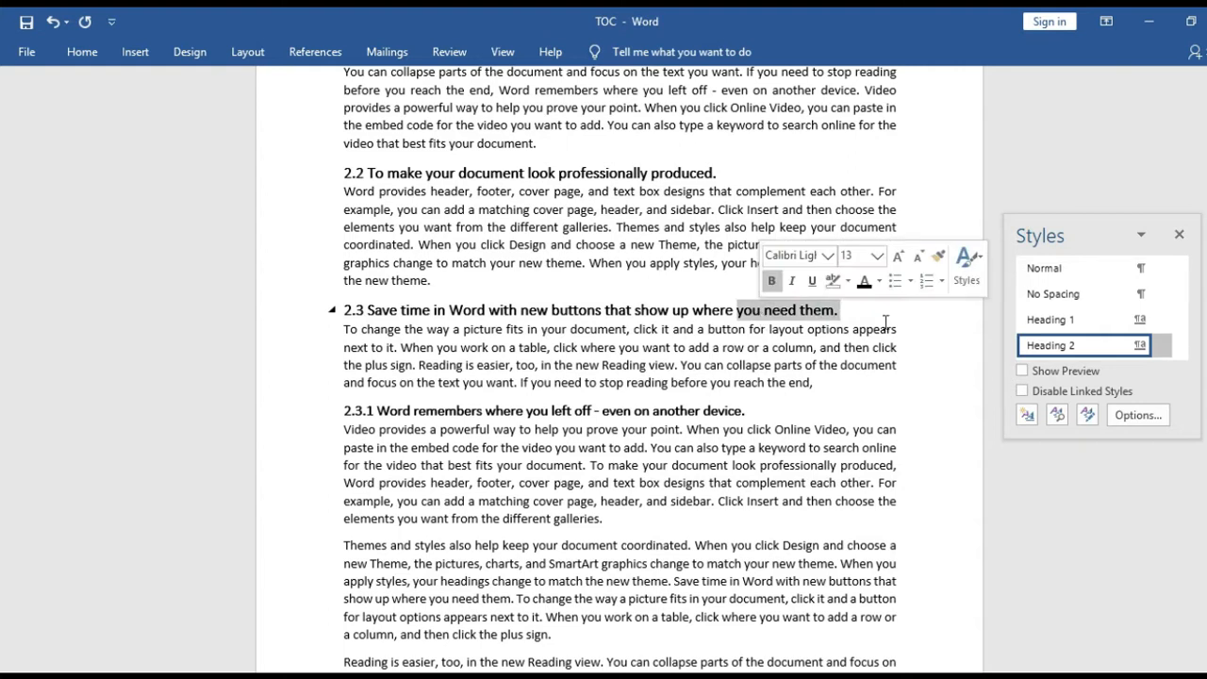
scroll(3, 415, down, 3)
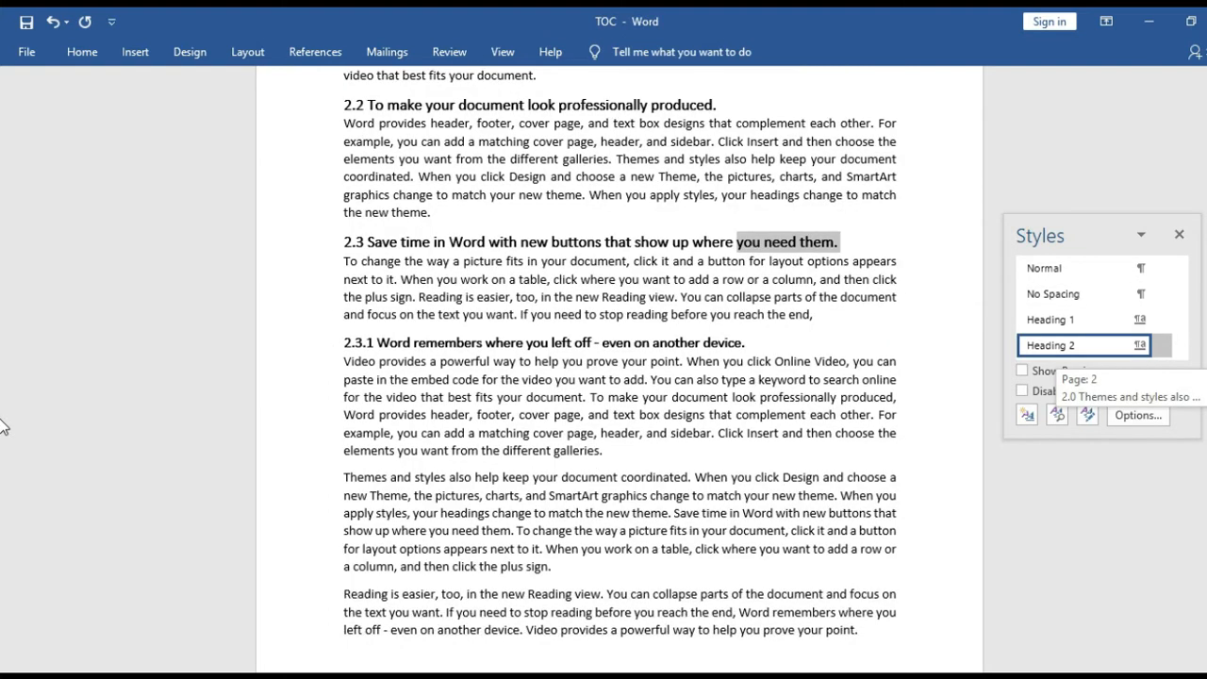
drag(746, 251, 634, 250)
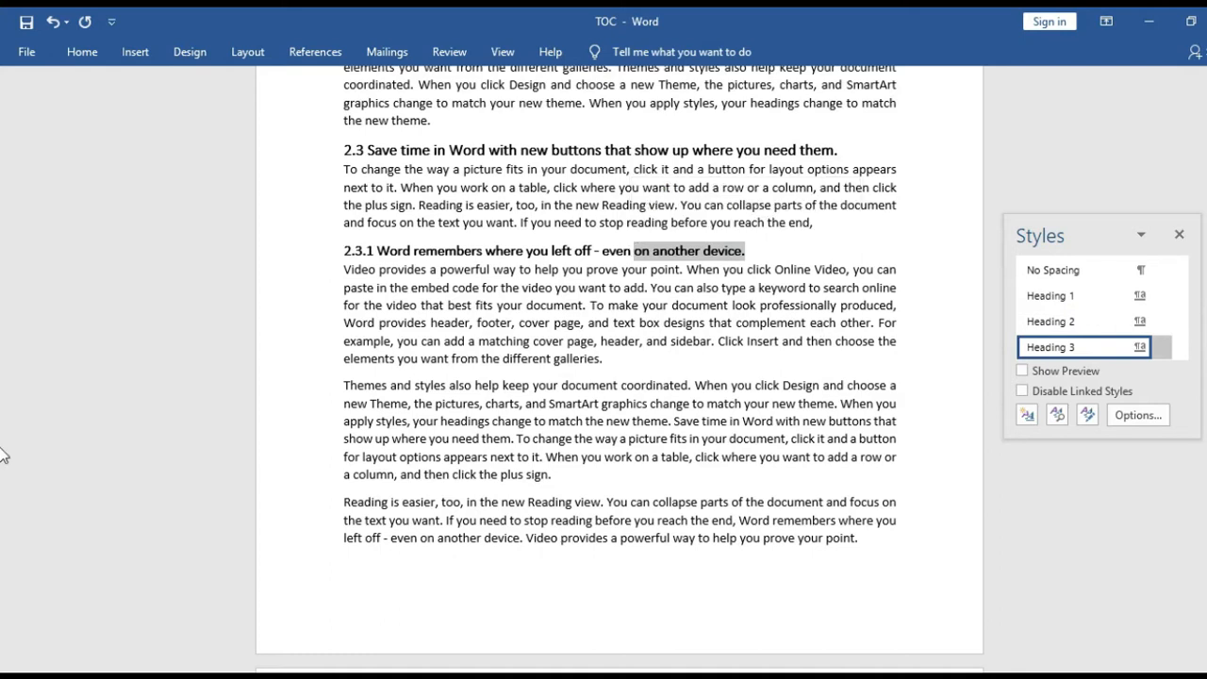
scroll(4, 490, down, 10)
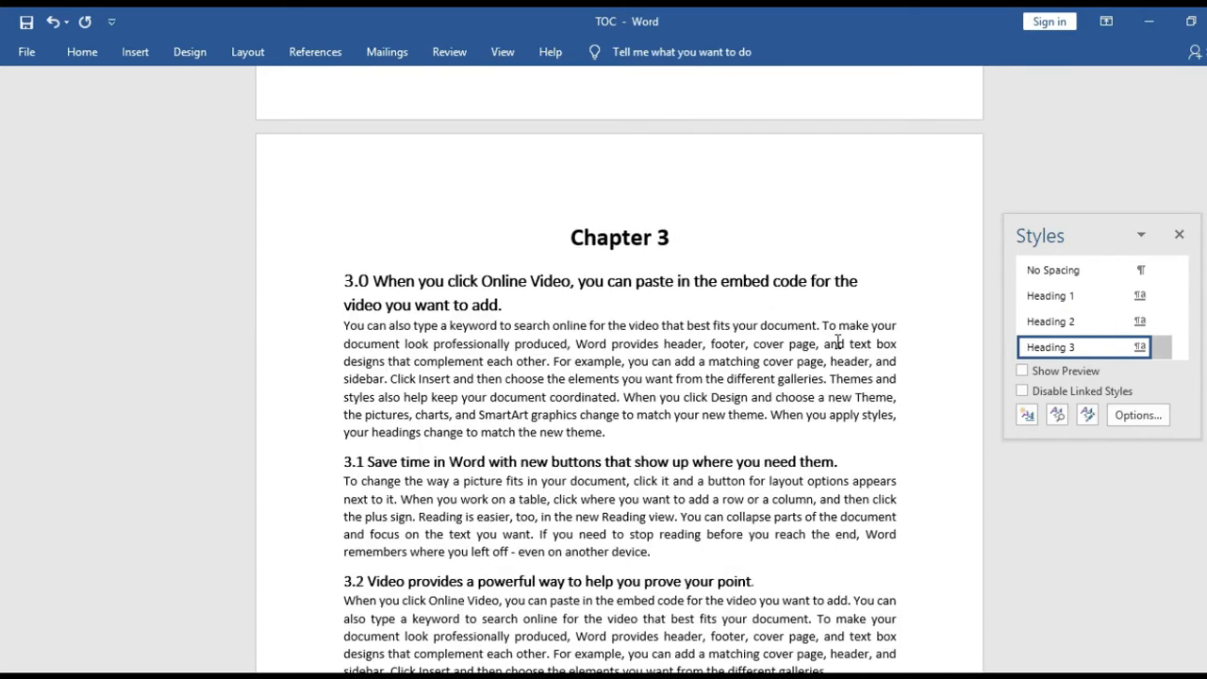
drag(760, 275, 830, 281)
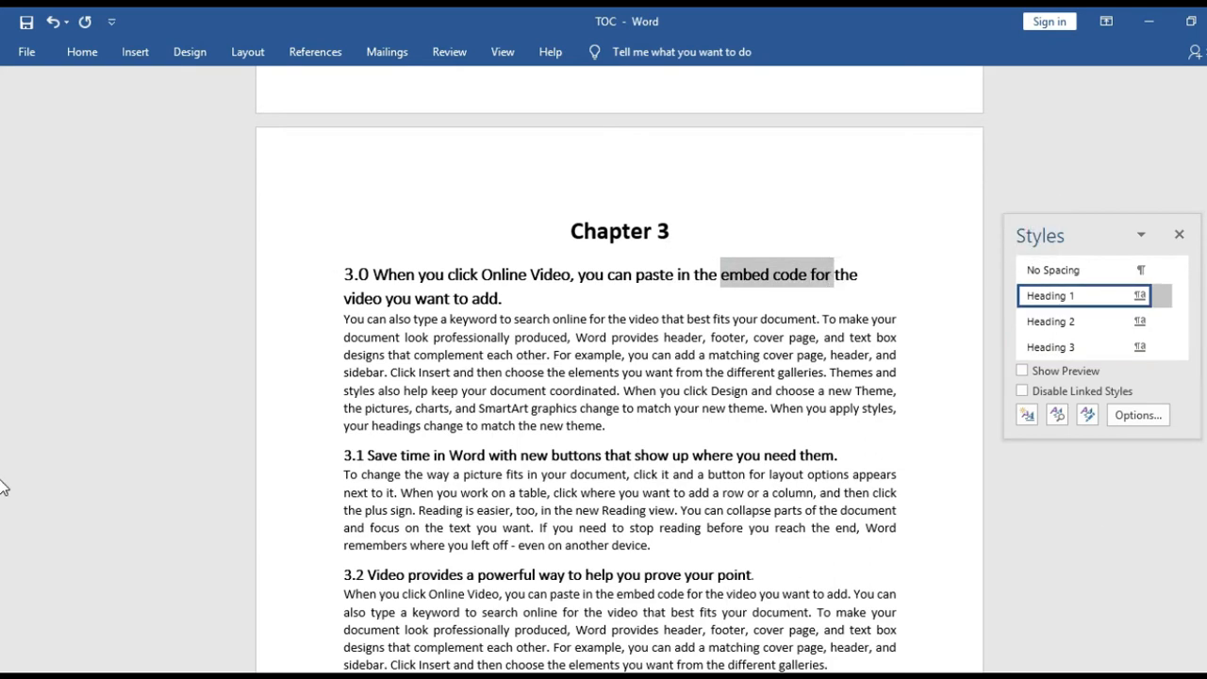
Step: Insert empty paragraphs before the Chapter 1 title until it starts at the top of page 2, leaving a blank first page
scroll(1200, 193, up, 20)
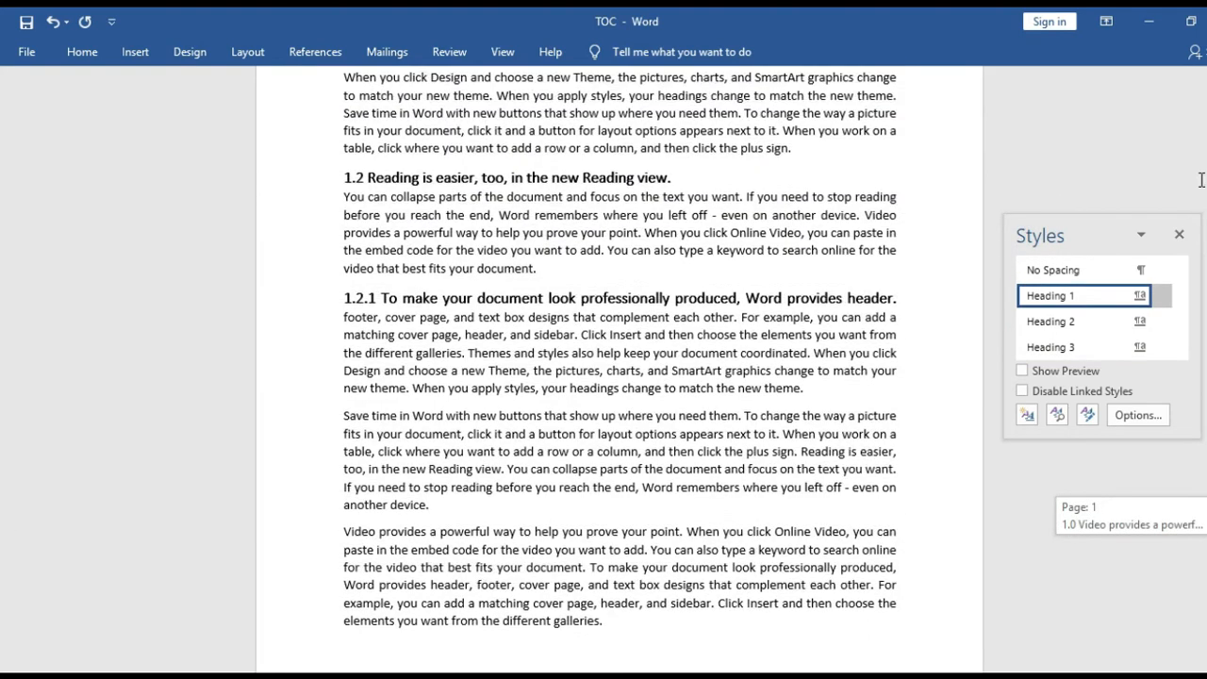
scroll(1202, 180, up, 8)
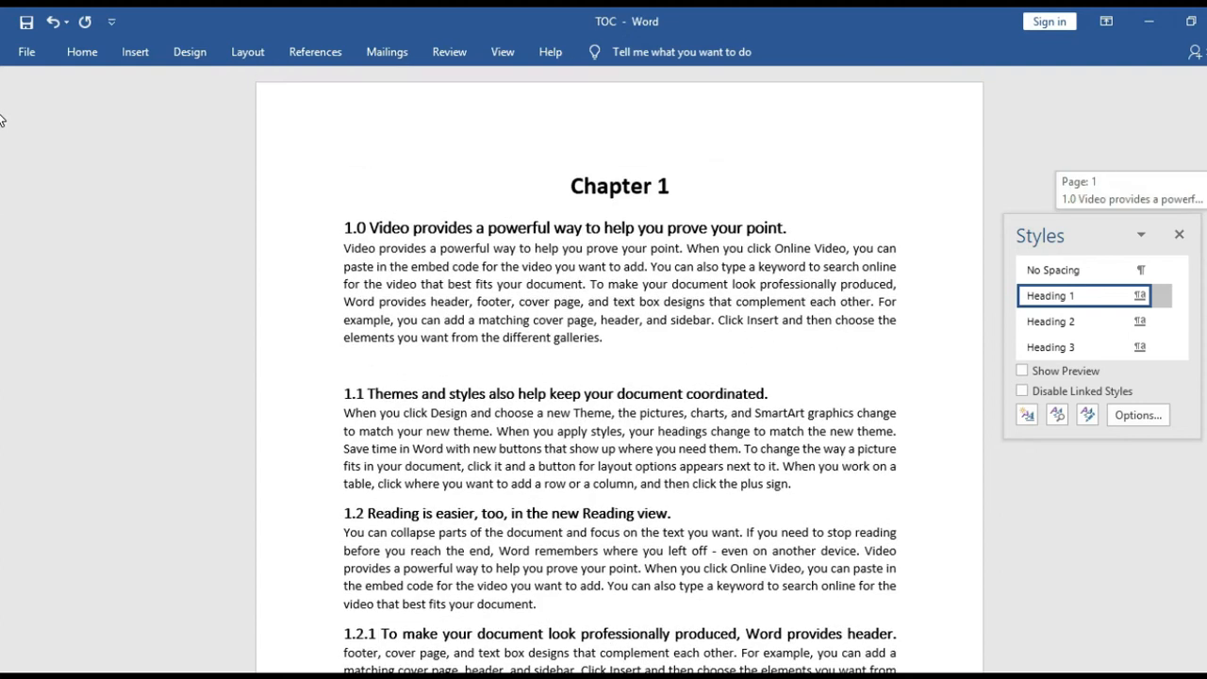
click(570, 177)
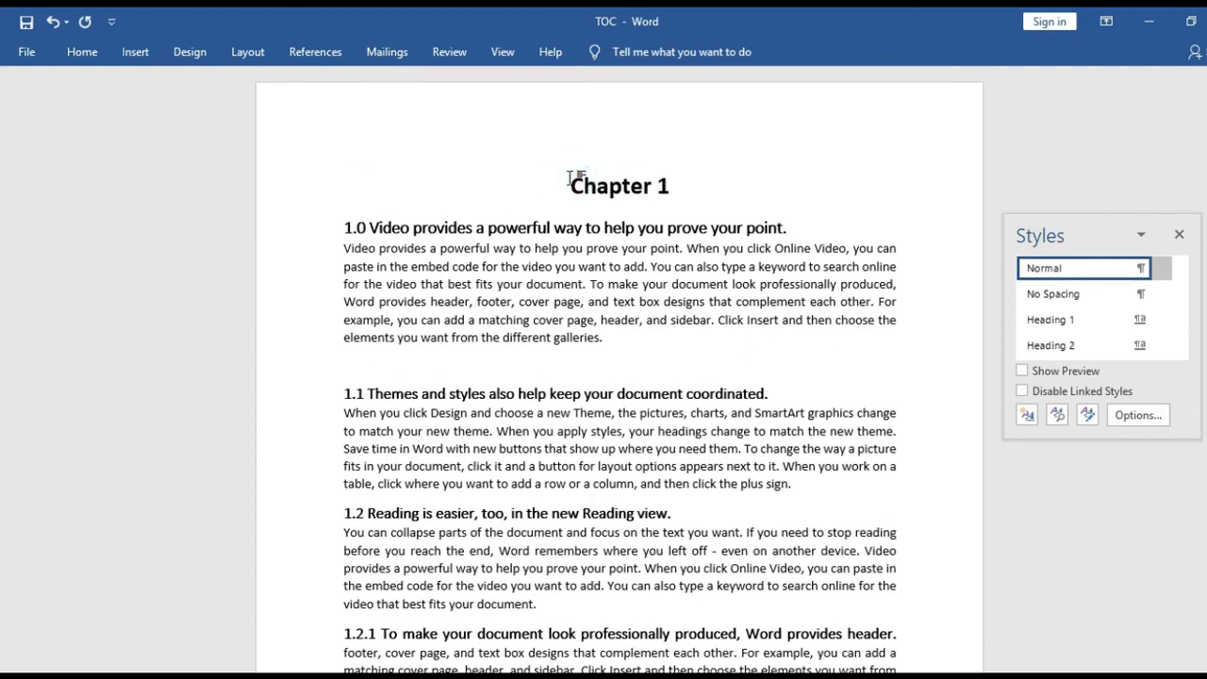
key(Return)
key(Return)
key(Return)
key(Return)
key(Return)
key(Return)
key(Return)
key(Return)
key(Return)
key(Return)
key(Return)
key(Return)
key(Return)
key(Return)
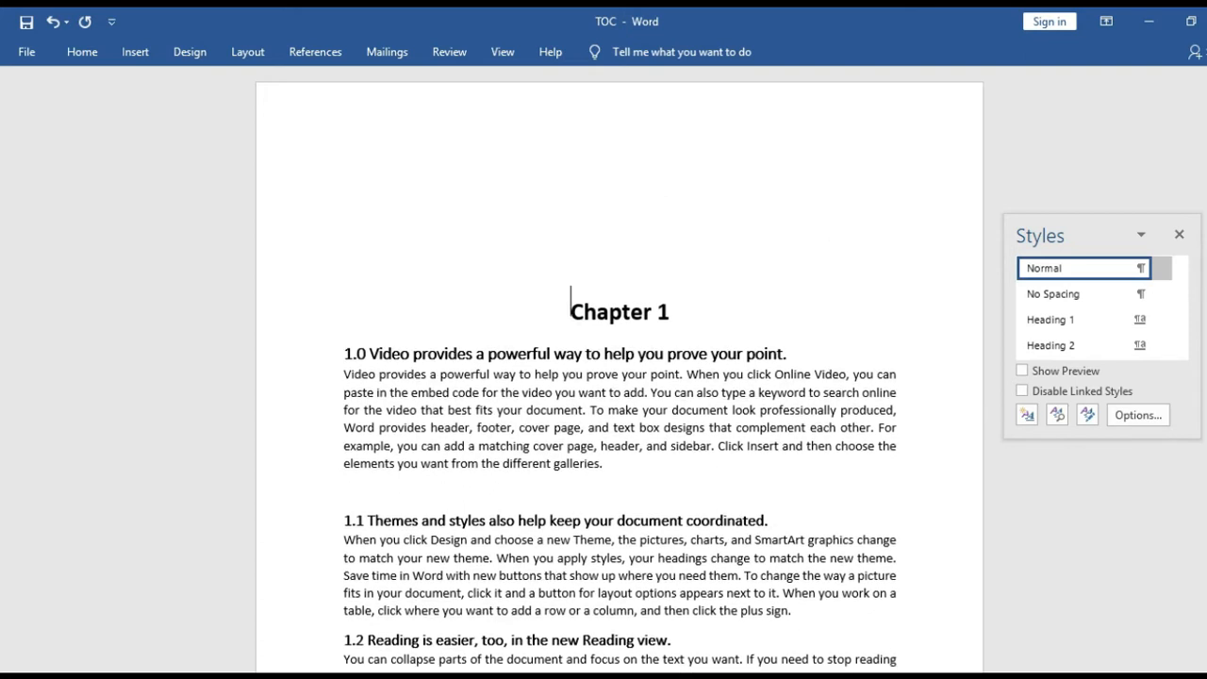
key(Return)
key(Return)
key(Return)
key(Return)
key(Return)
key(Return)
key(Return)
key(Return)
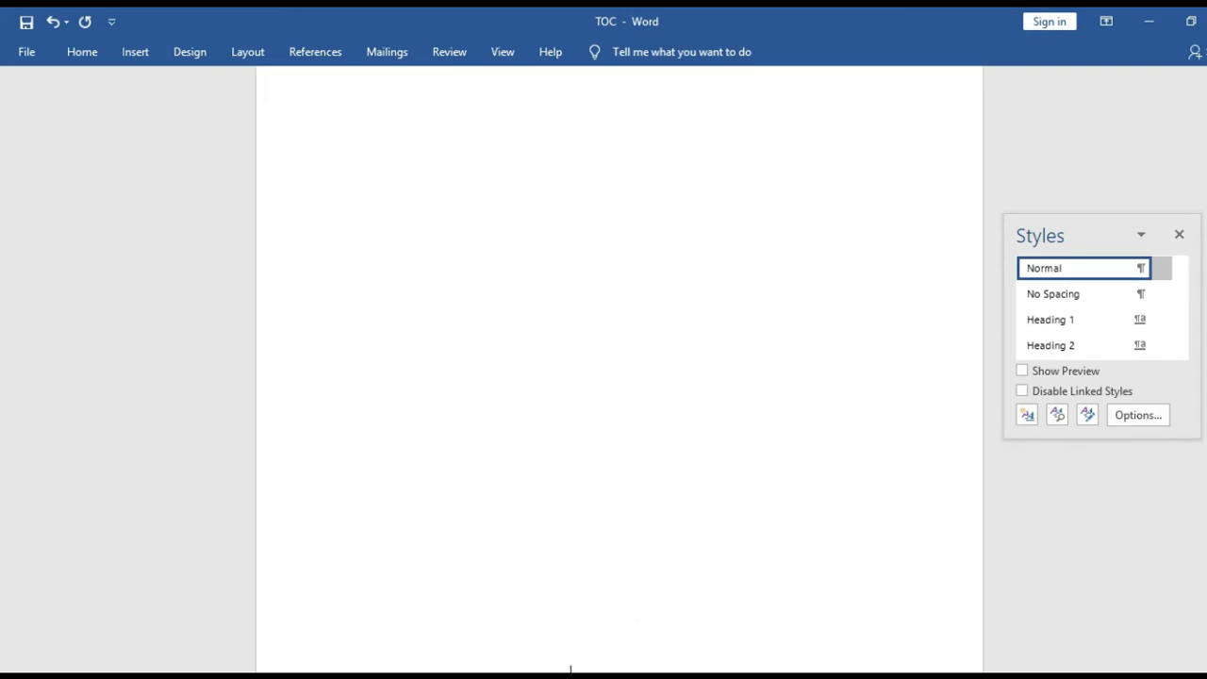
key(Return)
key(Return)
key(Return)
key(Return)
key(Return)
key(Return)
key(Return)
key(Return)
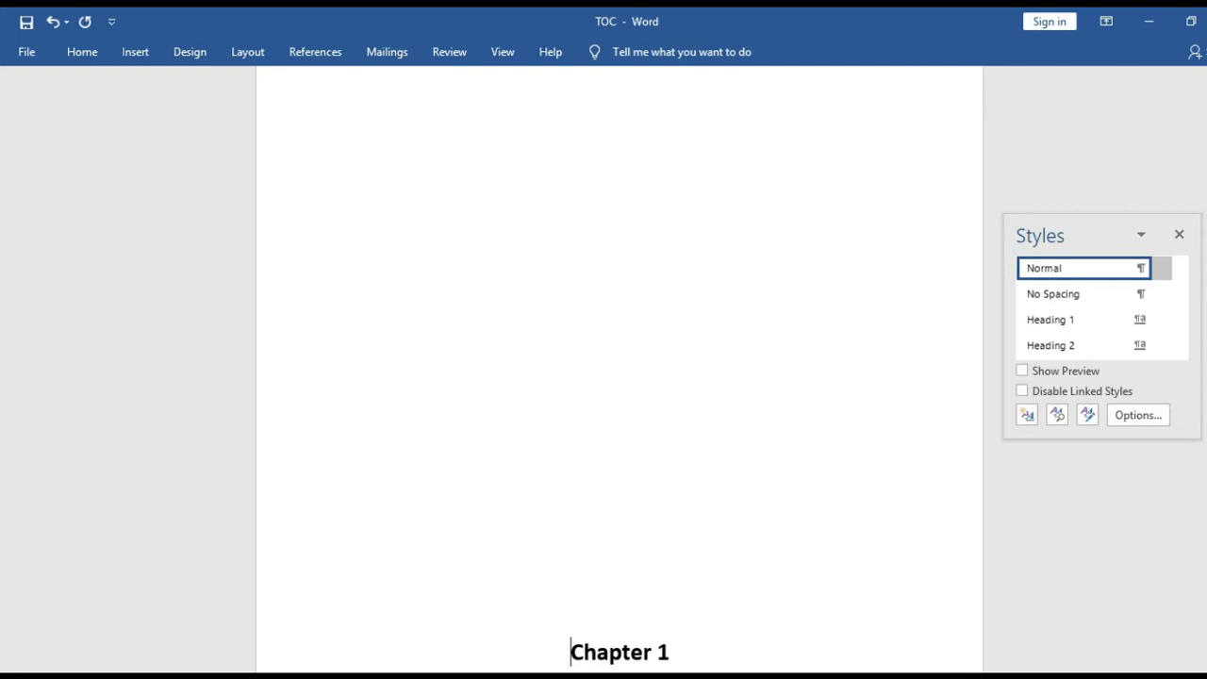
key(Return)
key(Return)
key(Return)
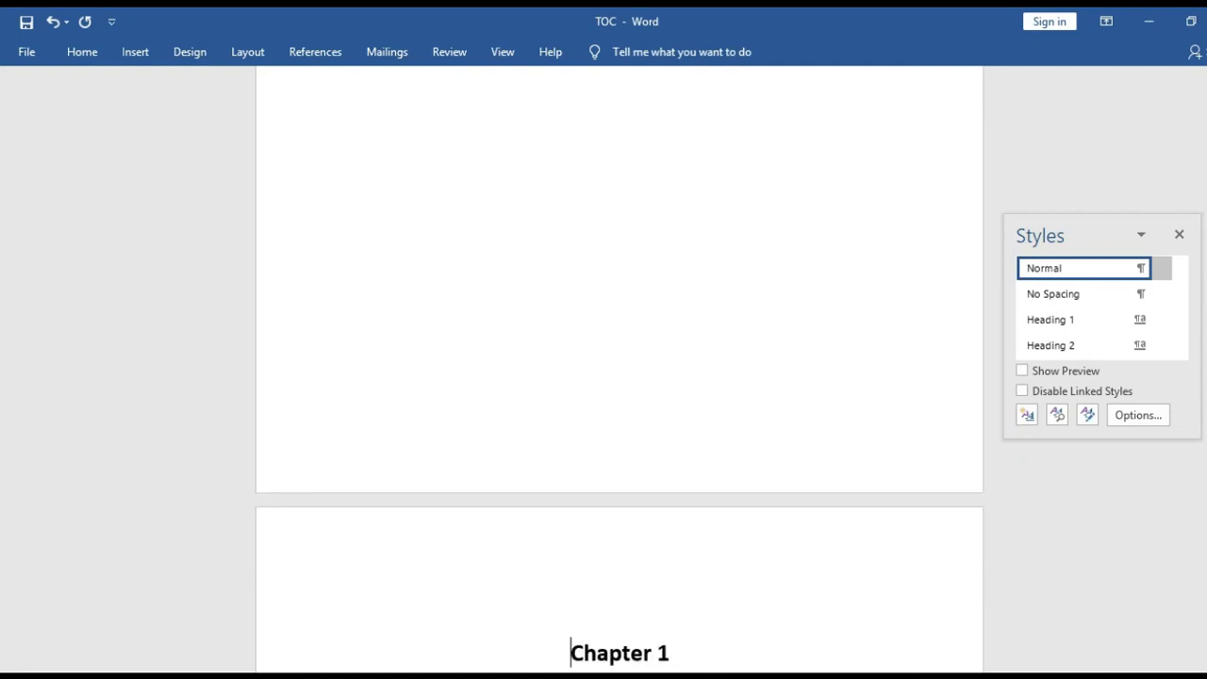
key(BackSpace)
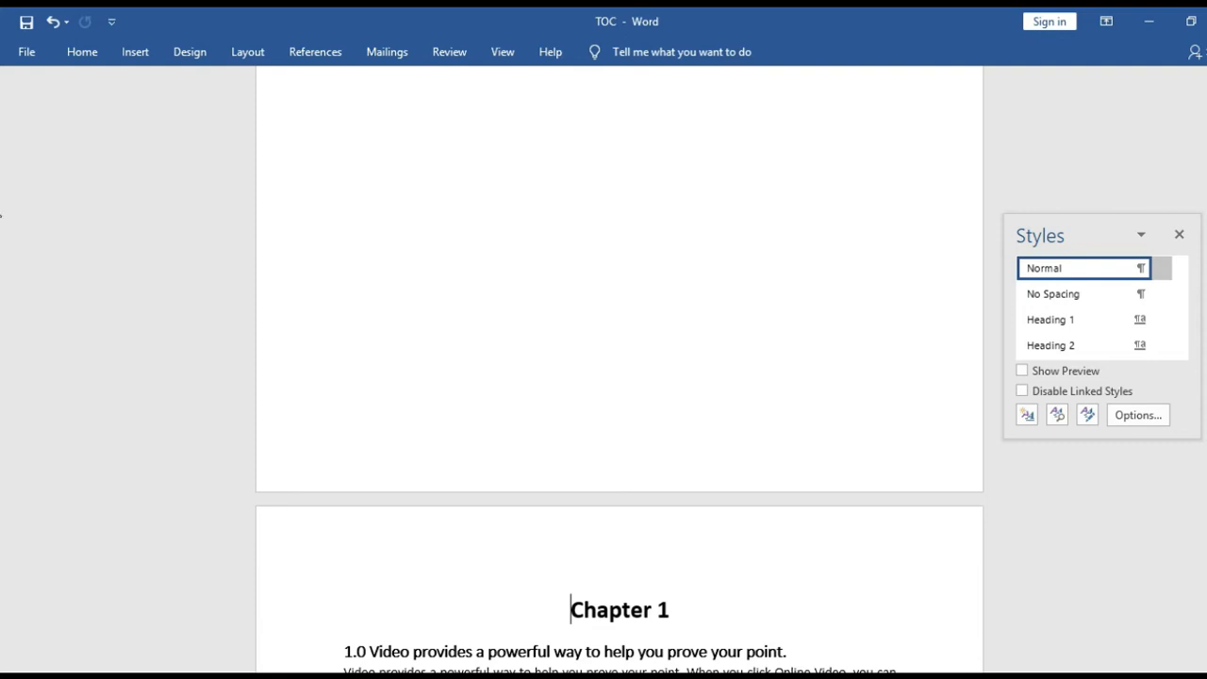
Step: Insert the Automatic Table 1 table of contents near the top of the blank first page
drag(1206, 194, 1206, 163)
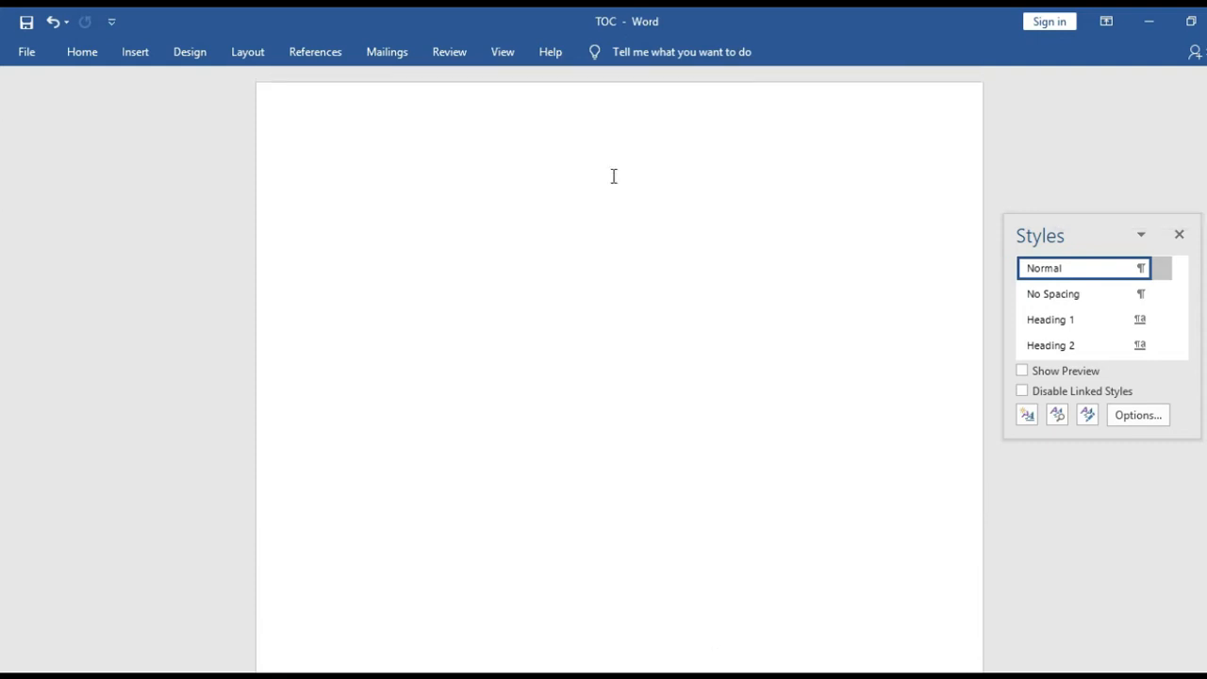
click(461, 254)
click(305, 58)
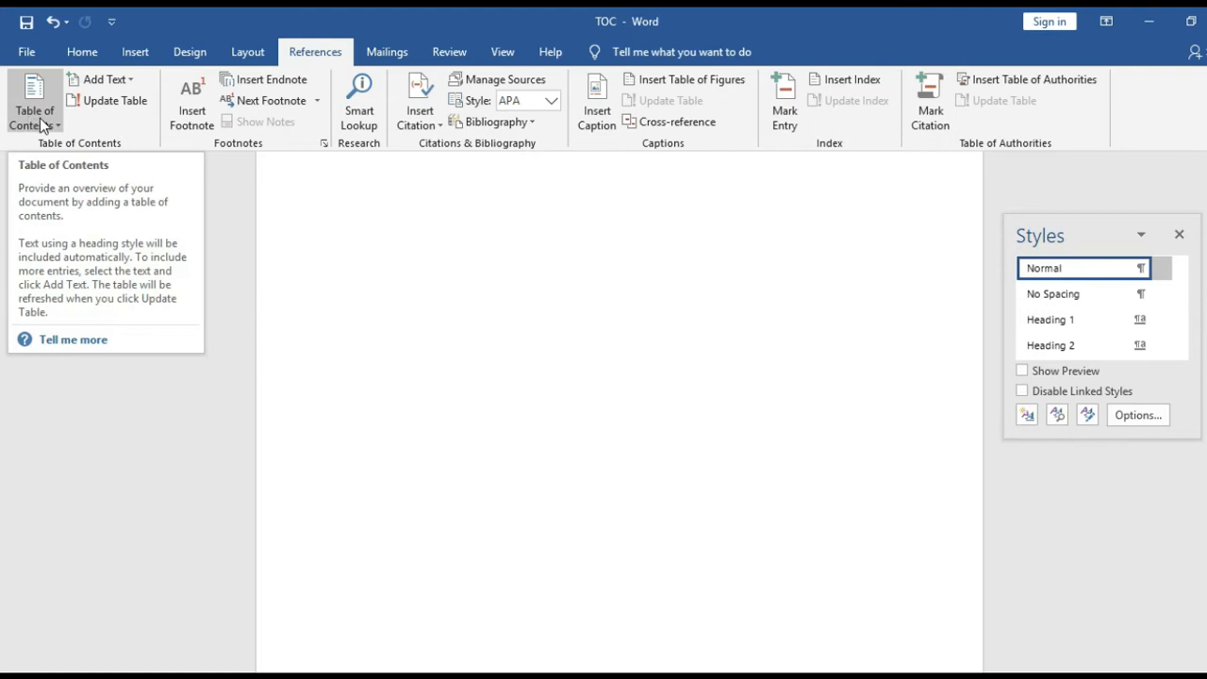
click(48, 119)
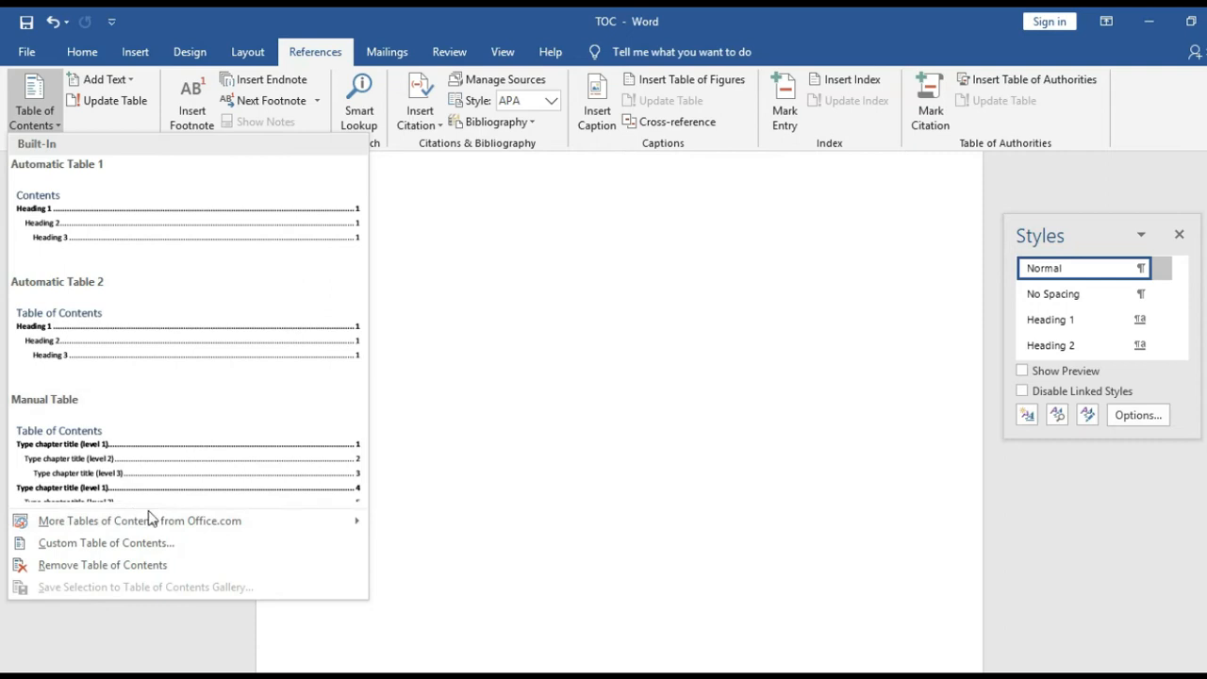
mouse_move(149, 511)
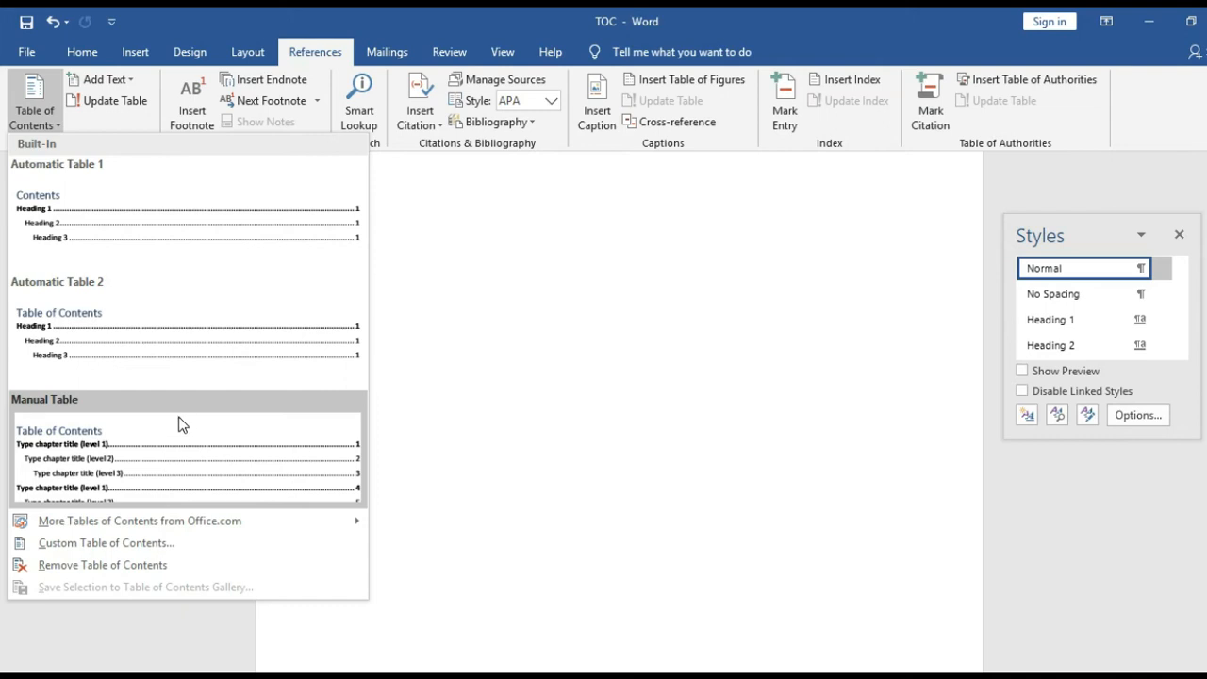
click(216, 237)
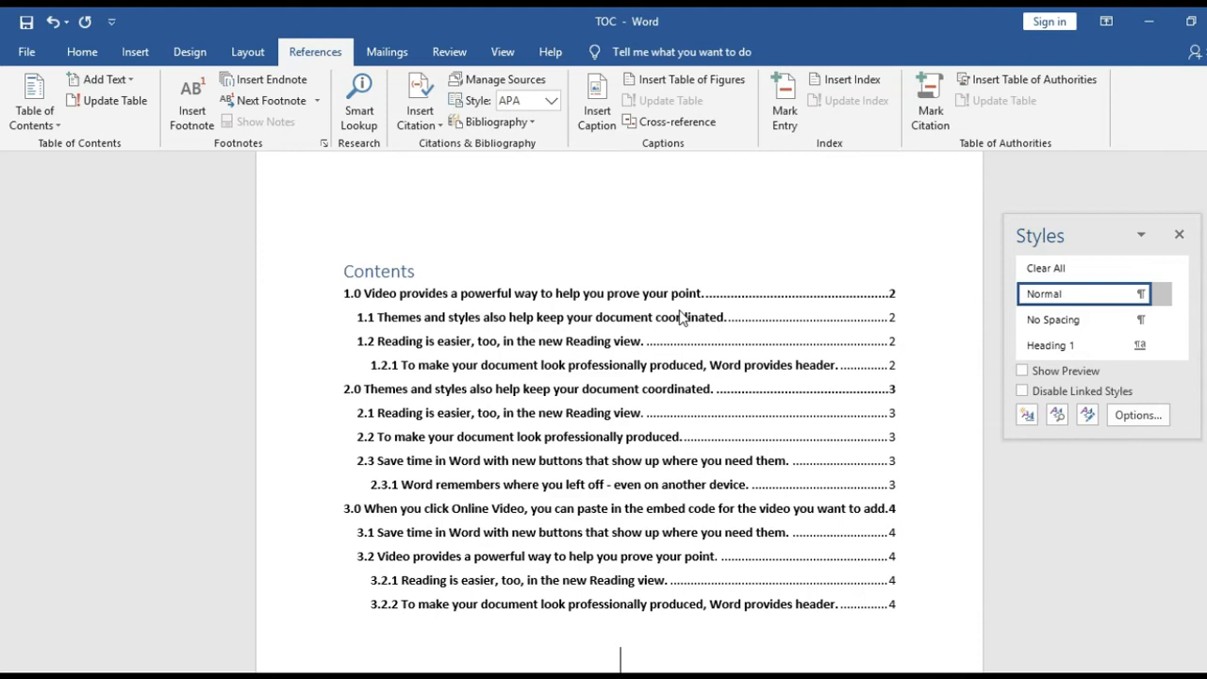
Step: Centre the Contents title above the table of contents
click(353, 271)
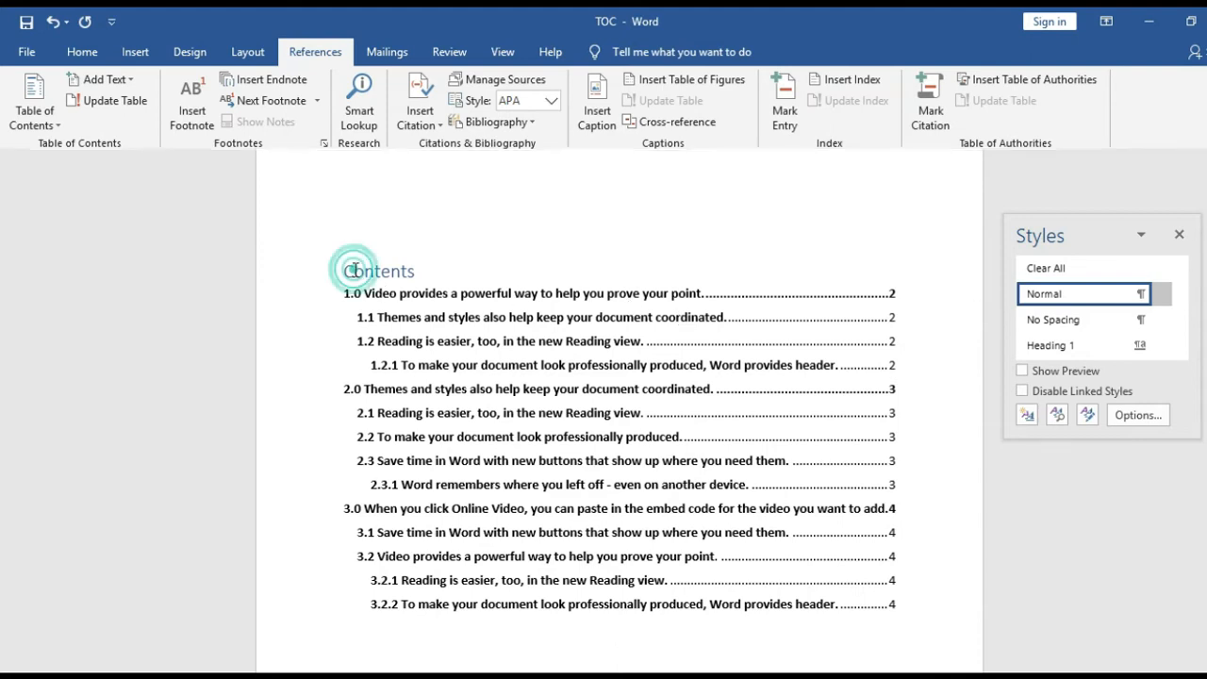
click(344, 270)
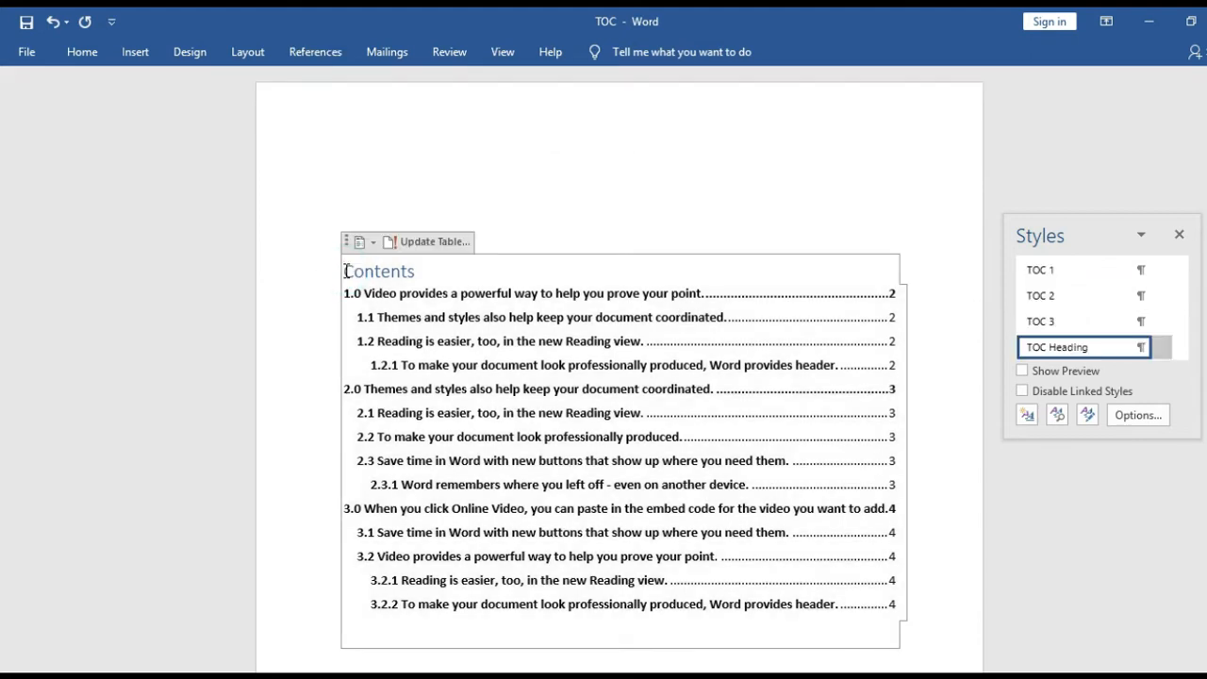
key(ctrl+e)
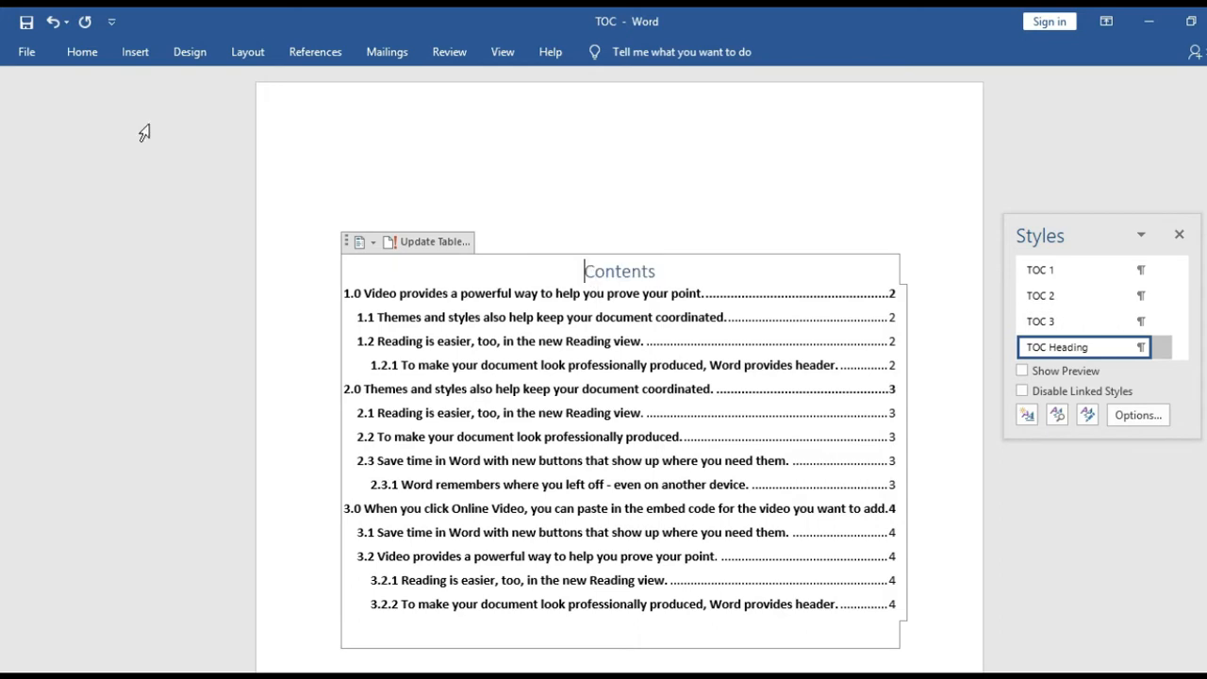
click(85, 52)
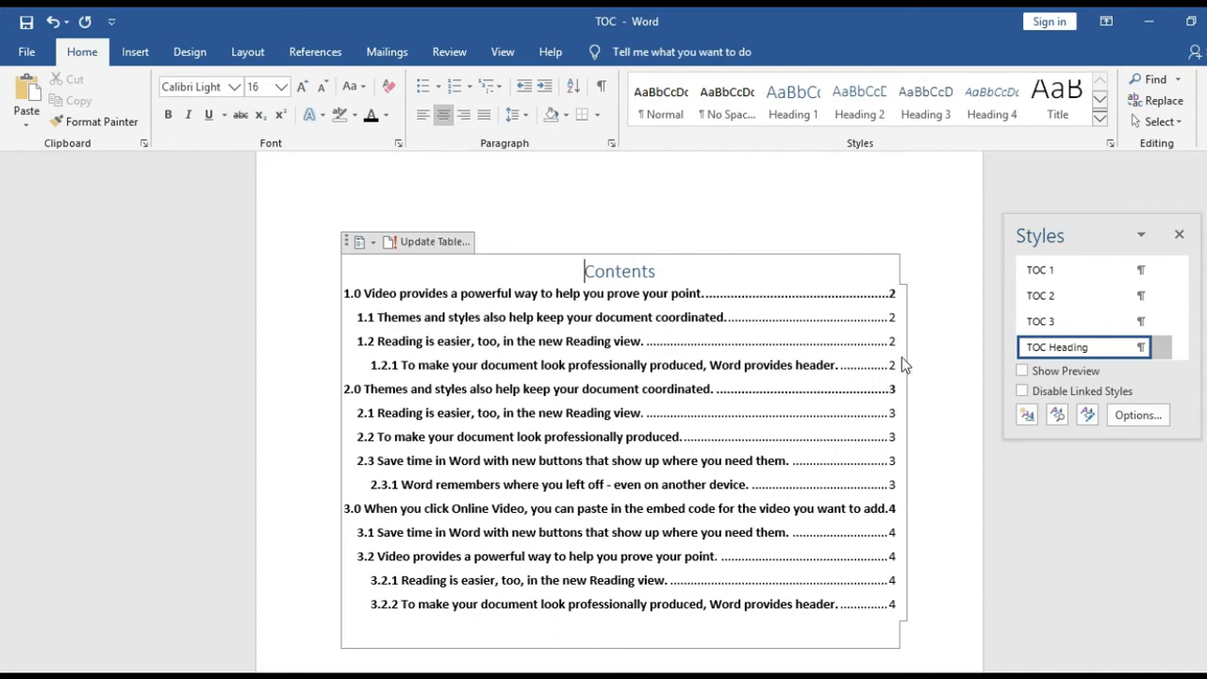
key(ctrl+F1)
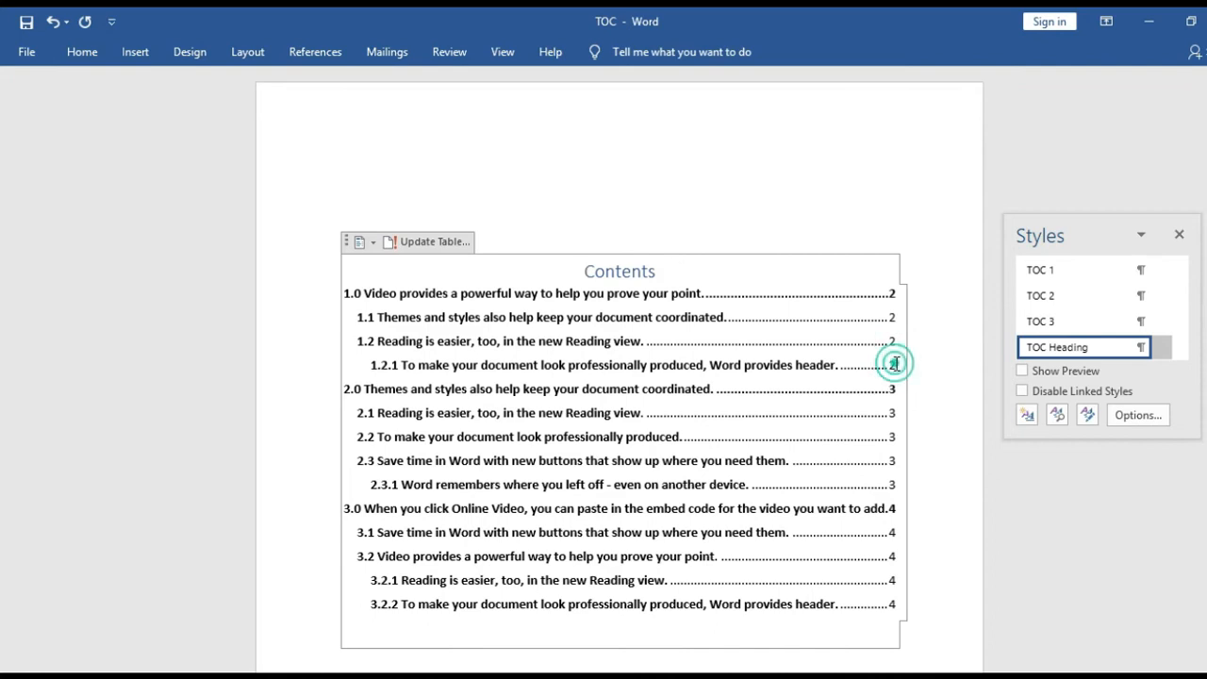
Step: Add one blank line after the 1.2.1 entry and one after the 2.3.1 entry in the table of contents
click(895, 364)
key(Return)
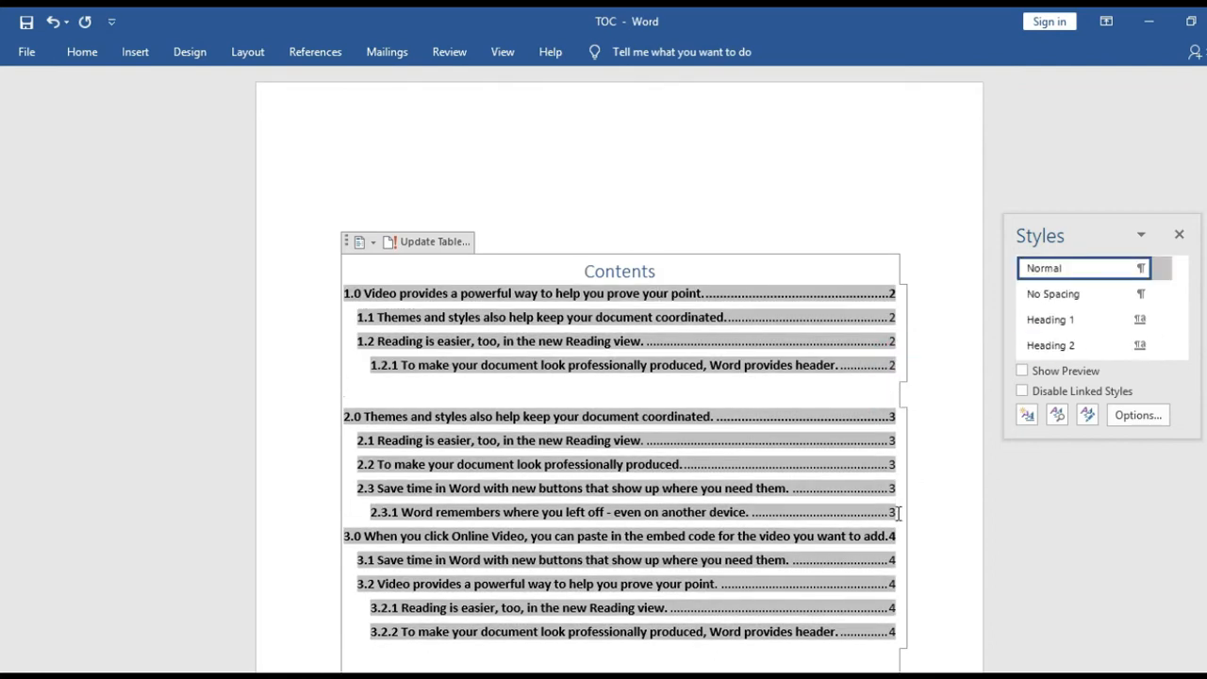
key(Return)
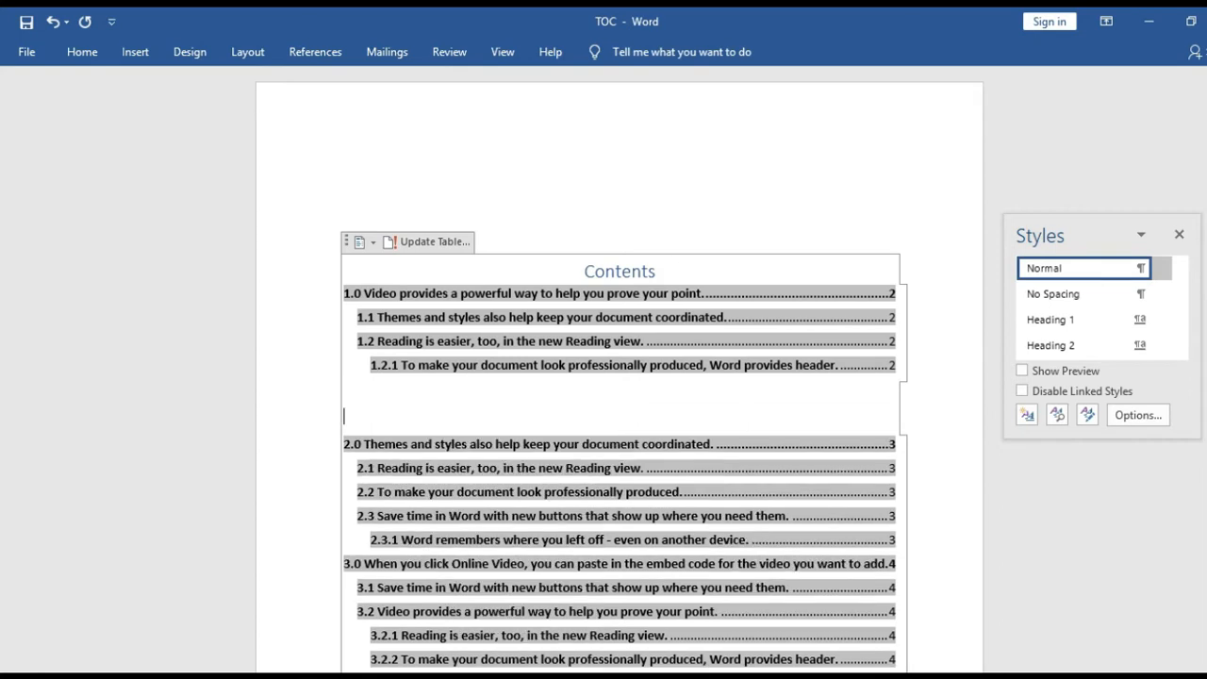
key(ctrl+z)
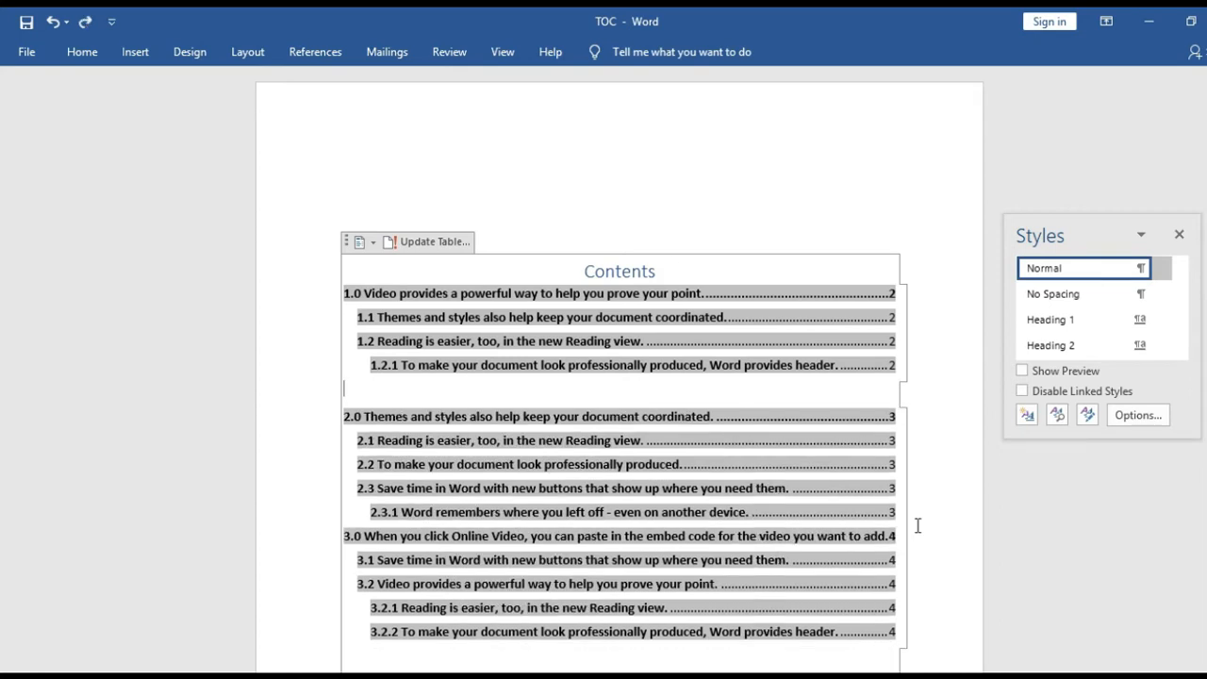
click(897, 512)
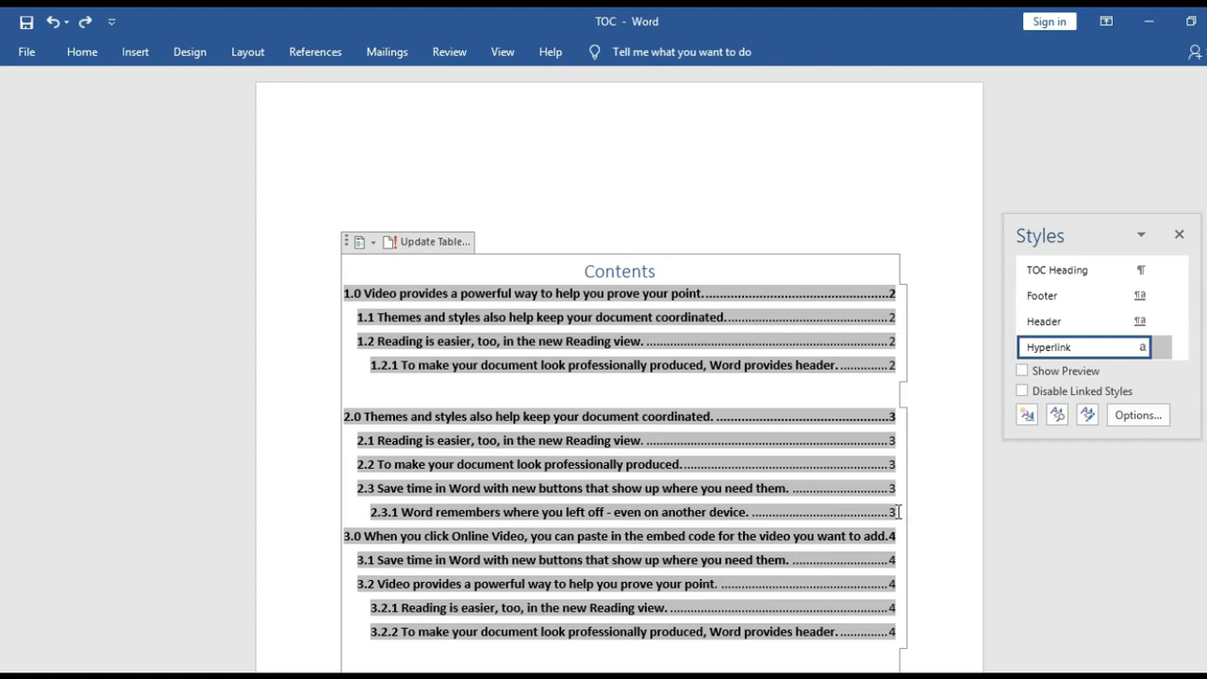
key(Return)
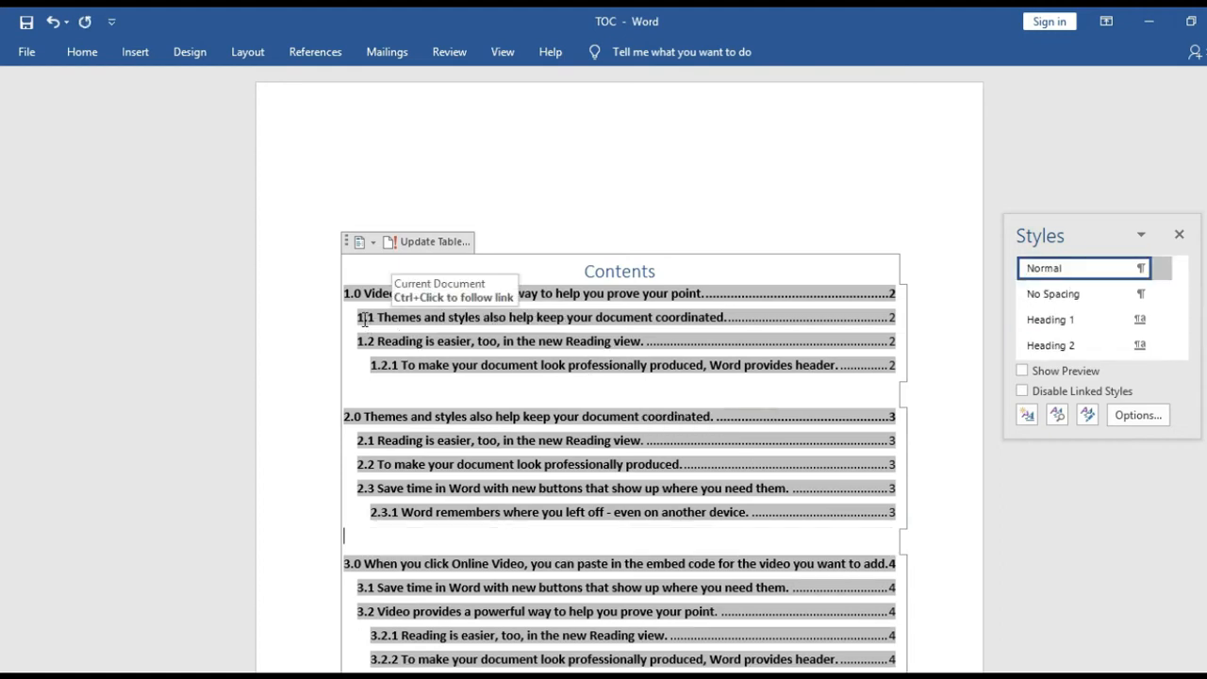
Step: Remove bold from the table of contents entries 1.1 to 1.2.1 and 2.1 to 2.3.1
drag(353, 317, 651, 402)
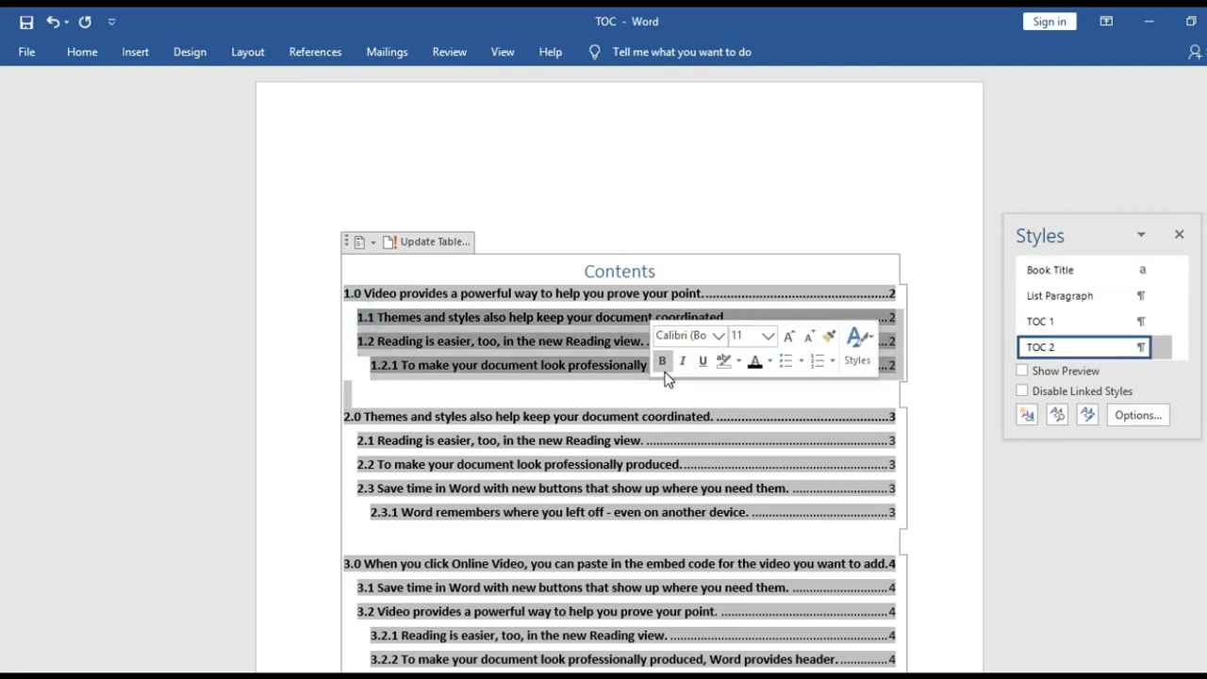
click(663, 369)
click(663, 363)
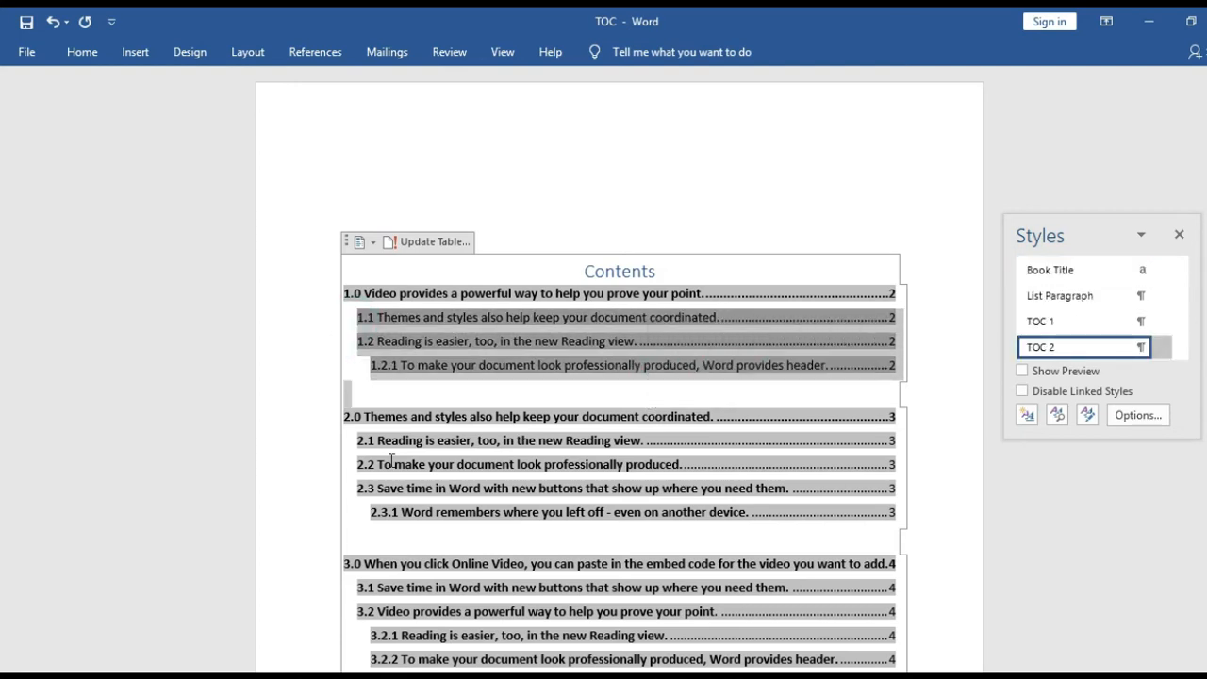
drag(347, 444, 507, 512)
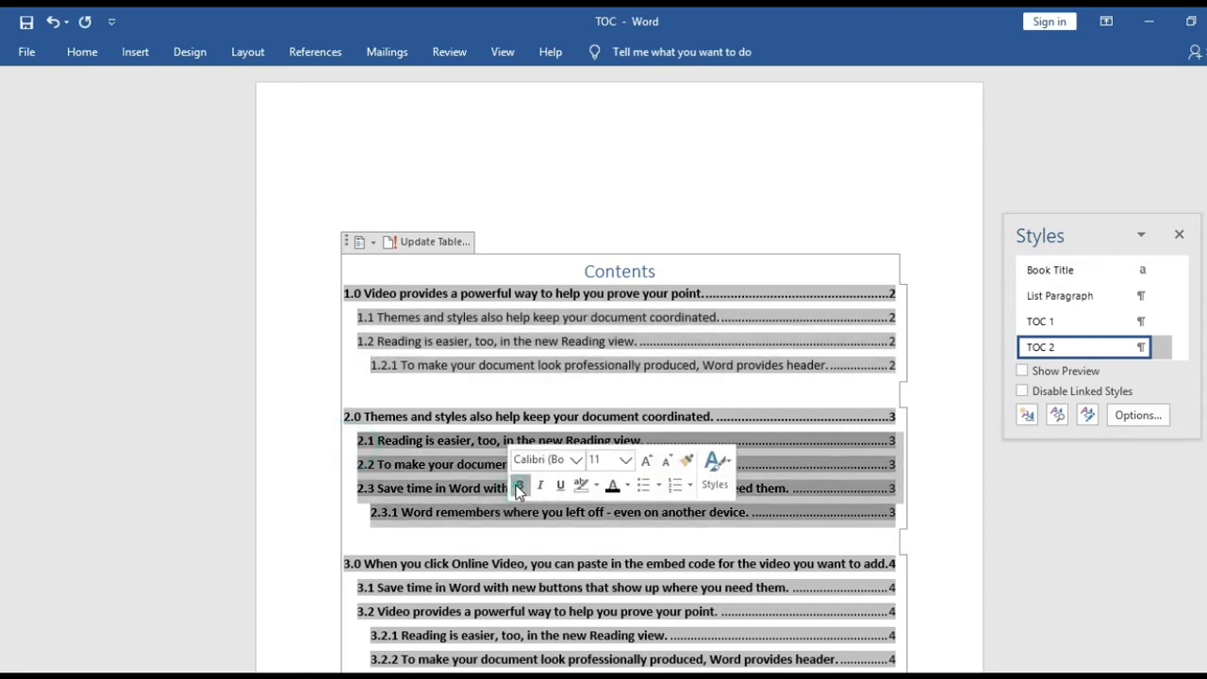
click(518, 486)
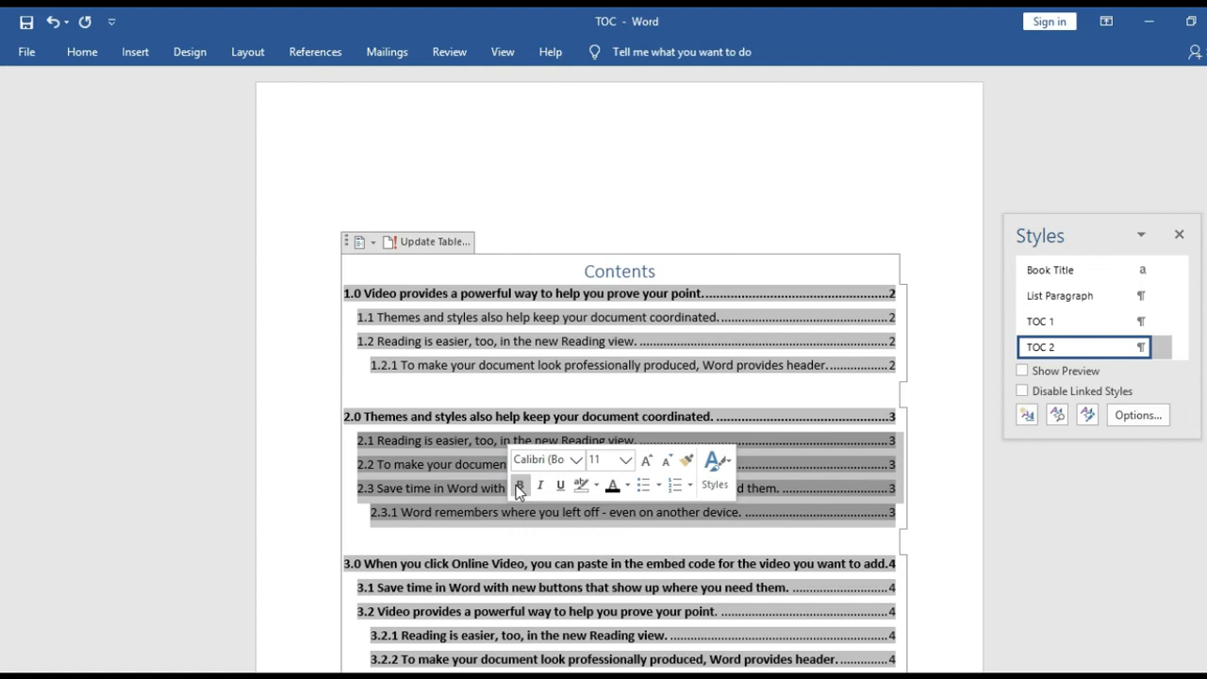
Step: Remove bold from the table of contents entries 3.1 to 3.2.2
drag(359, 587, 489, 666)
click(500, 631)
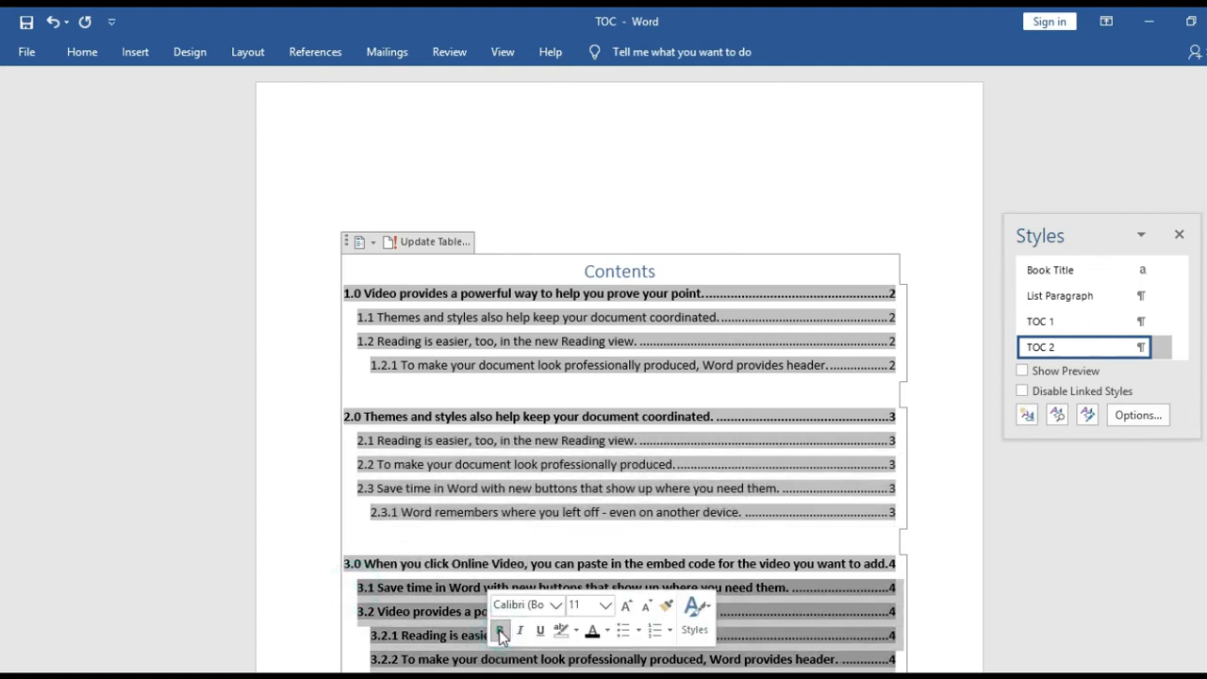
click(813, 529)
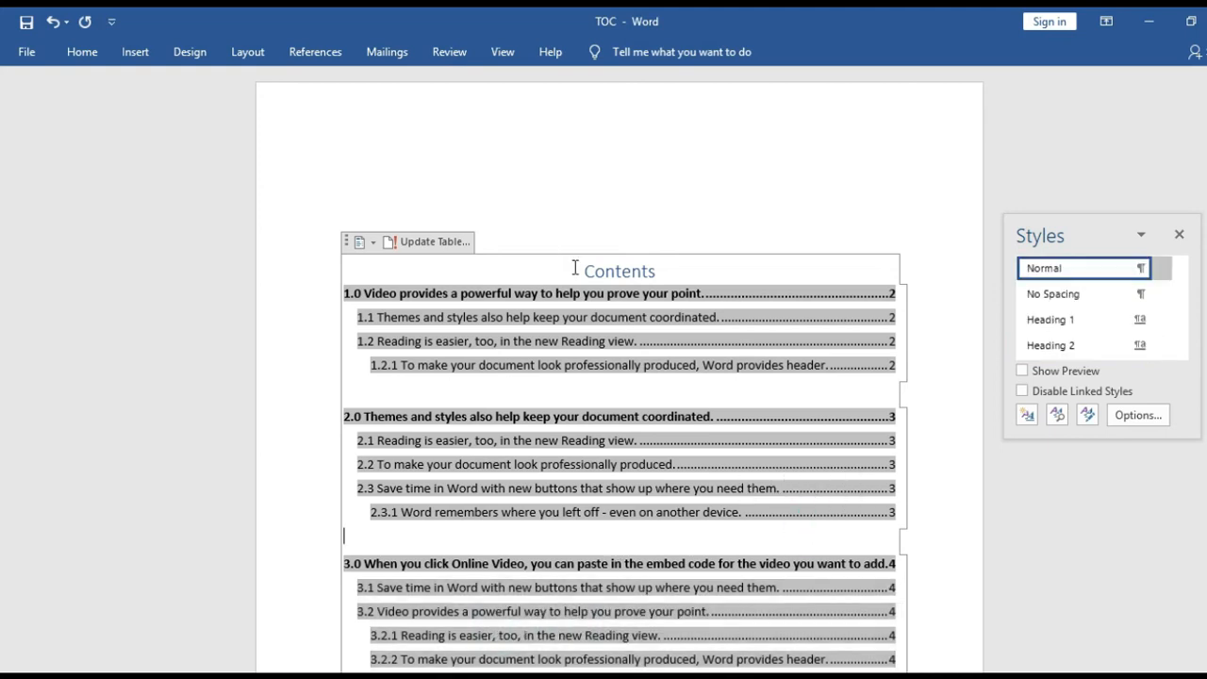
Step: Change the Contents title's font colour to black and its font size to 24
drag(580, 269, 665, 259)
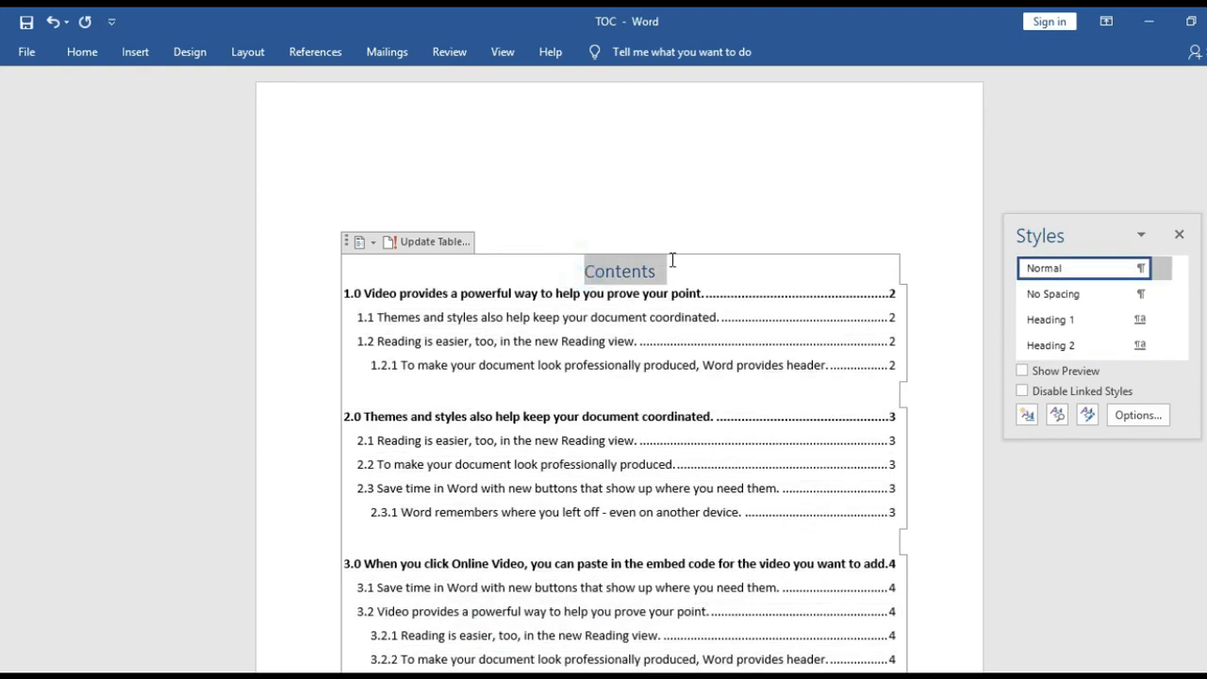
click(775, 229)
click(775, 229)
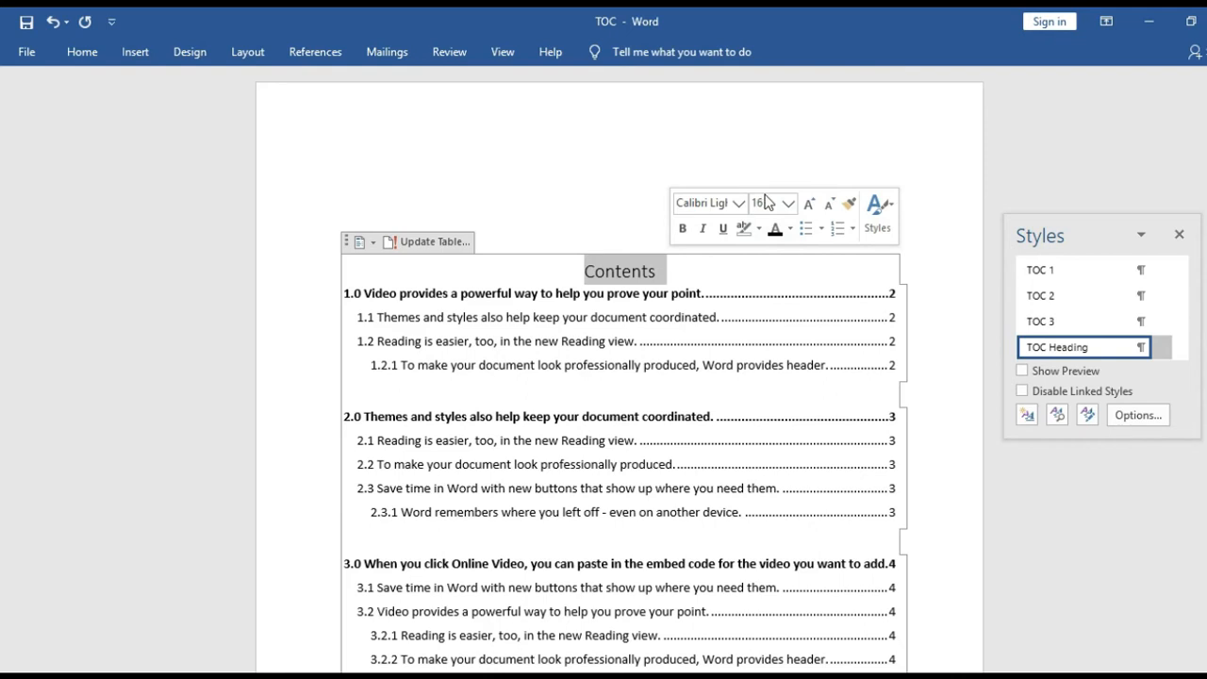
click(788, 203)
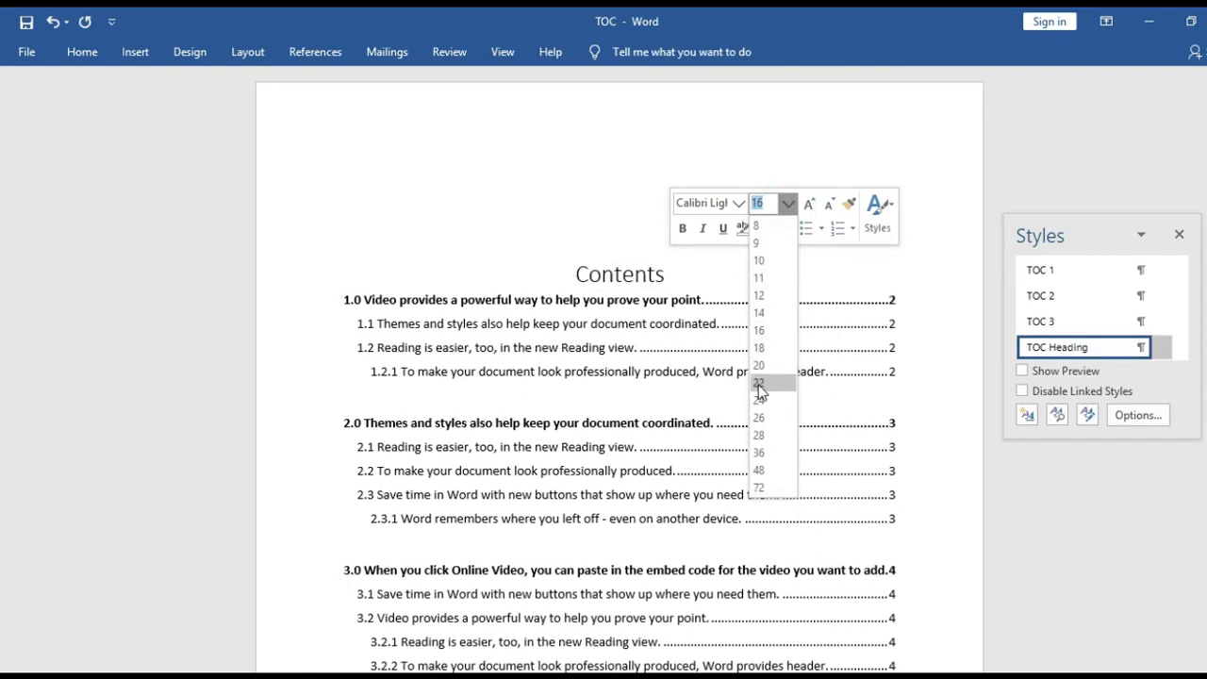
click(759, 400)
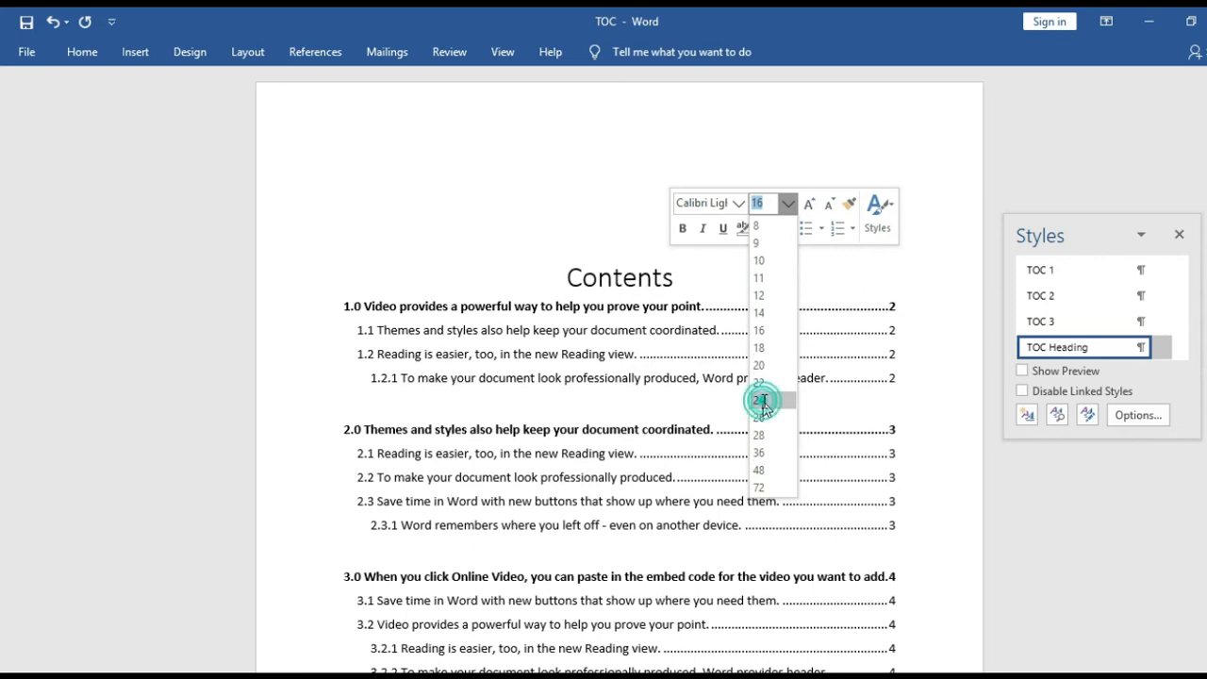
Step: Set the Contents title's font to AvantGarde Bk BT and add a blank line below it
click(740, 203)
click(741, 205)
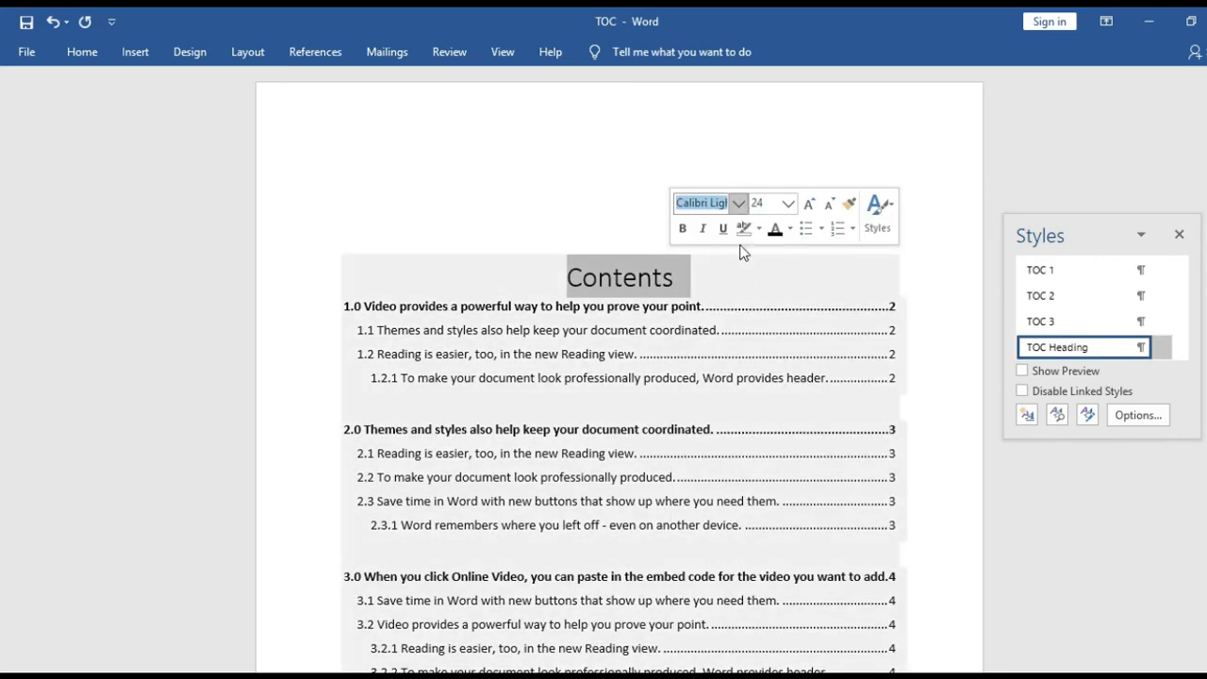
click(740, 204)
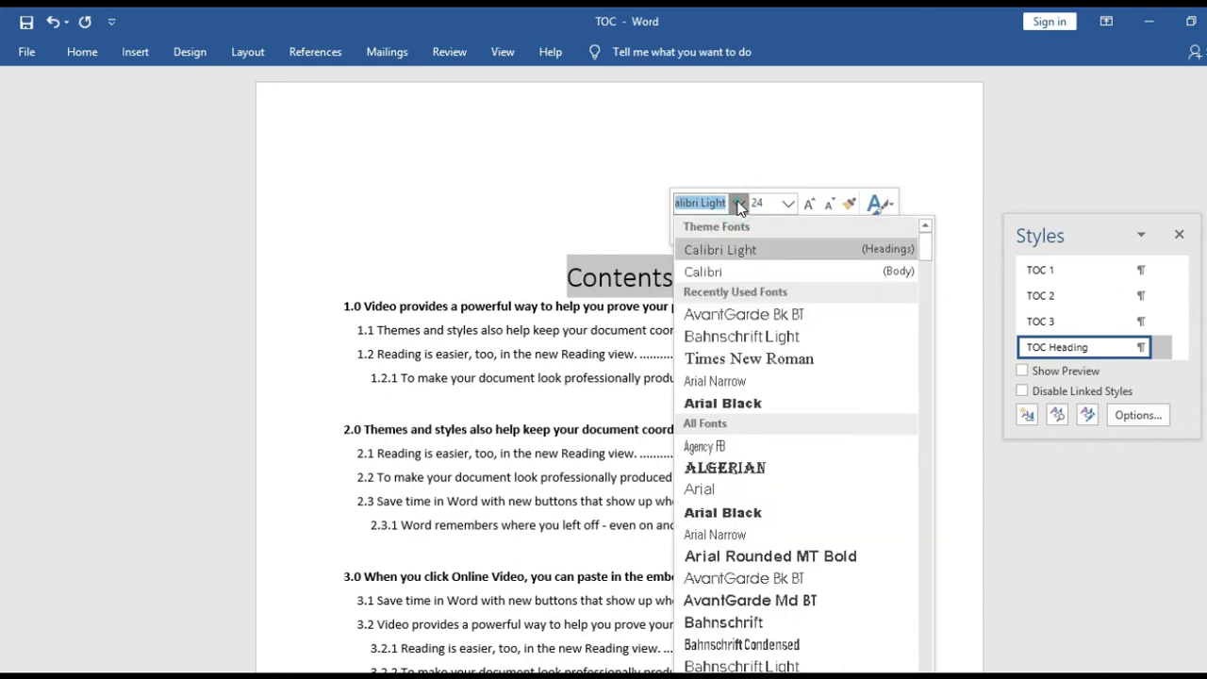
click(726, 316)
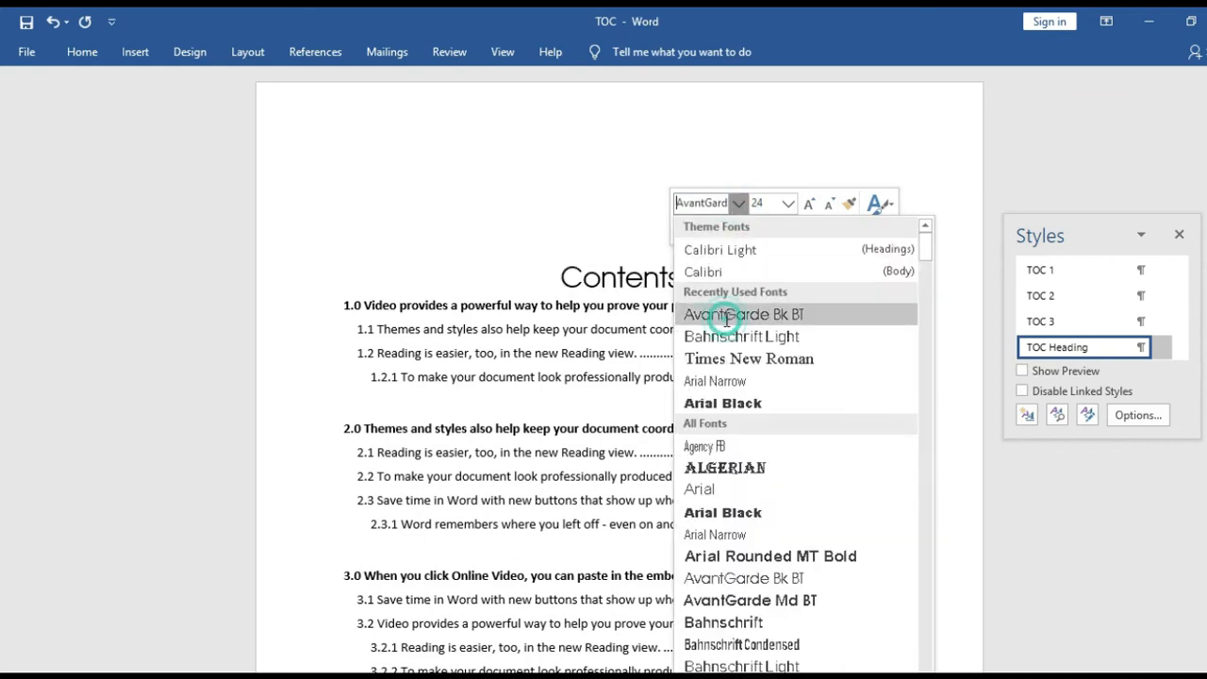
click(713, 284)
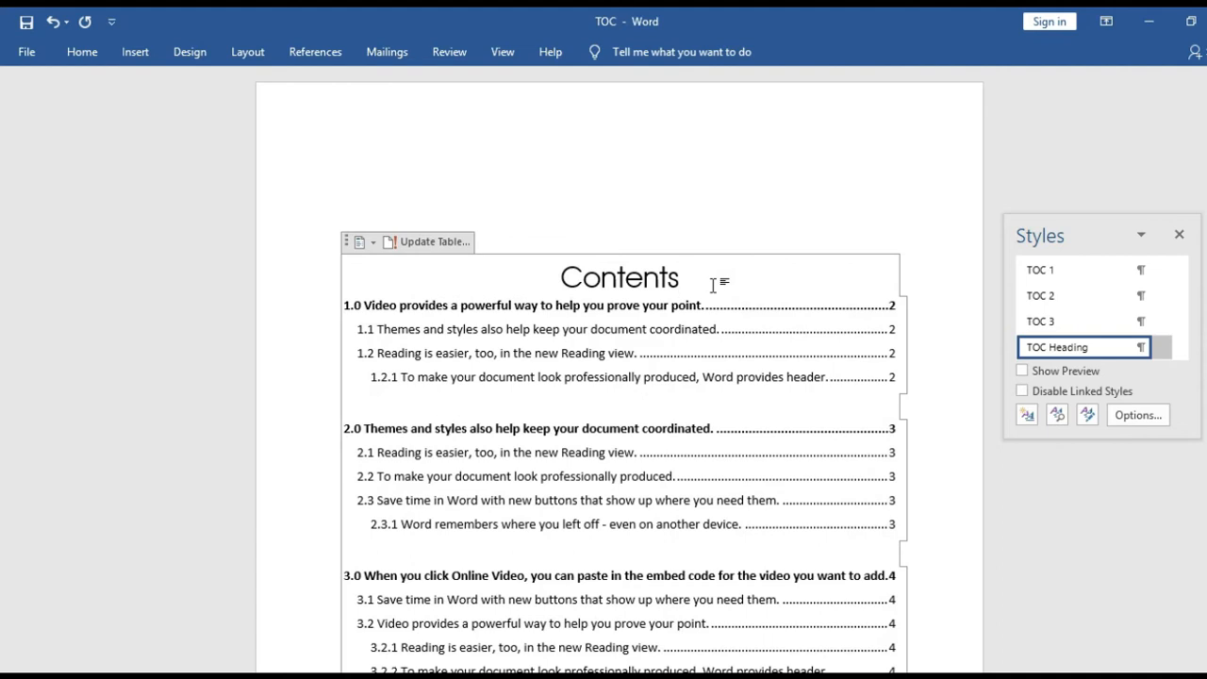
key(Return)
click(691, 196)
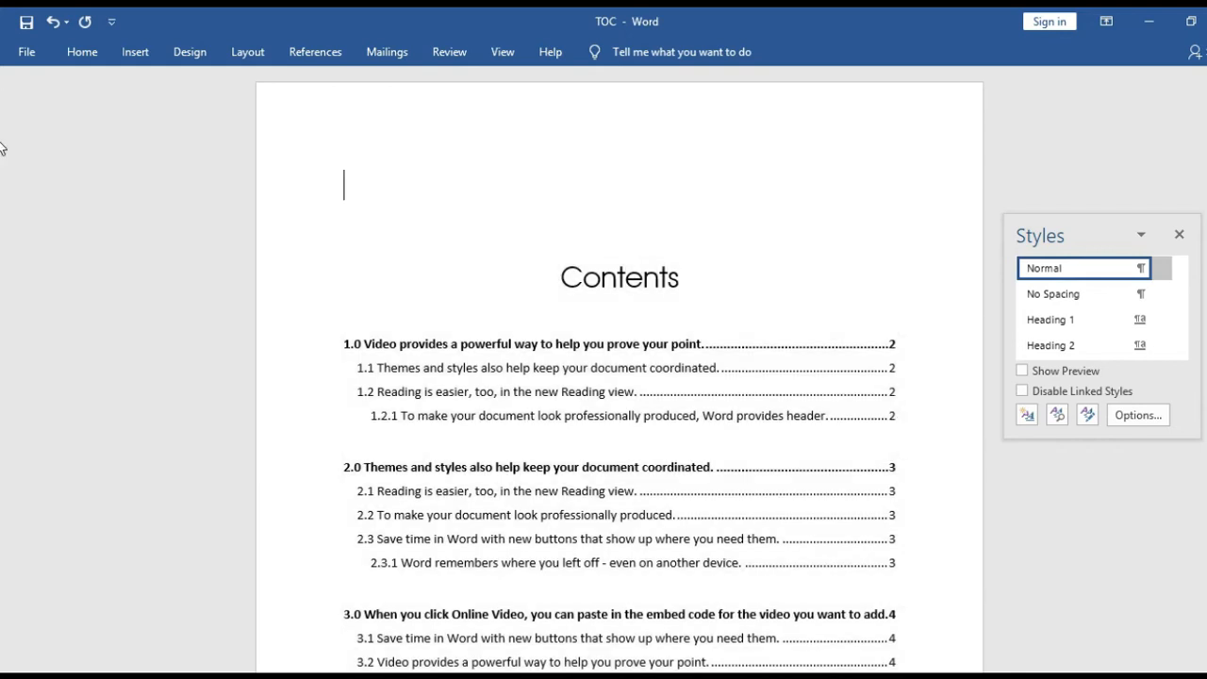
Step: Delete the surplus blank lines above the Chapter 1 heading so it sits at the top of page 2, and keep the heading centred
drag(1, 210, 1, 280)
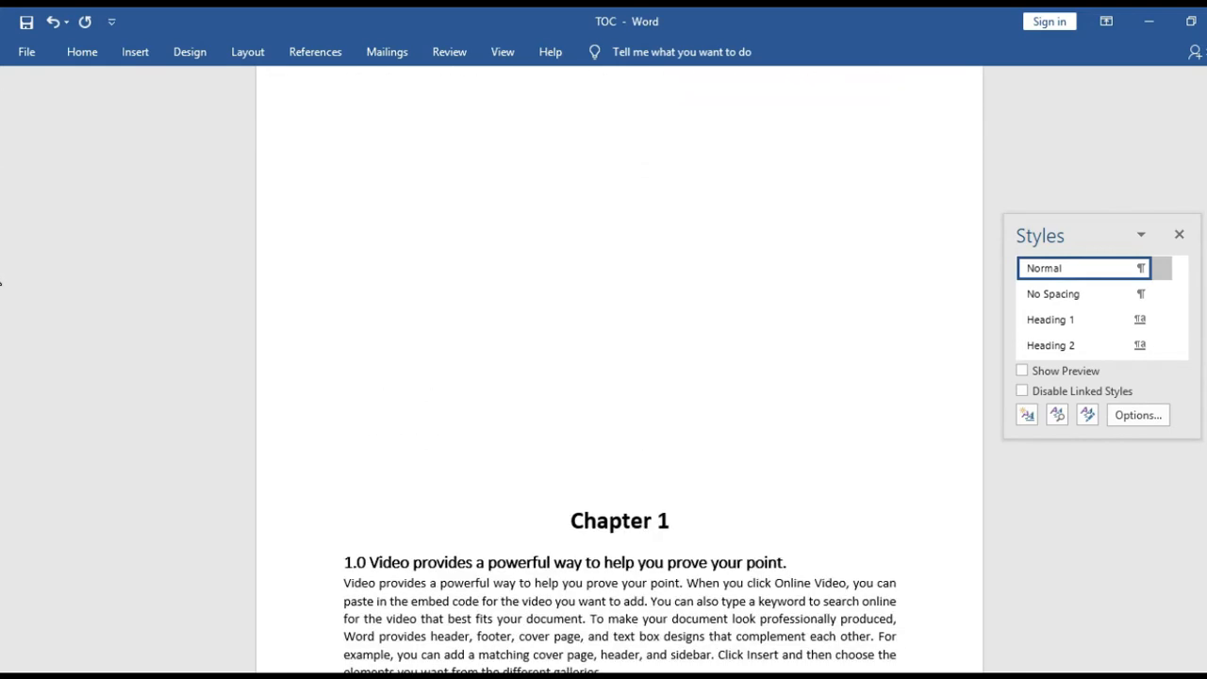
click(568, 516)
key(BackSpace)
key(BackSpace)
key(BackSpace)
key(BackSpace)
key(BackSpace)
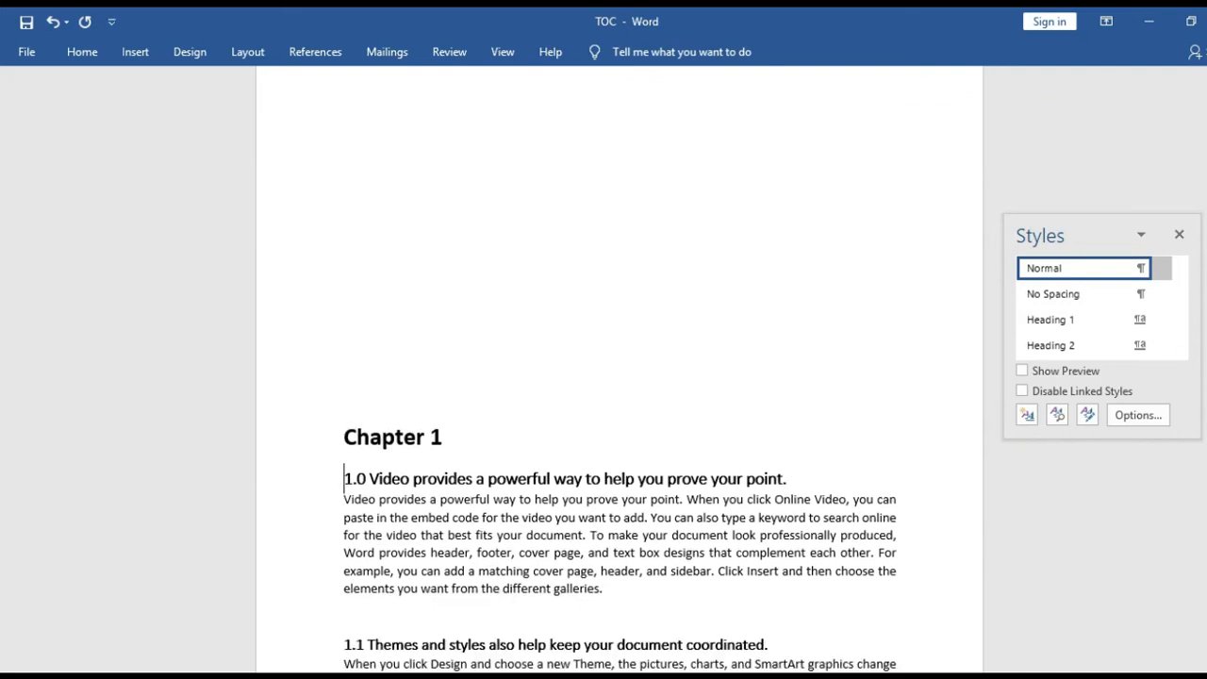
key(BackSpace)
key(BackSpace)
key(BackSpace)
key(BackSpace)
key(BackSpace)
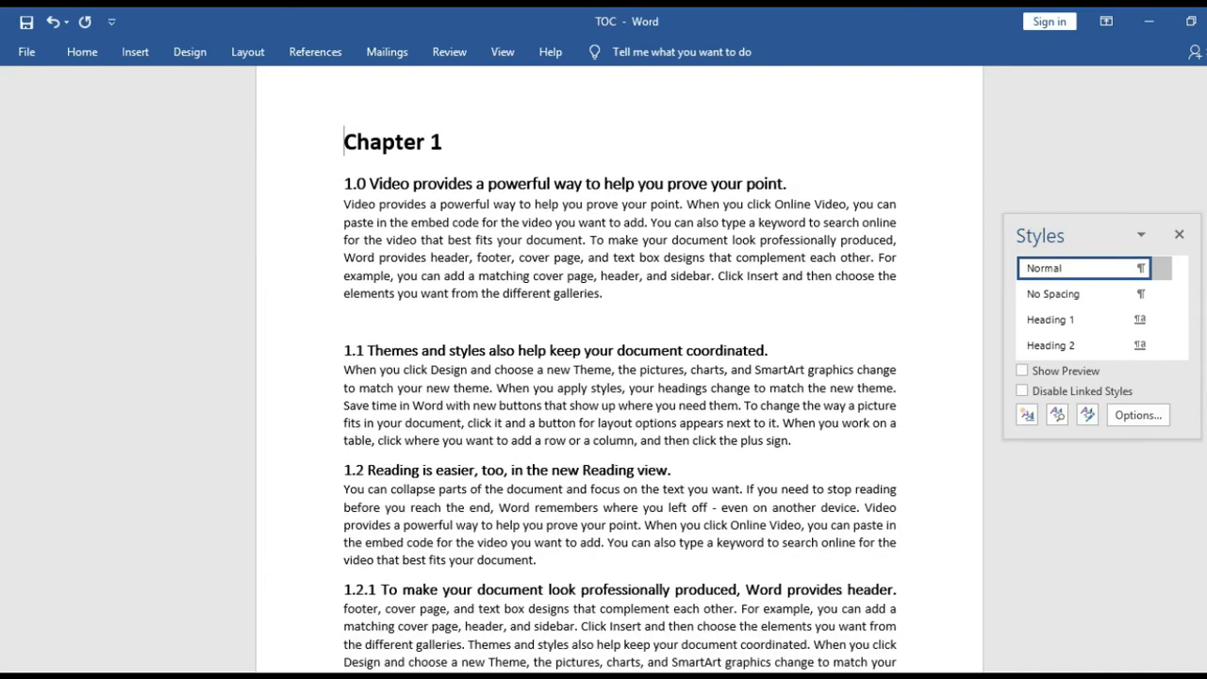
scroll(3, 273, up, 5)
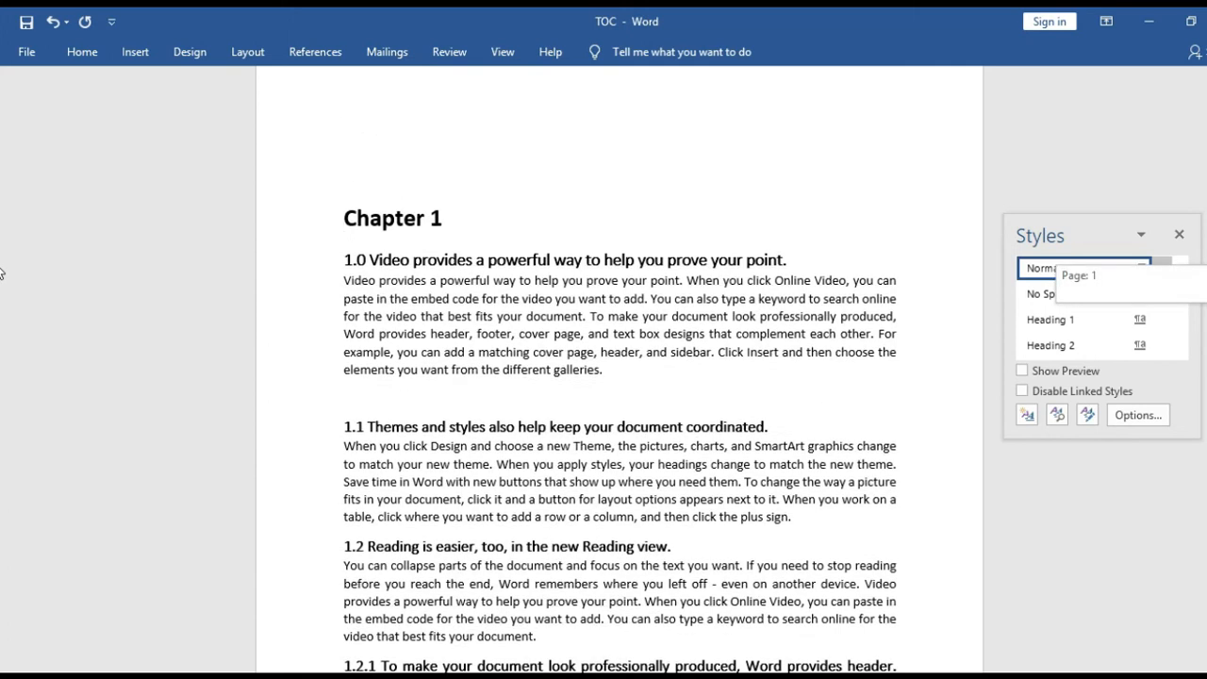
key(BackSpace)
key(BackSpace)
key(BackSpace)
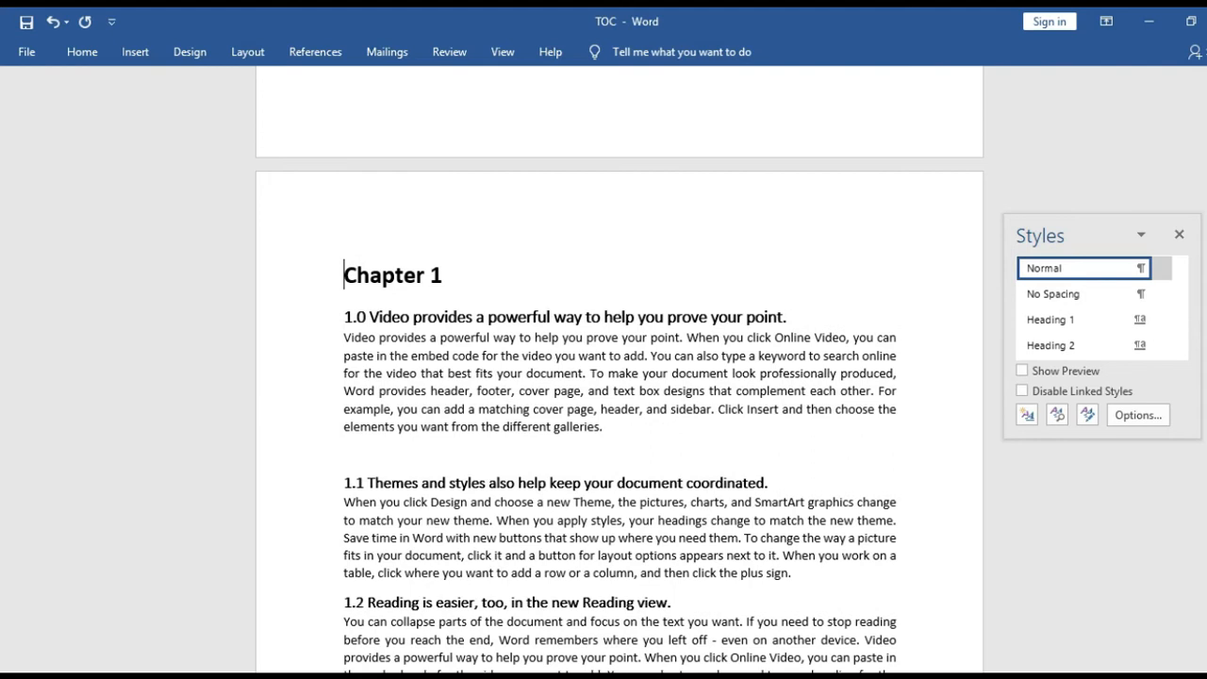
key(ctrl+e)
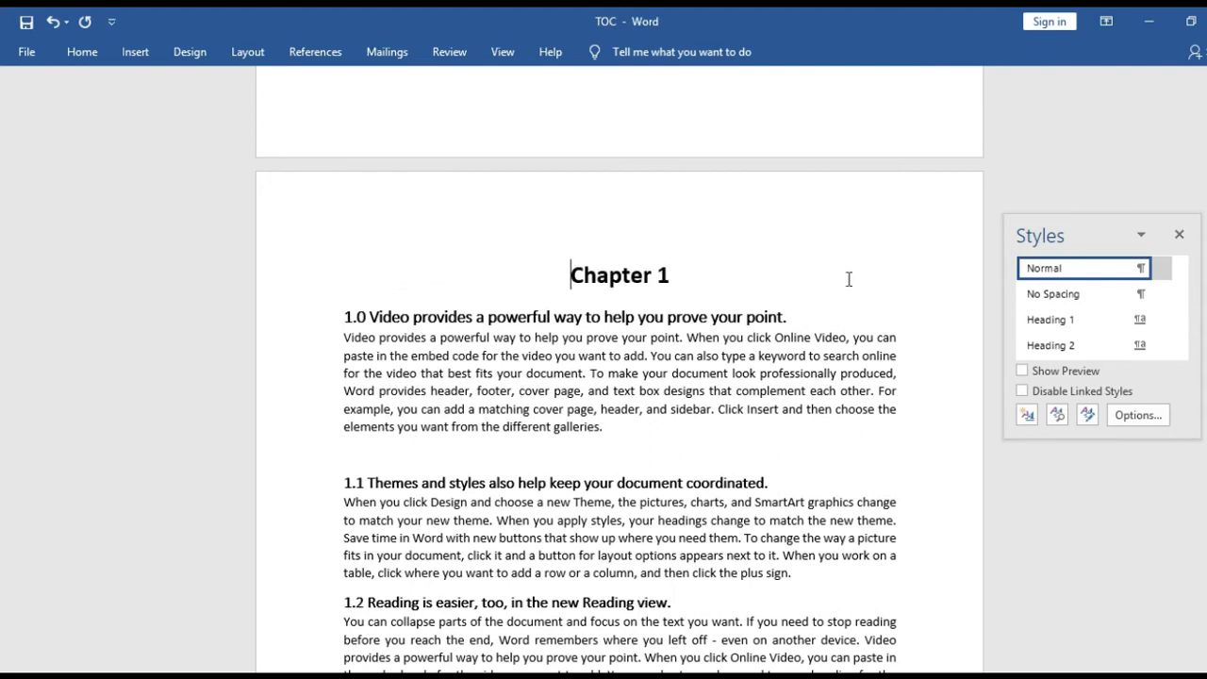
key(ctrl+l)
key(BackSpace)
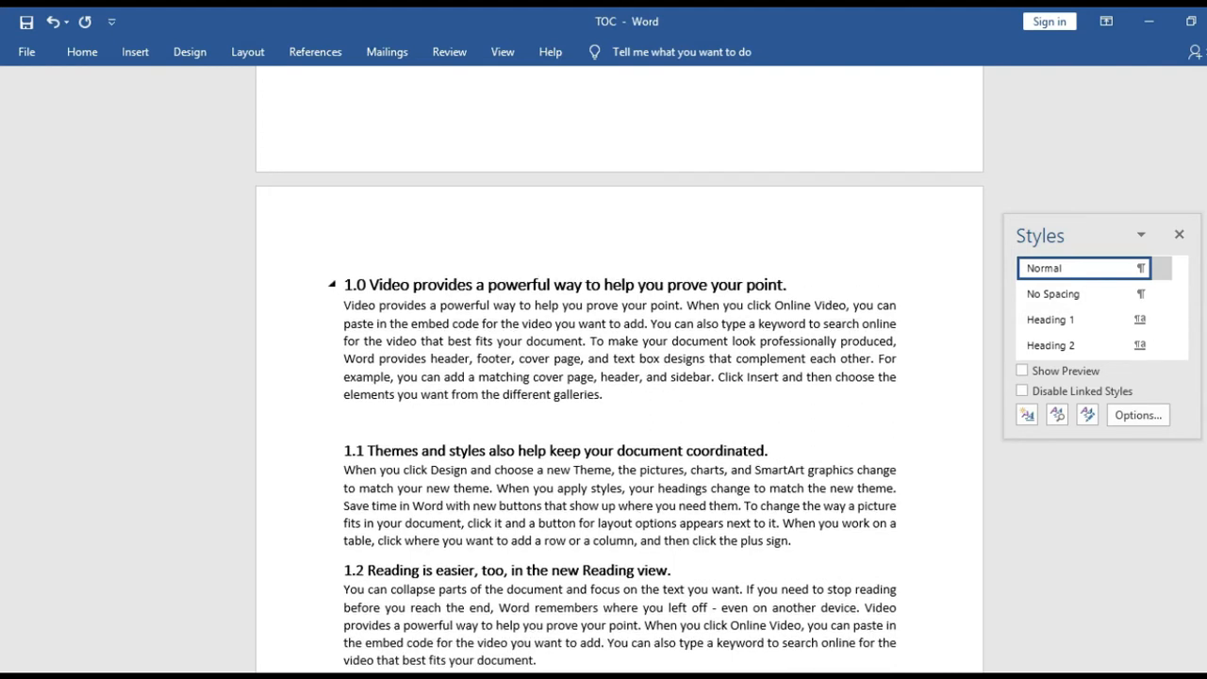
key(ctrl+z)
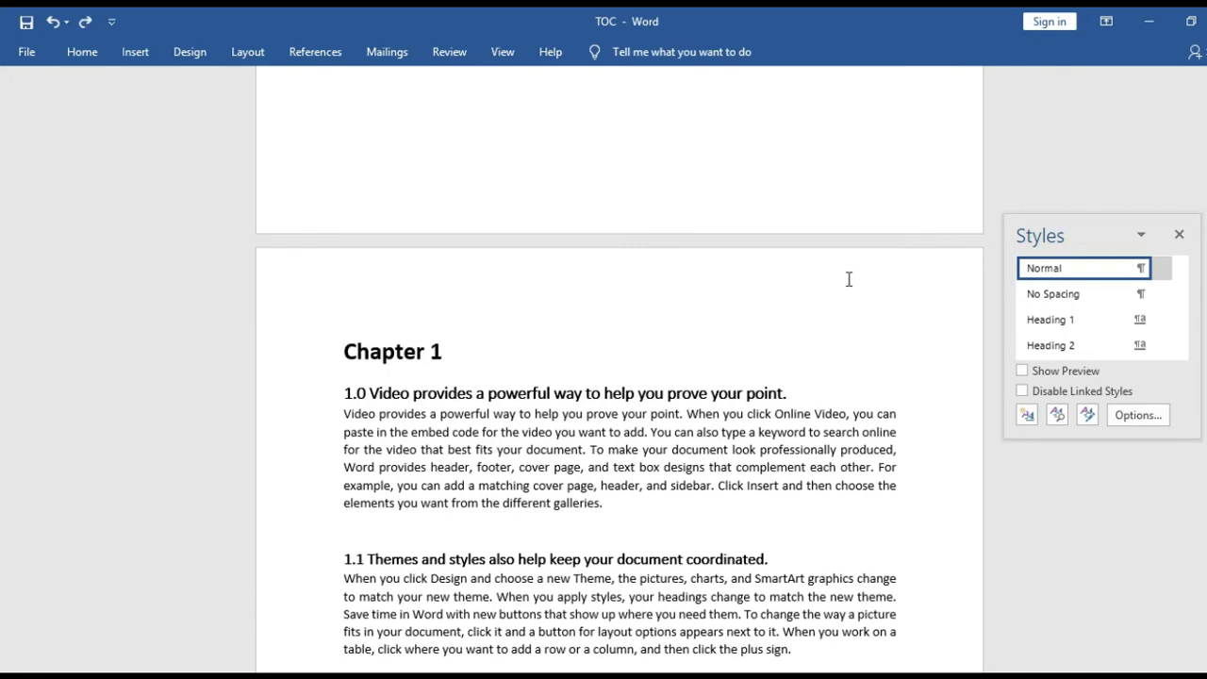
key(ctrl+z)
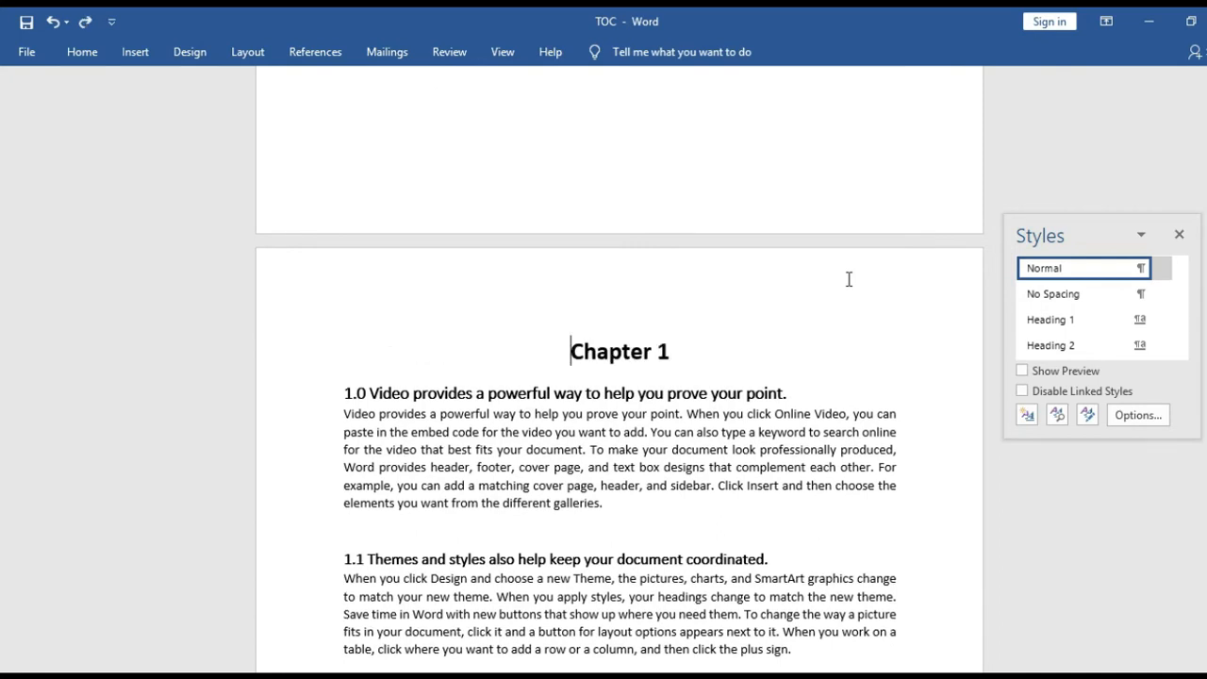
Step: Review the formatted table of contents and compare its entries and page numbers with the chapter pages
mouse_move(2, 362)
mouse_down()
mouse_move(4, 383)
mouse_move(4, 346)
mouse_move(2, 424)
mouse_move(2, 353)
mouse_up()
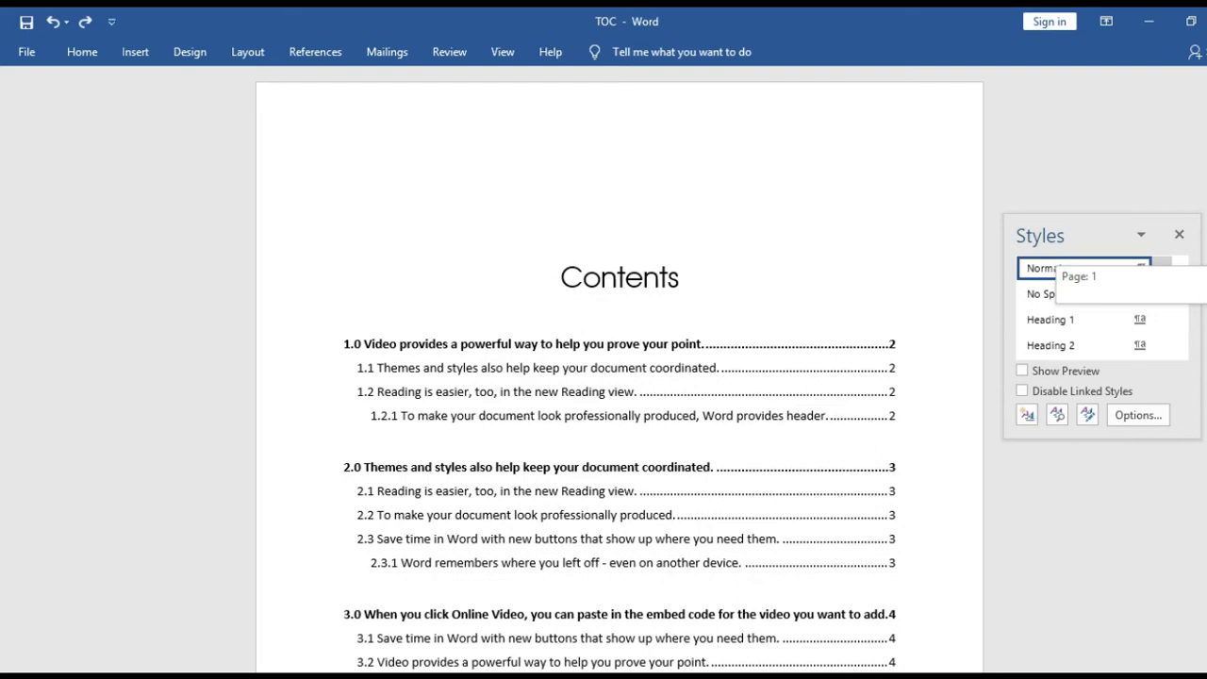
drag(1205, 189, 1205, 215)
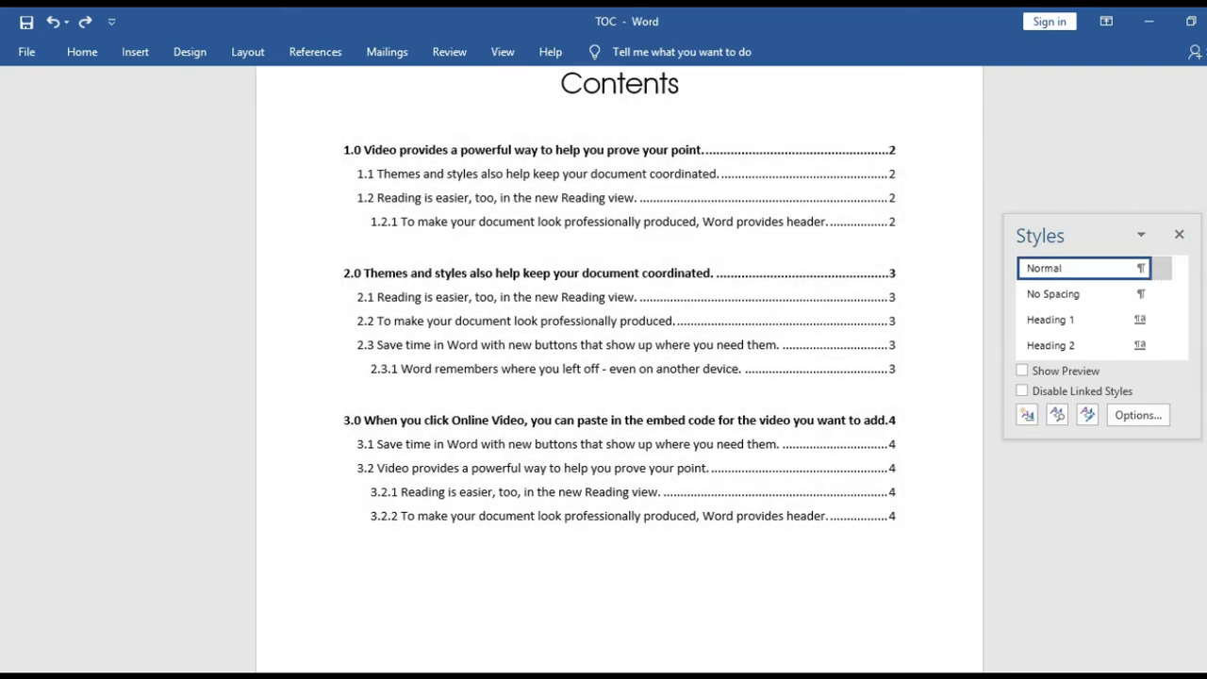
drag(0, 188, 3, 319)
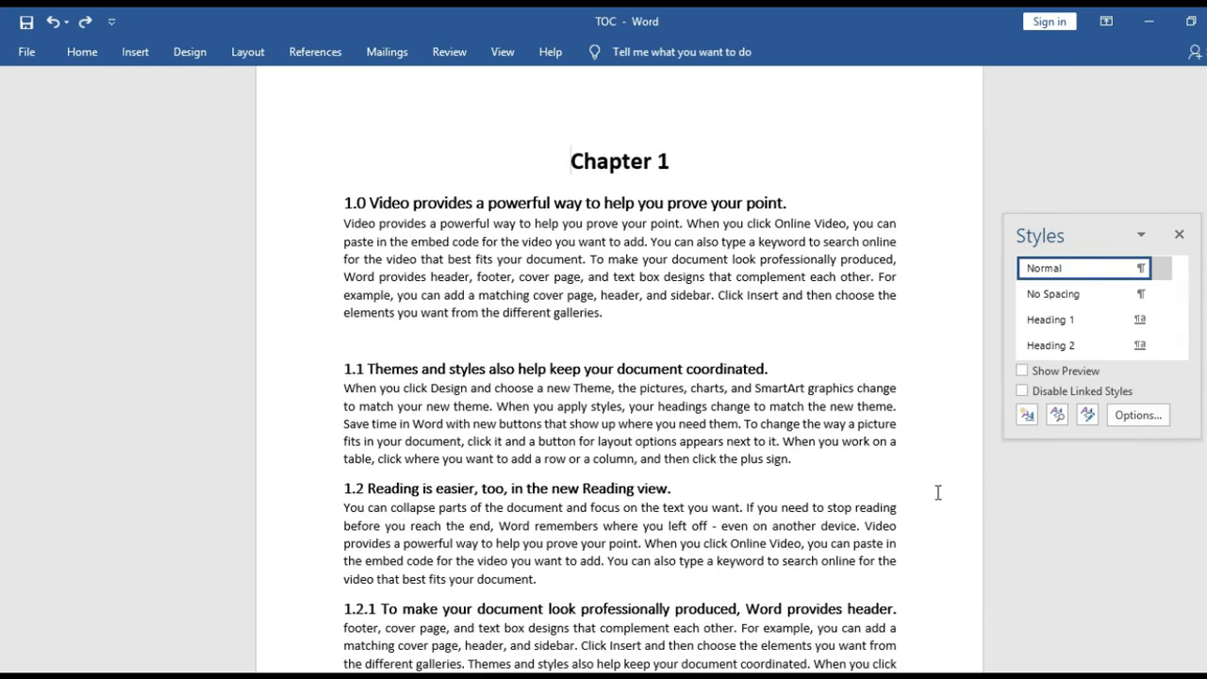
drag(3, 319, 3, 584)
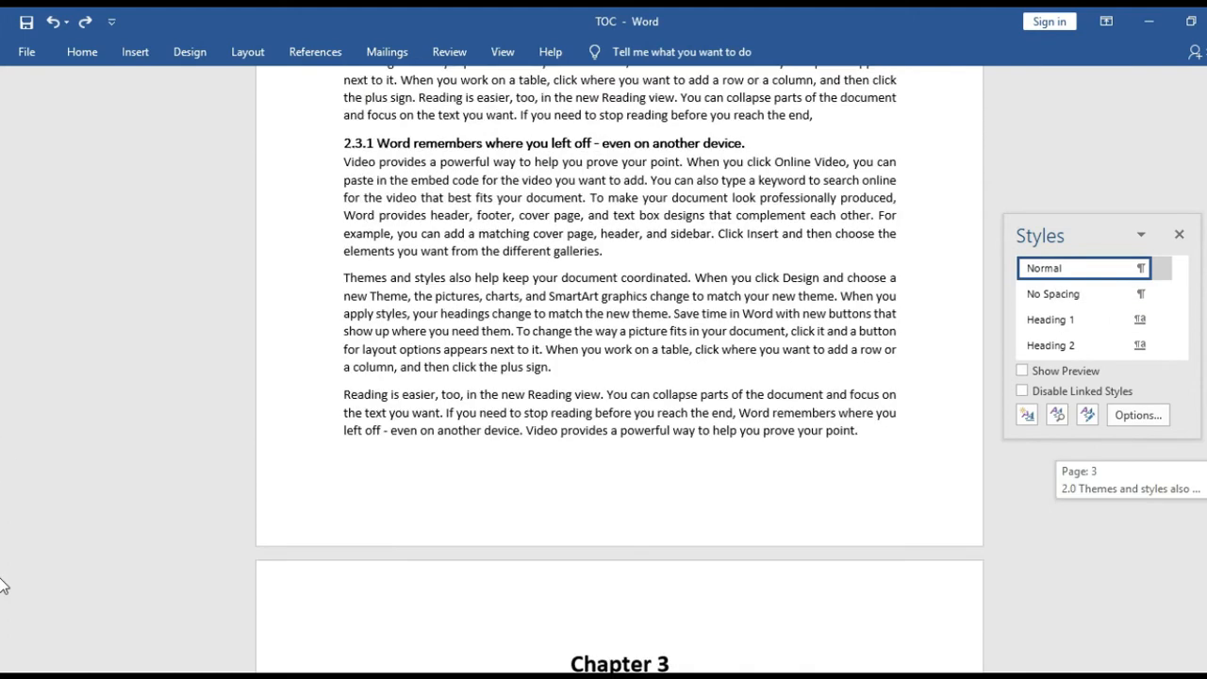
drag(1, 472, 1, 192)
drag(1206, 192, 1206, 205)
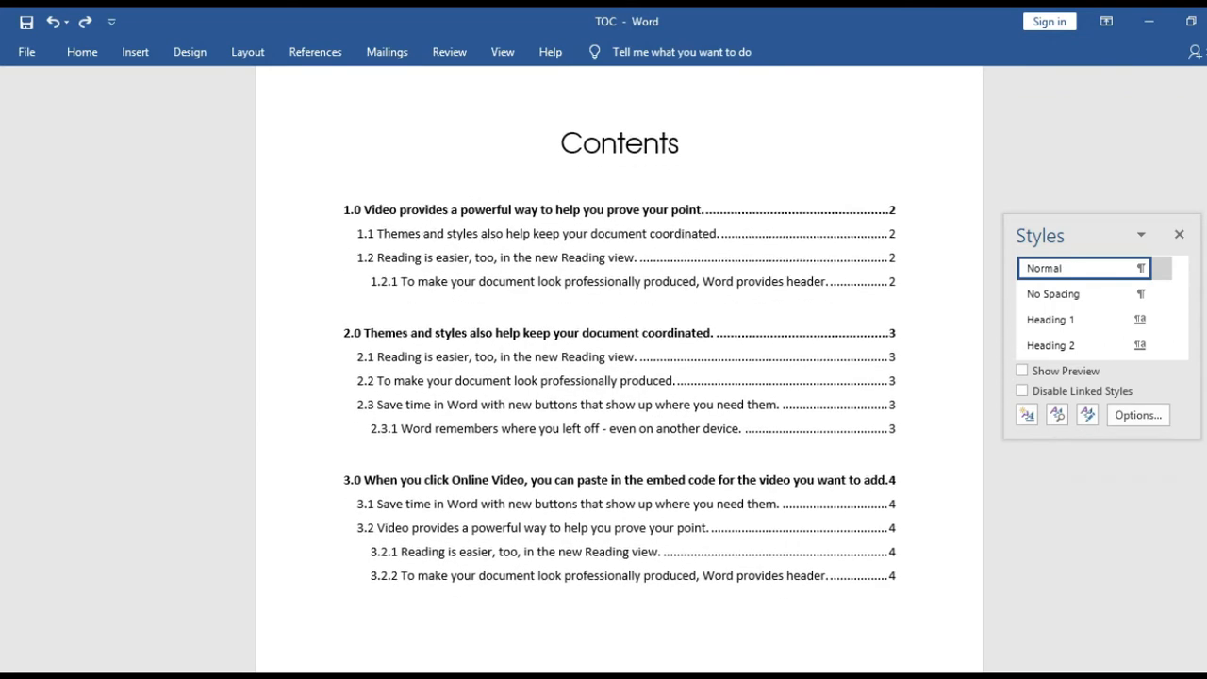
Step: Try the Automatic Table 2 layout for the table of contents and undo the replacement
click(429, 136)
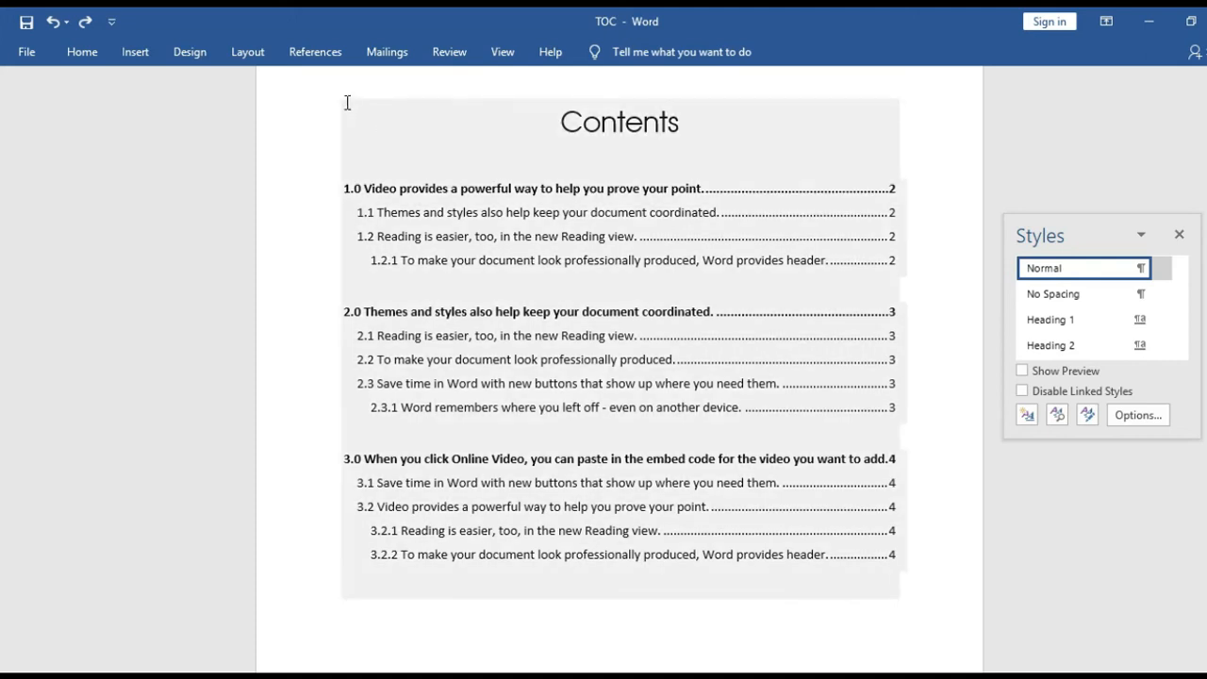
click(558, 105)
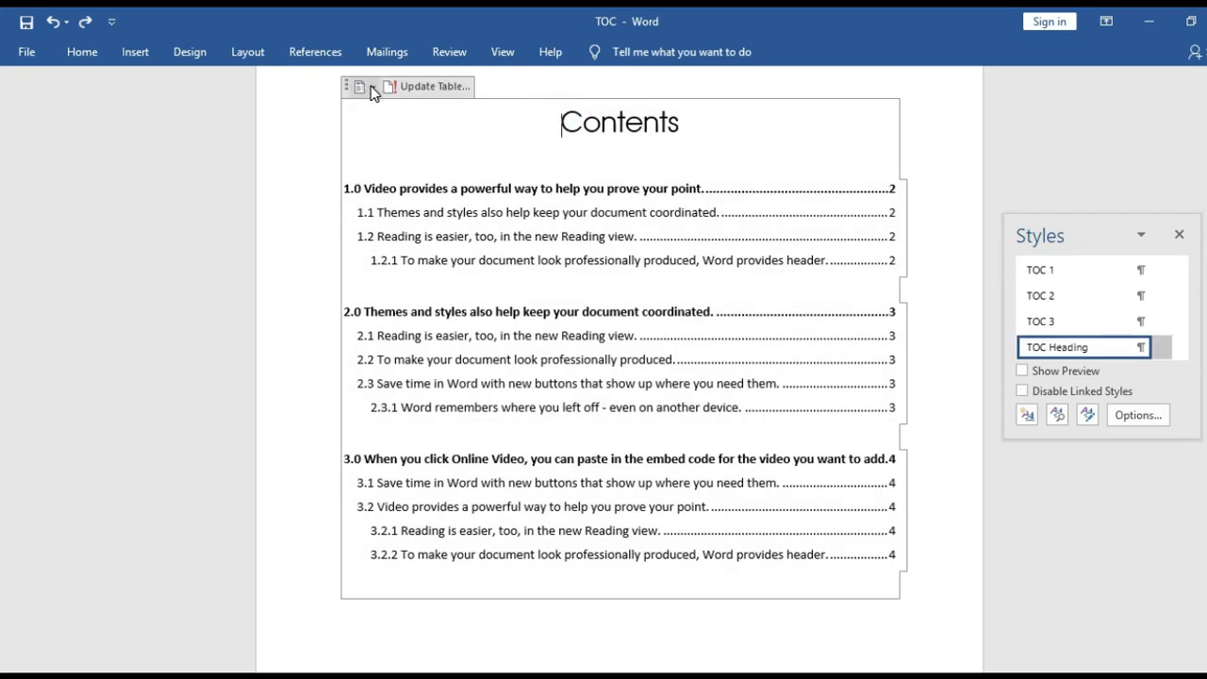
click(372, 86)
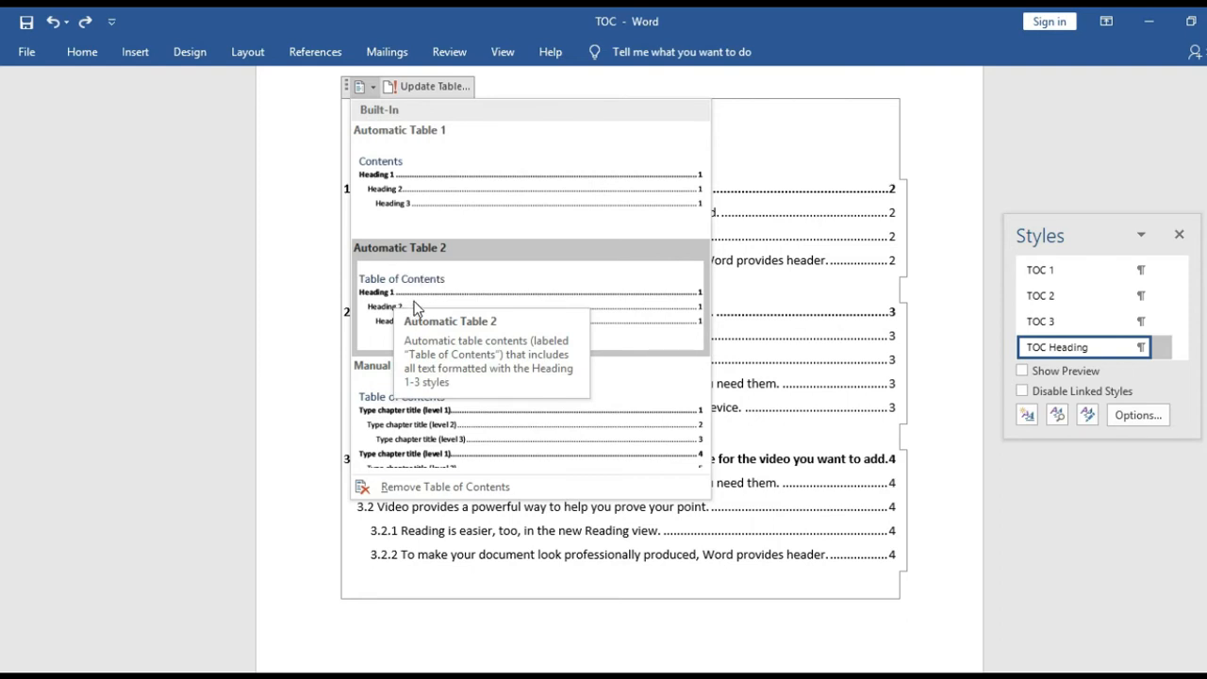
click(434, 294)
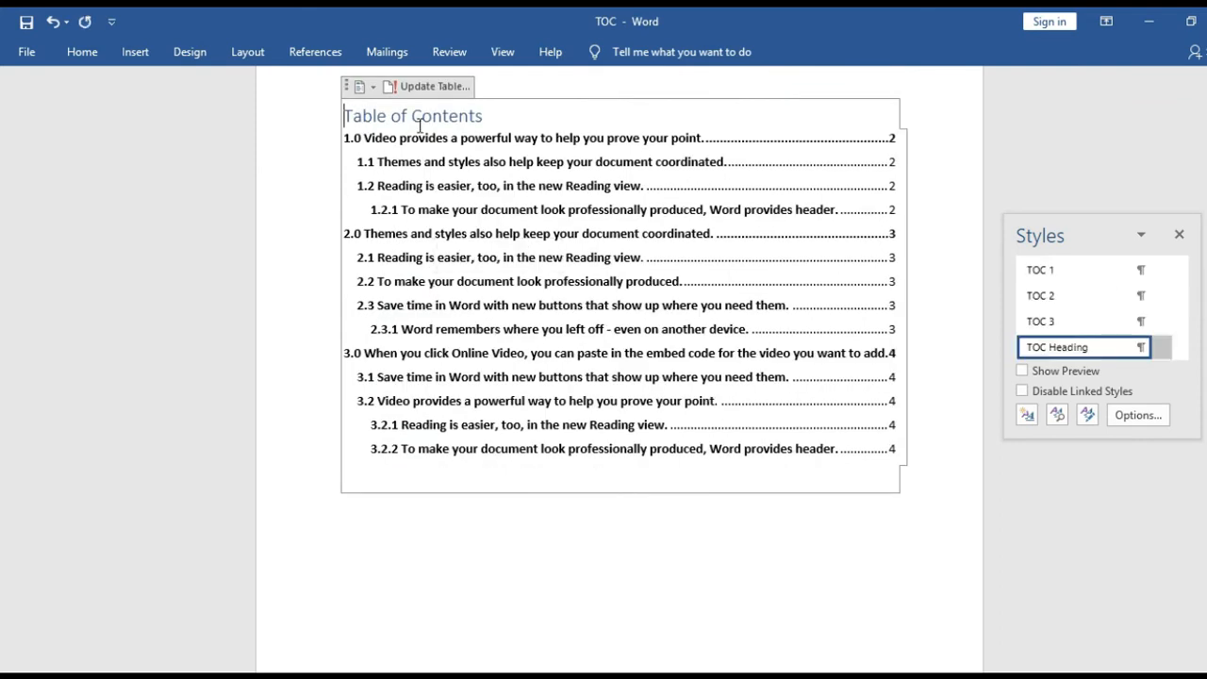
key(ctrl+z)
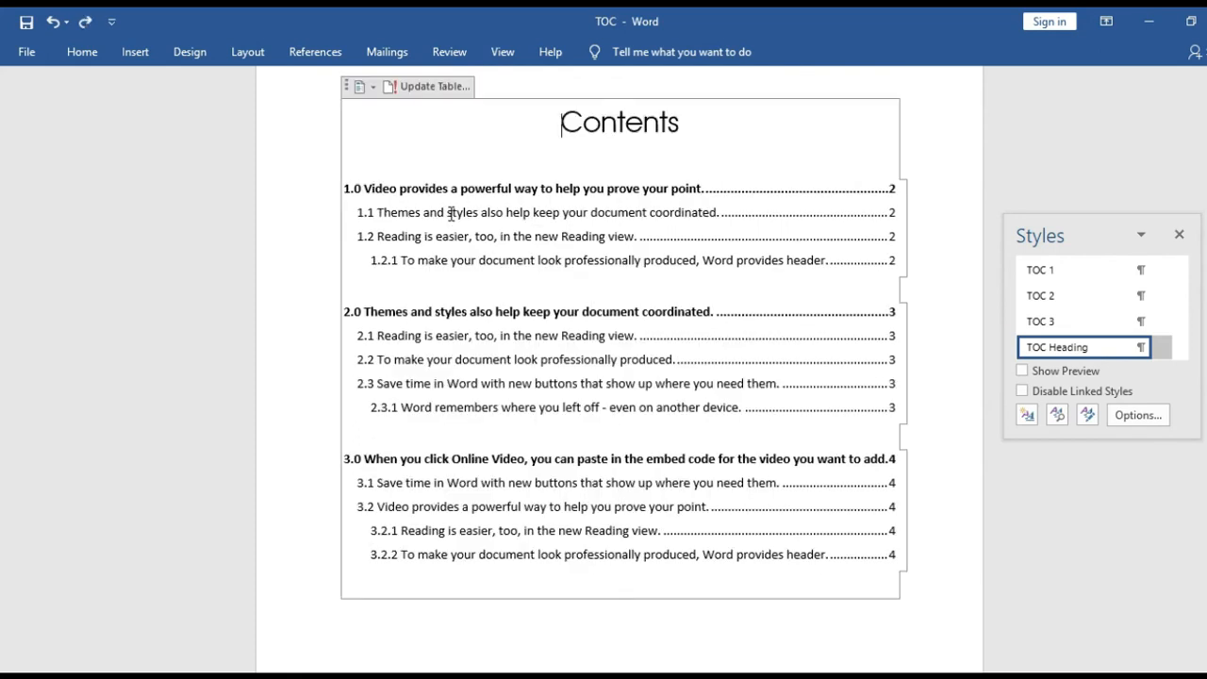
Step: Replace the table of contents with the Manual Table layout and select its first level 1 chapter title placeholder
click(372, 86)
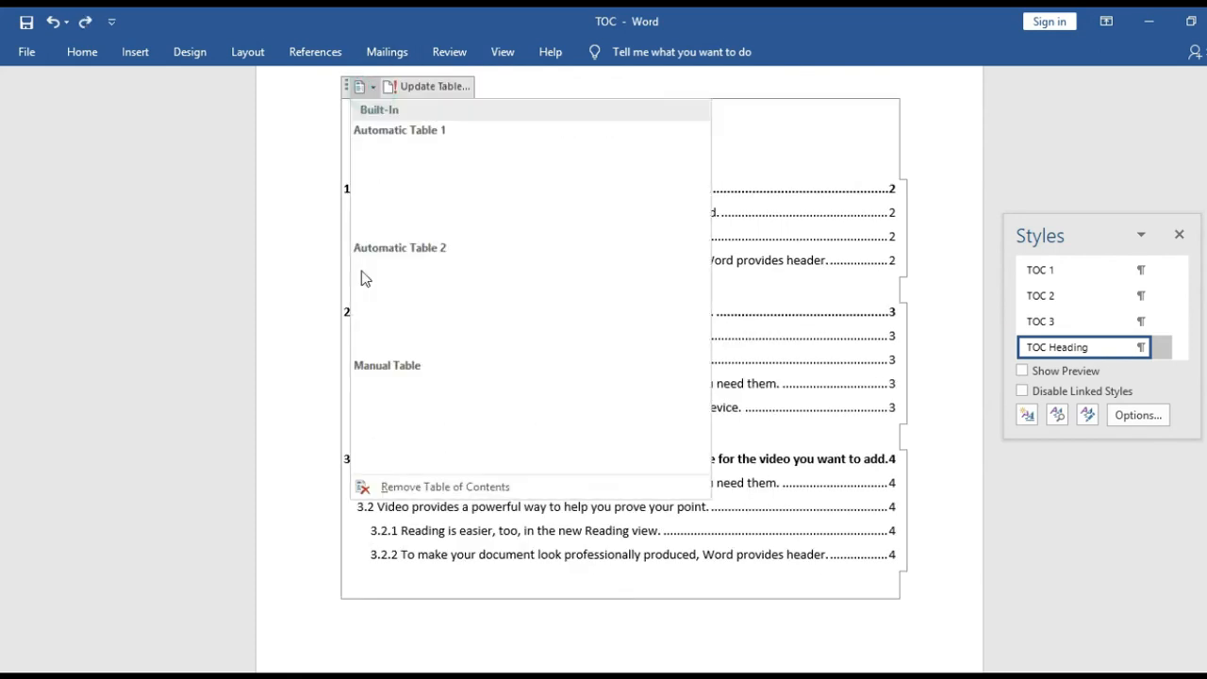
click(400, 411)
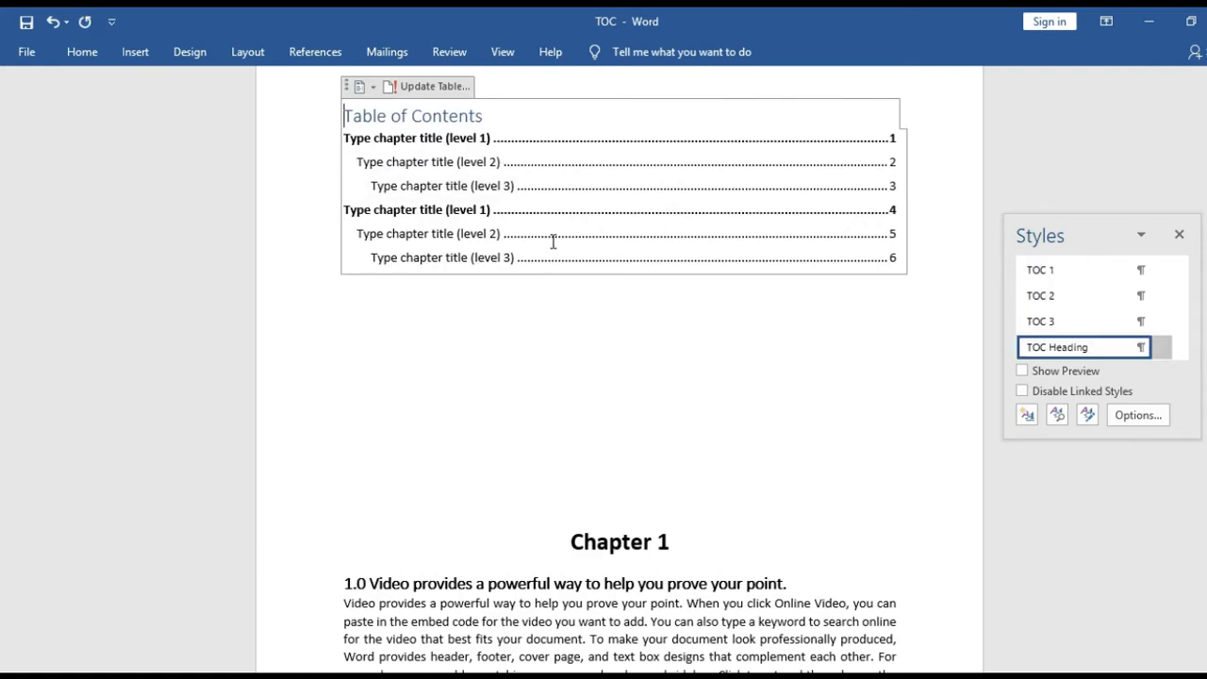
click(905, 257)
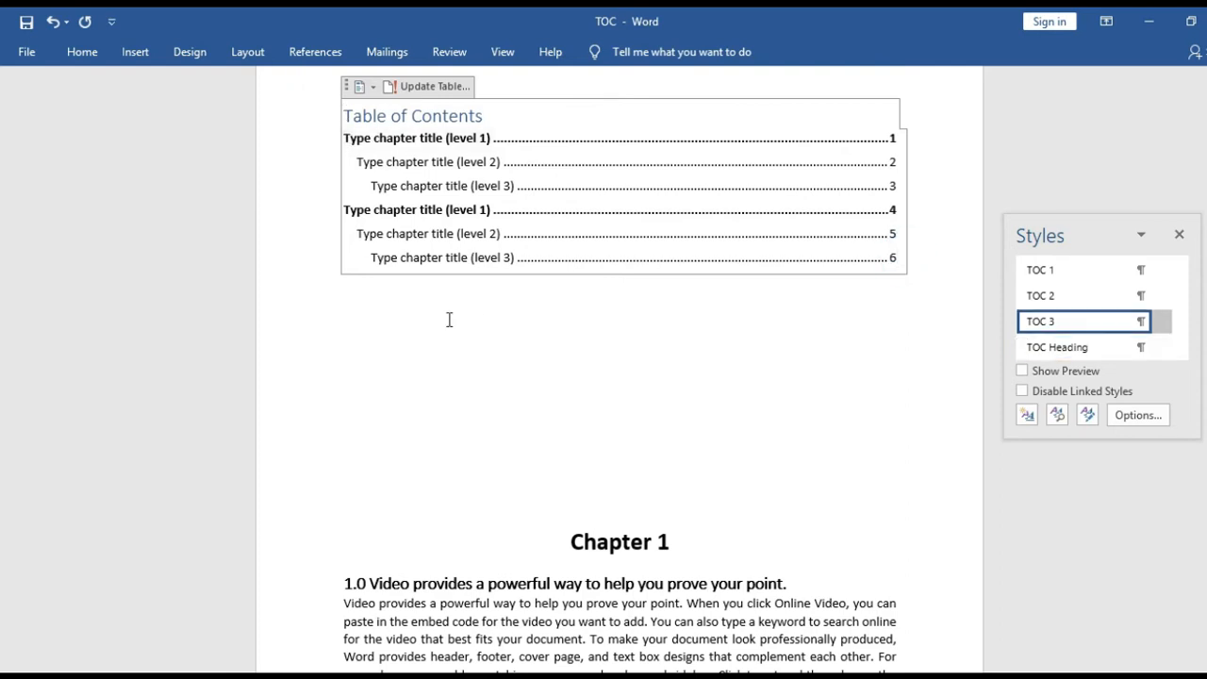
click(345, 139)
drag(396, 166, 718, 183)
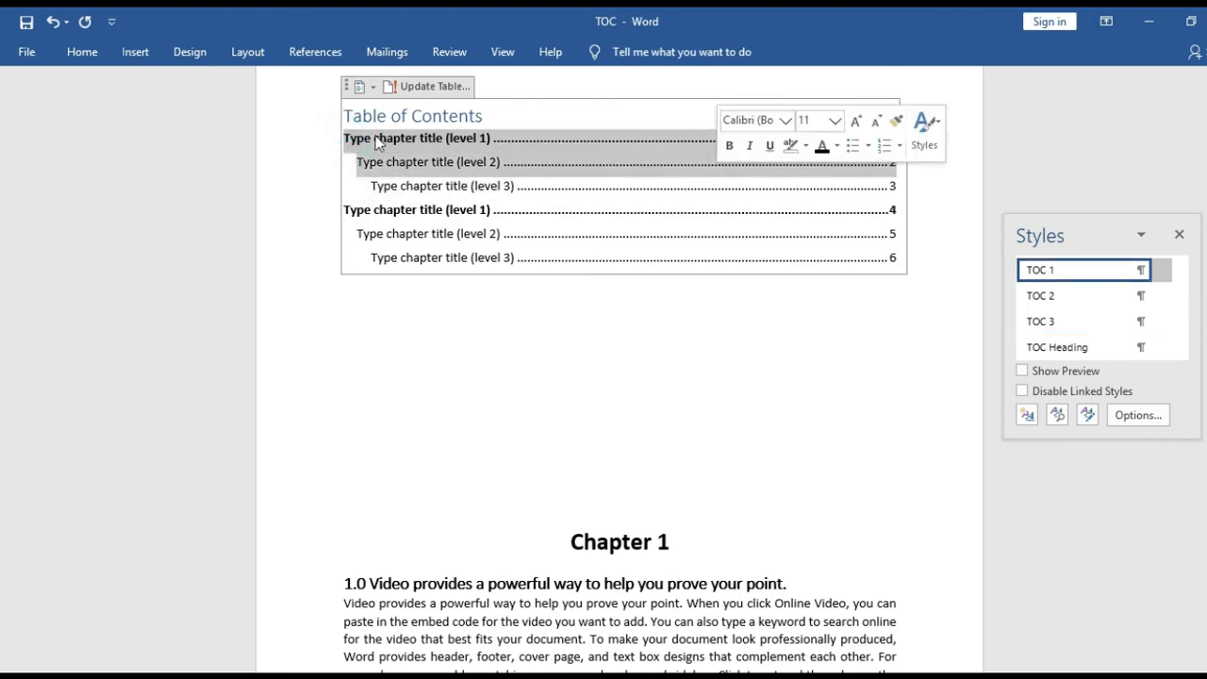
click(346, 138)
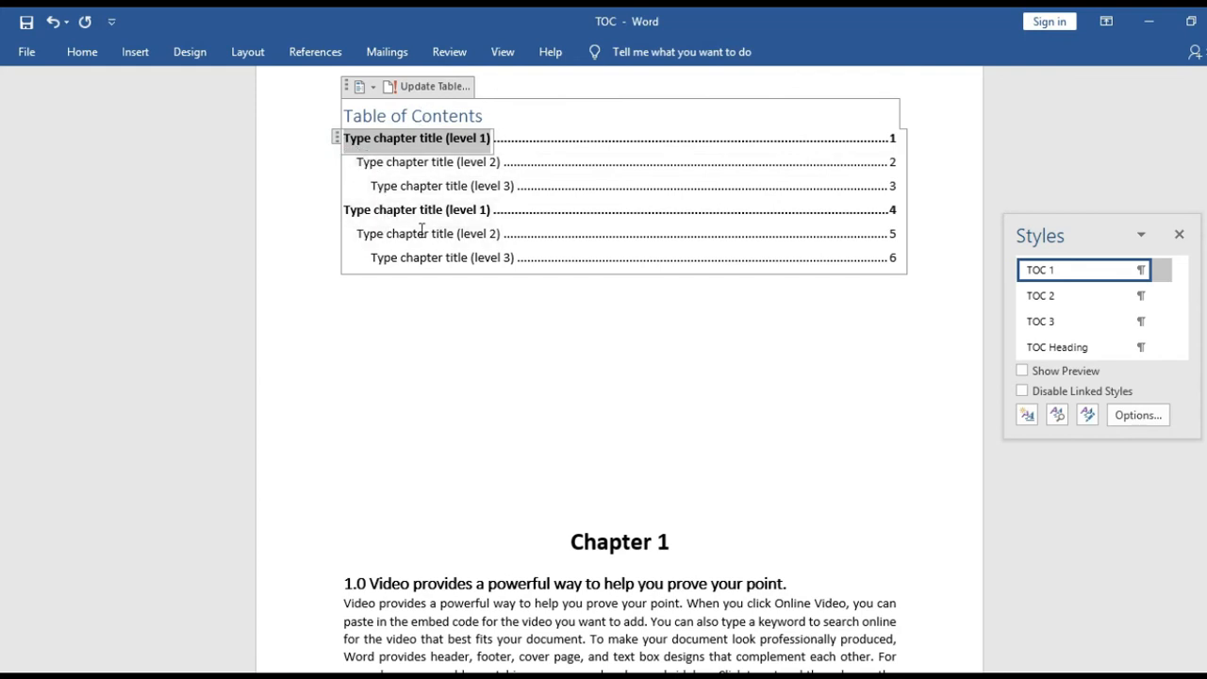
Step: Copy the first level 1 to level 3 placeholder entries and paste them twice below the first level 3 entry
click(357, 170)
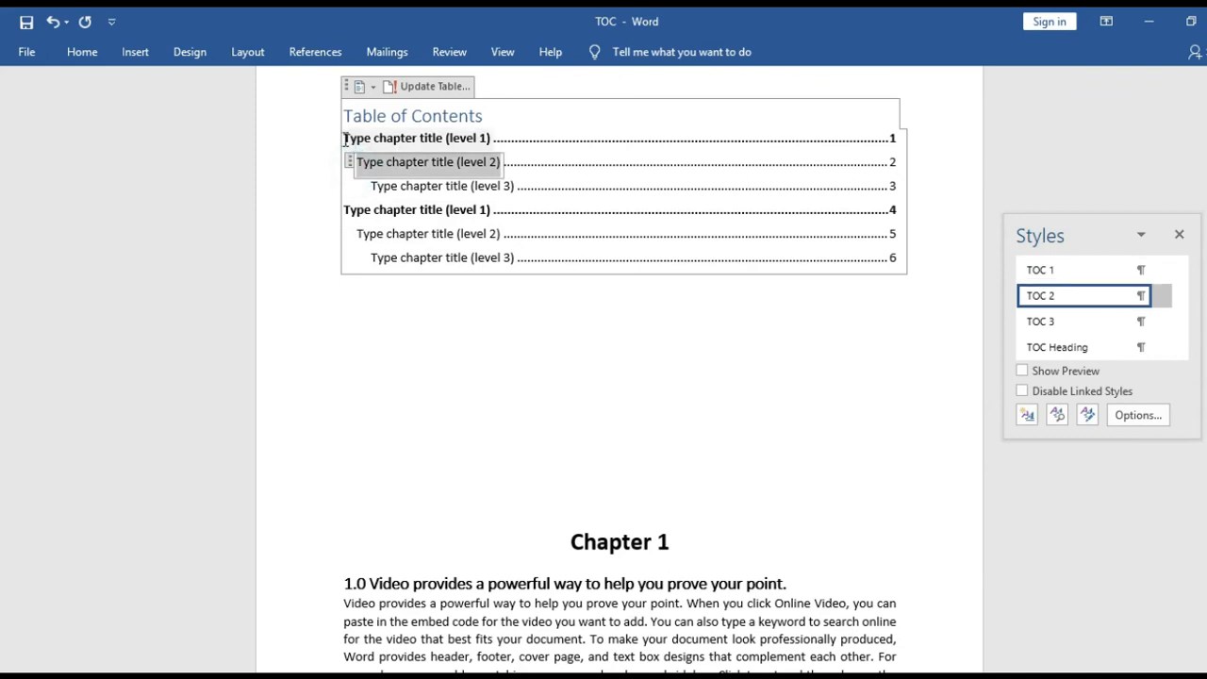
drag(345, 137, 668, 201)
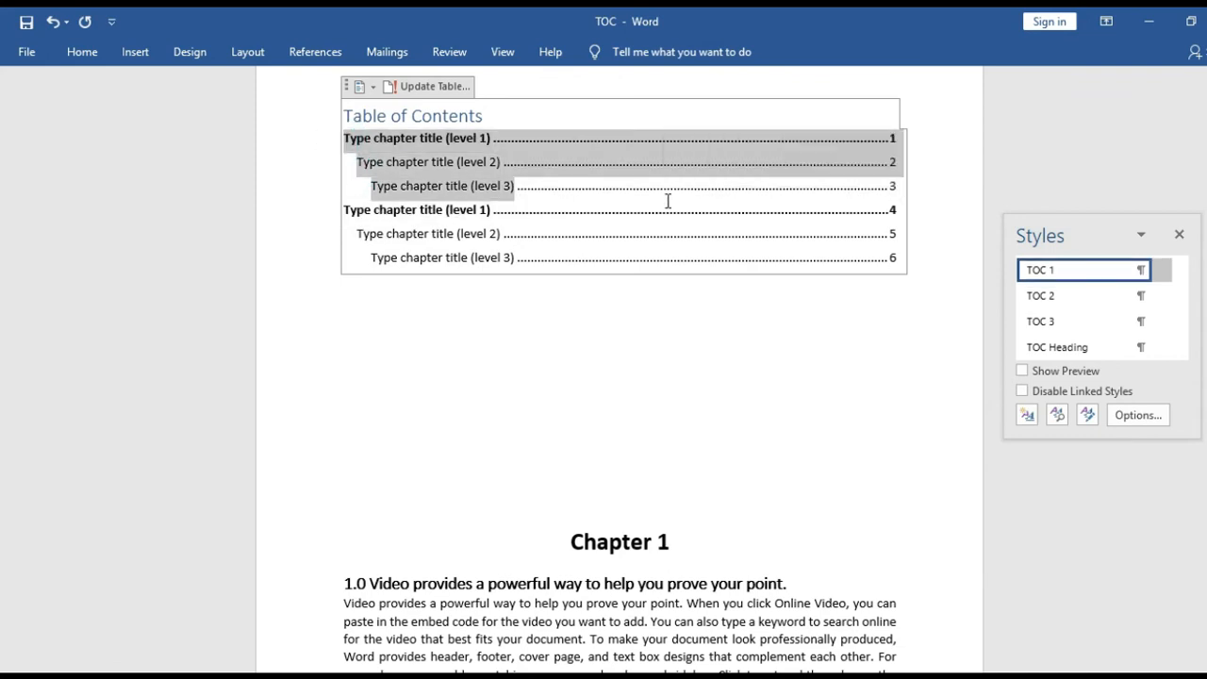
key(shift+Right)
key(shift+Right)
key(shift+Right)
key(ctrl+c)
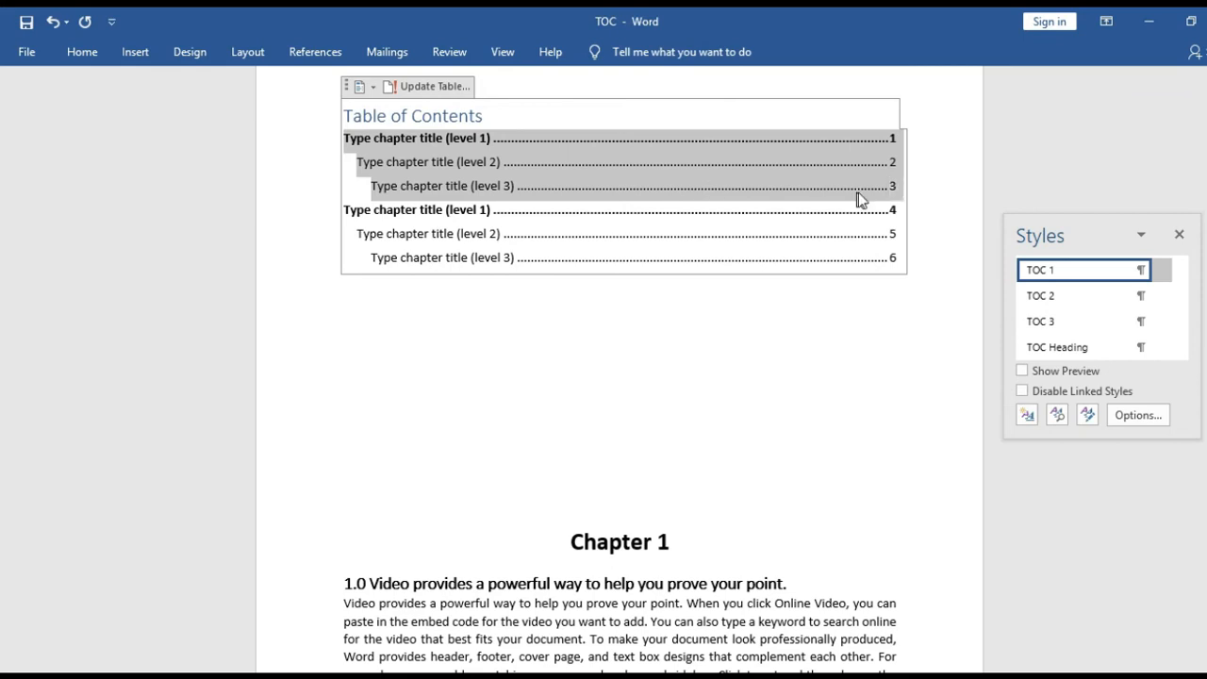
click(903, 187)
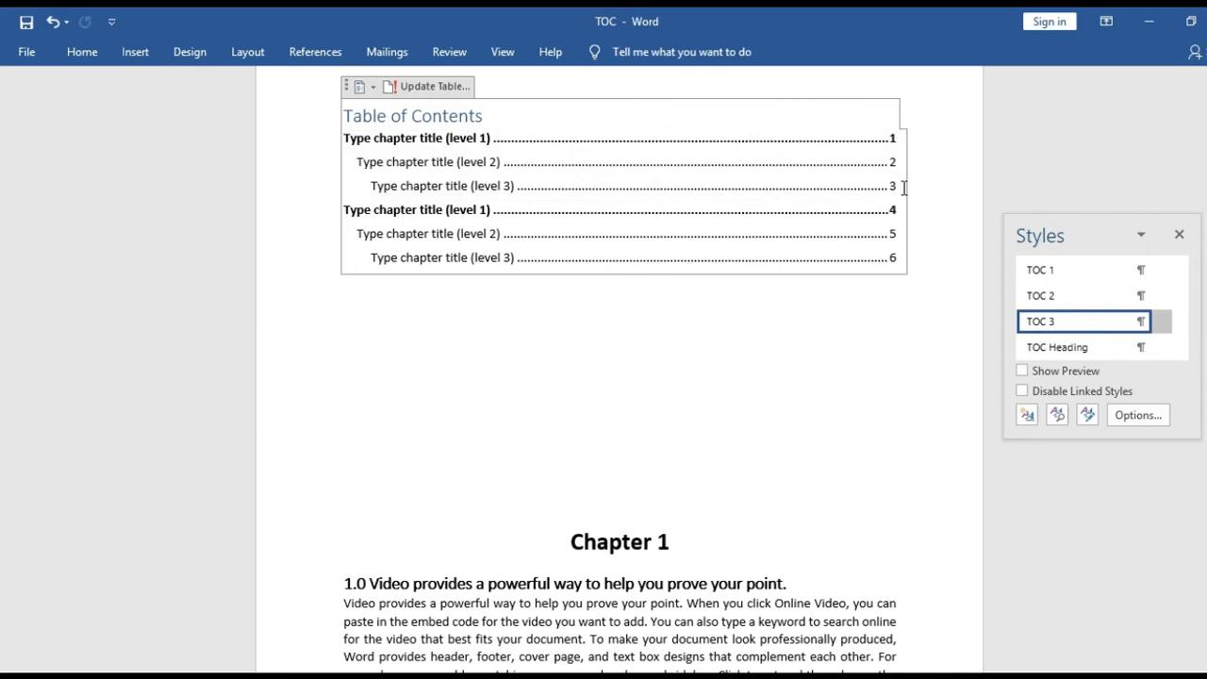
key(Return)
key(ctrl+v)
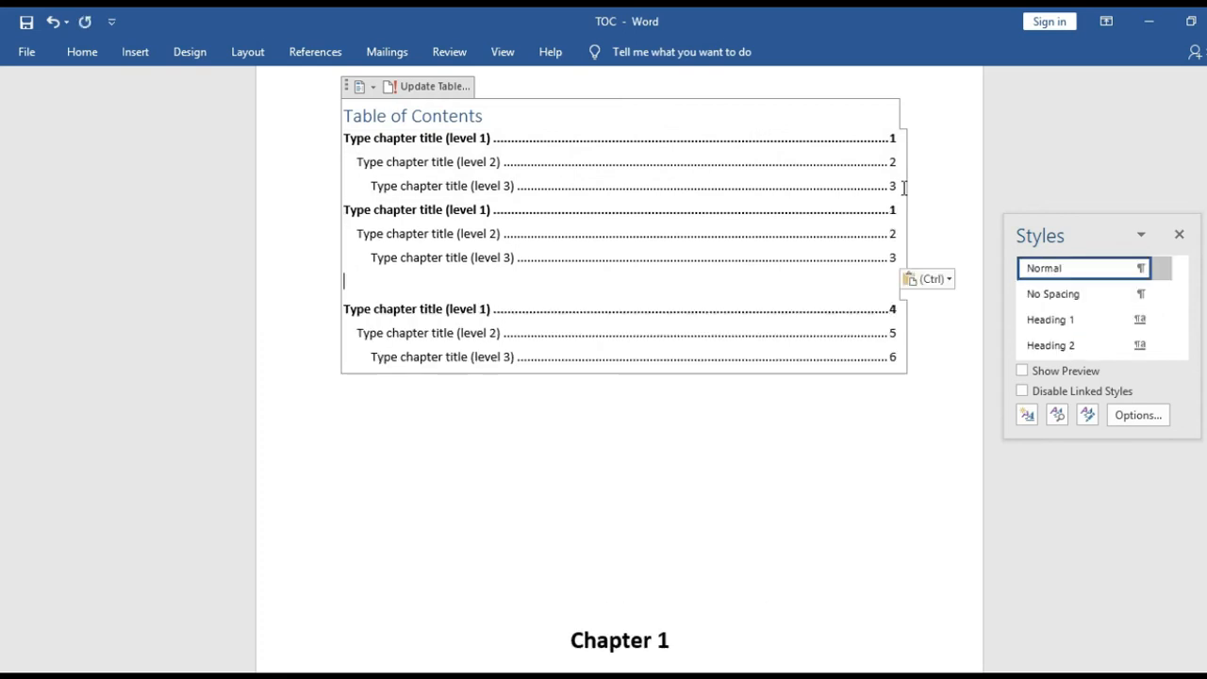
key(ctrl+v)
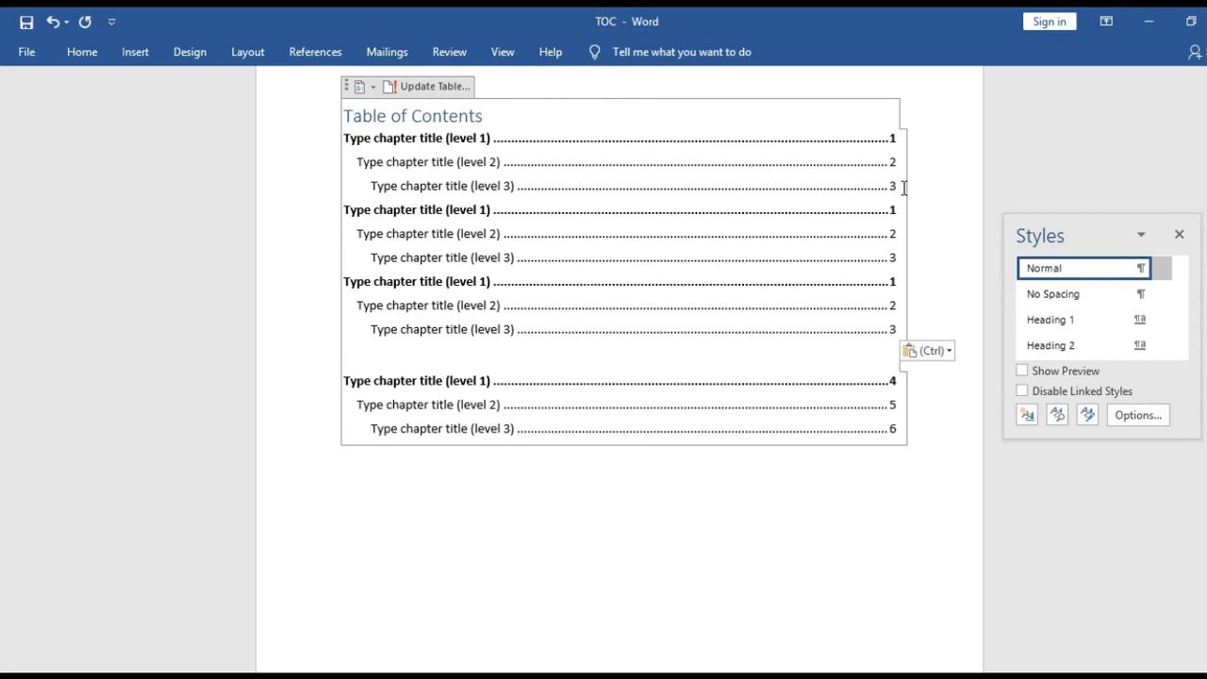
Step: Look through the built-in table of contents layouts without applying one
mouse_move(1206, 177)
mouse_down()
mouse_move(1206, 382)
mouse_move(1206, 179)
mouse_up()
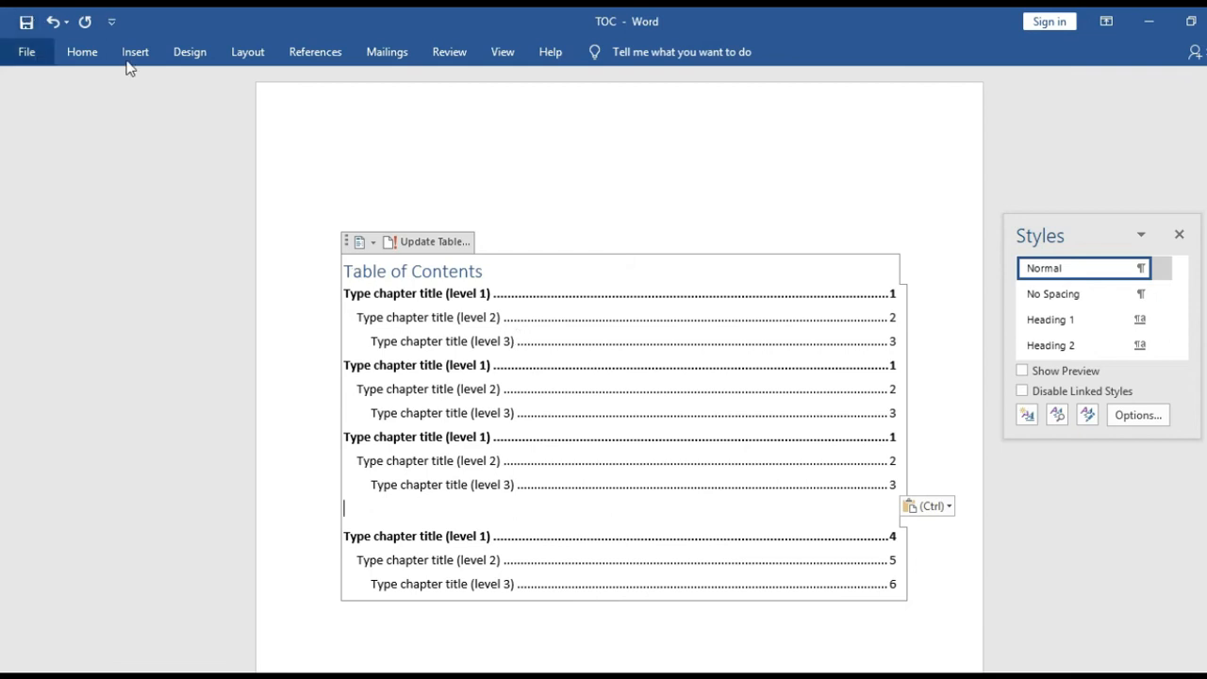
click(299, 59)
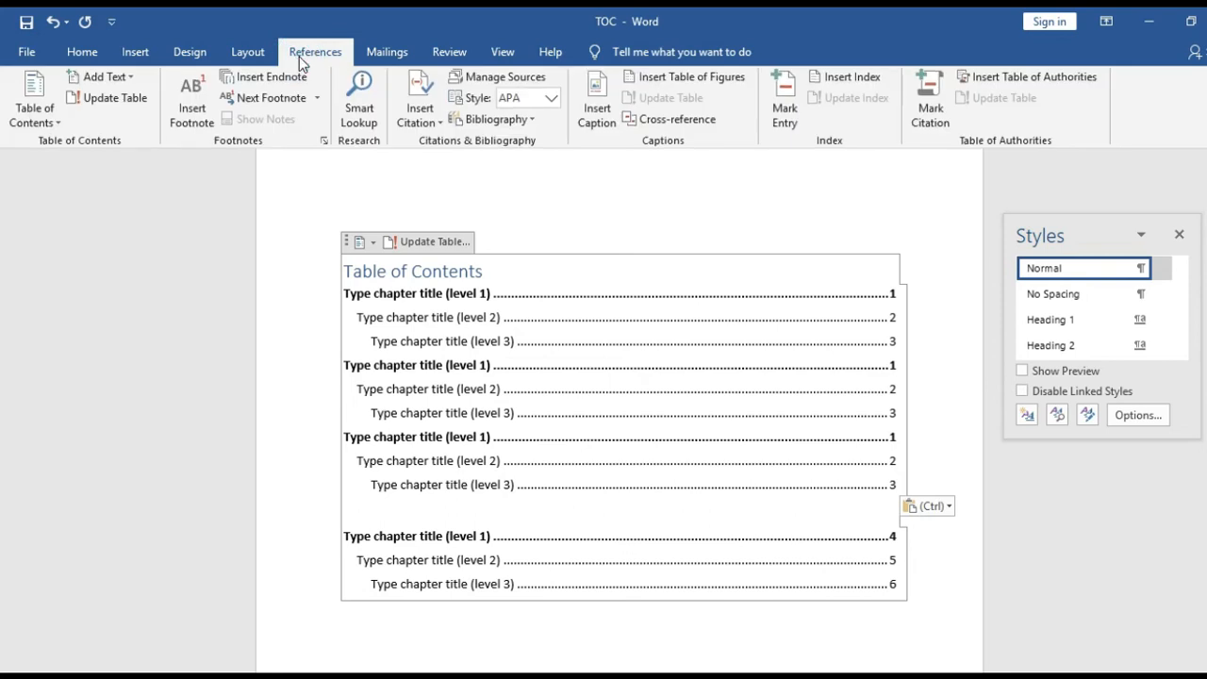
click(47, 123)
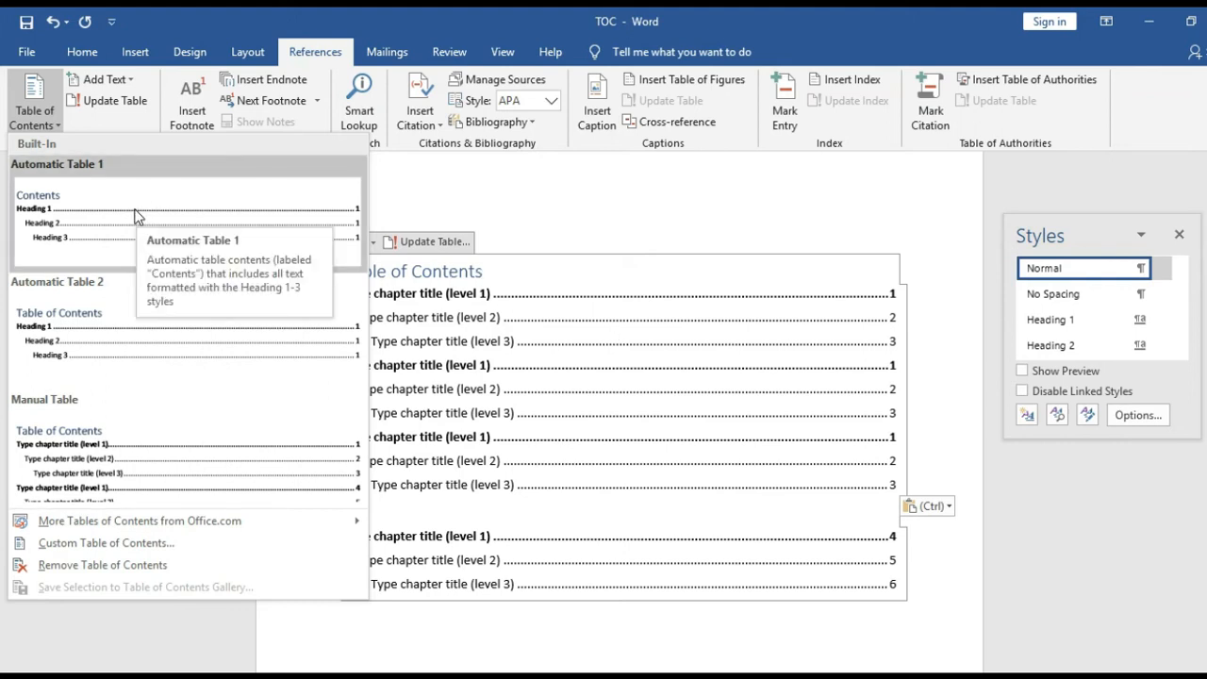
click(375, 243)
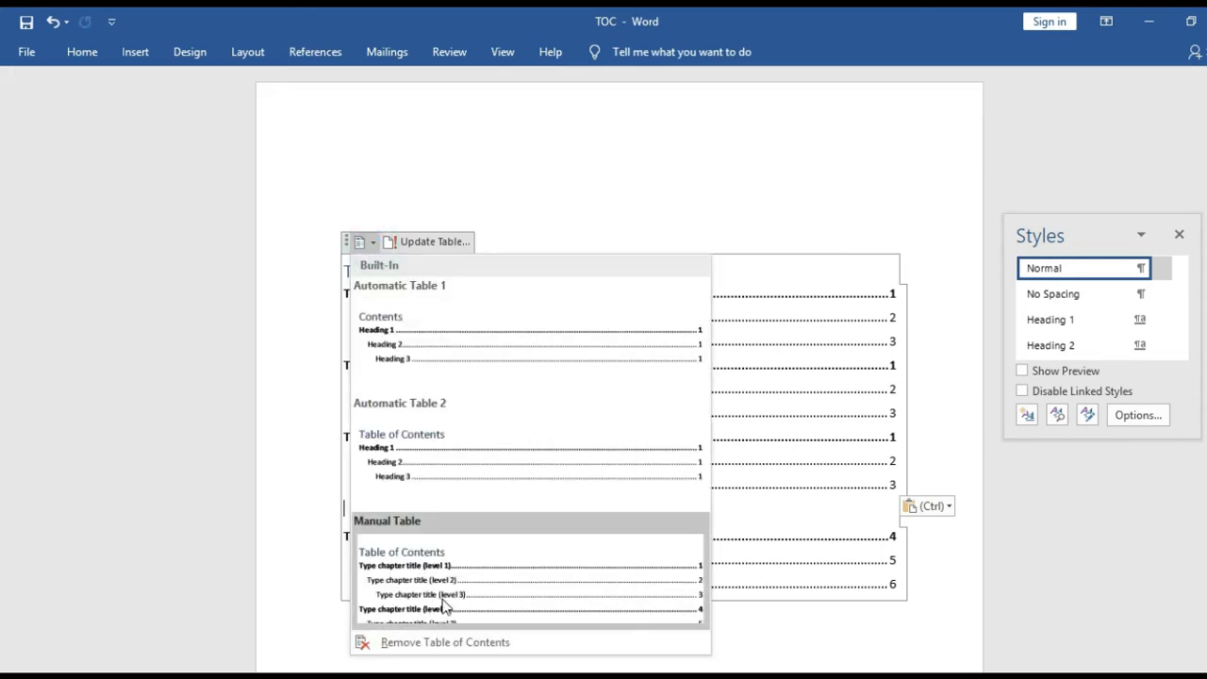
click(762, 216)
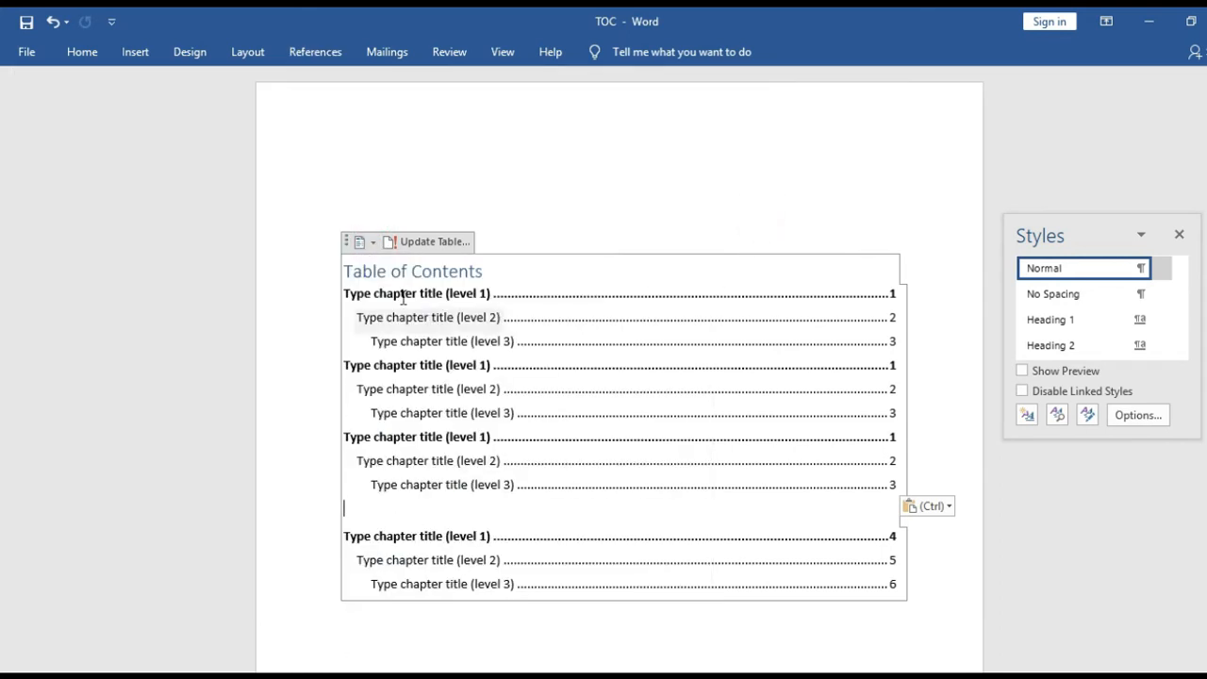
Step: Try centring the Table of Contents heading and undo the alignment
click(348, 271)
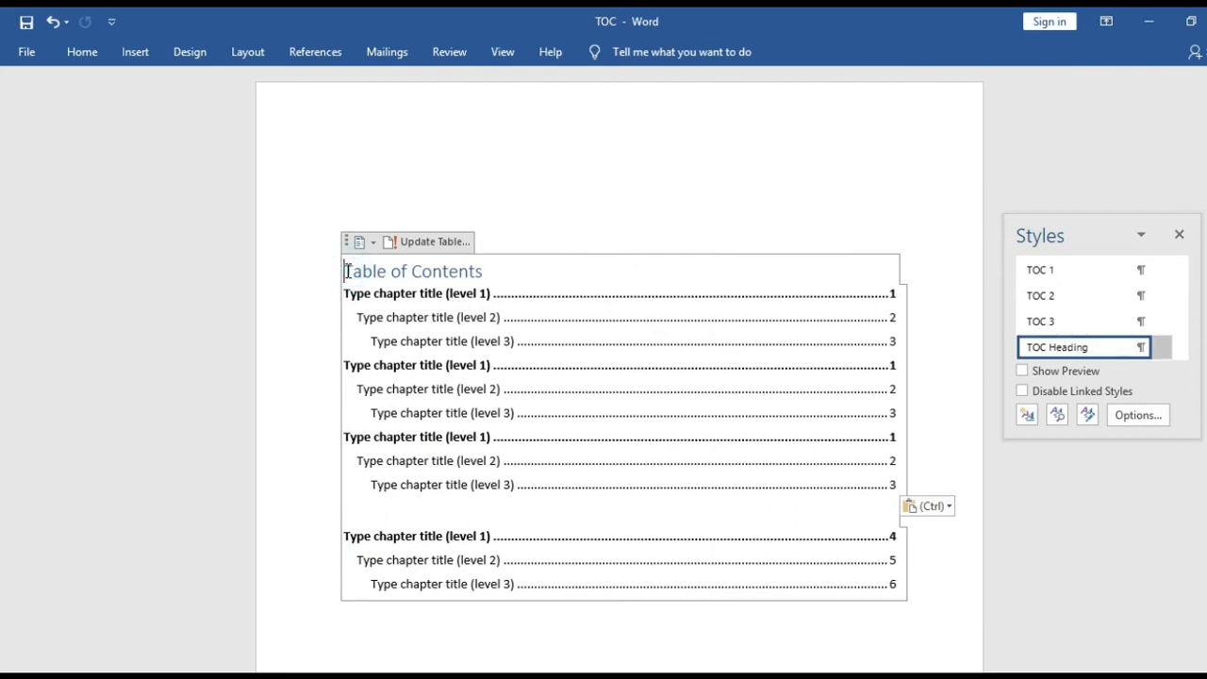
key(ctrl+e)
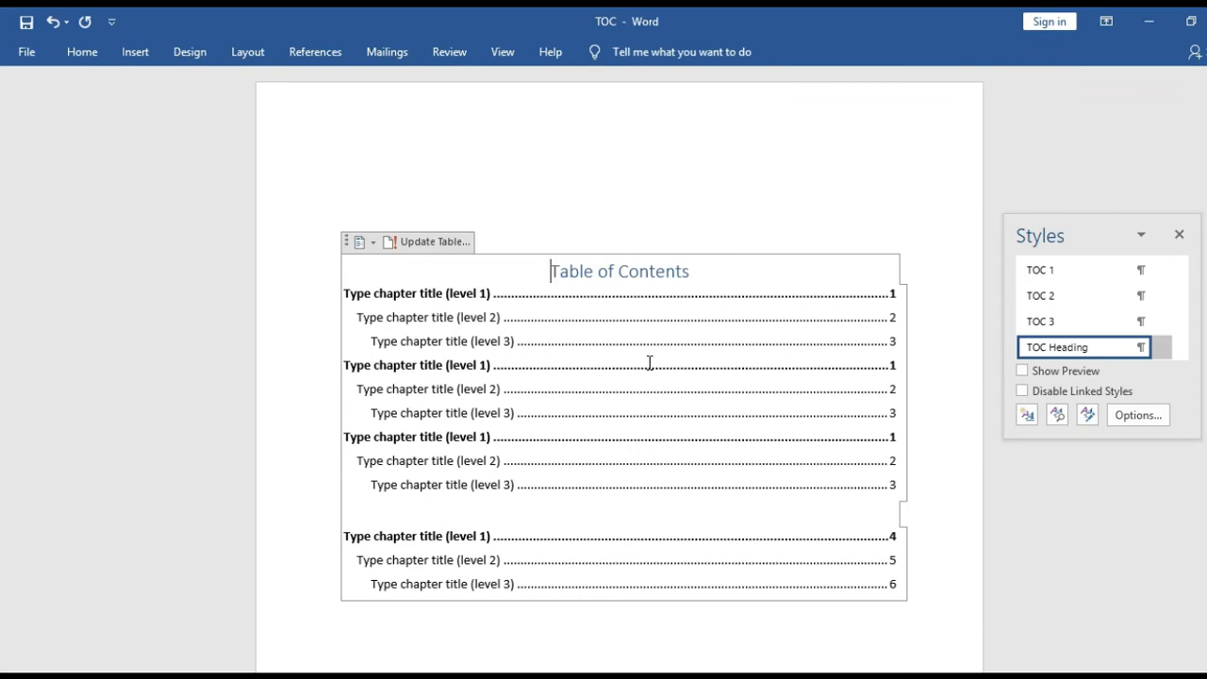
key(ctrl+z)
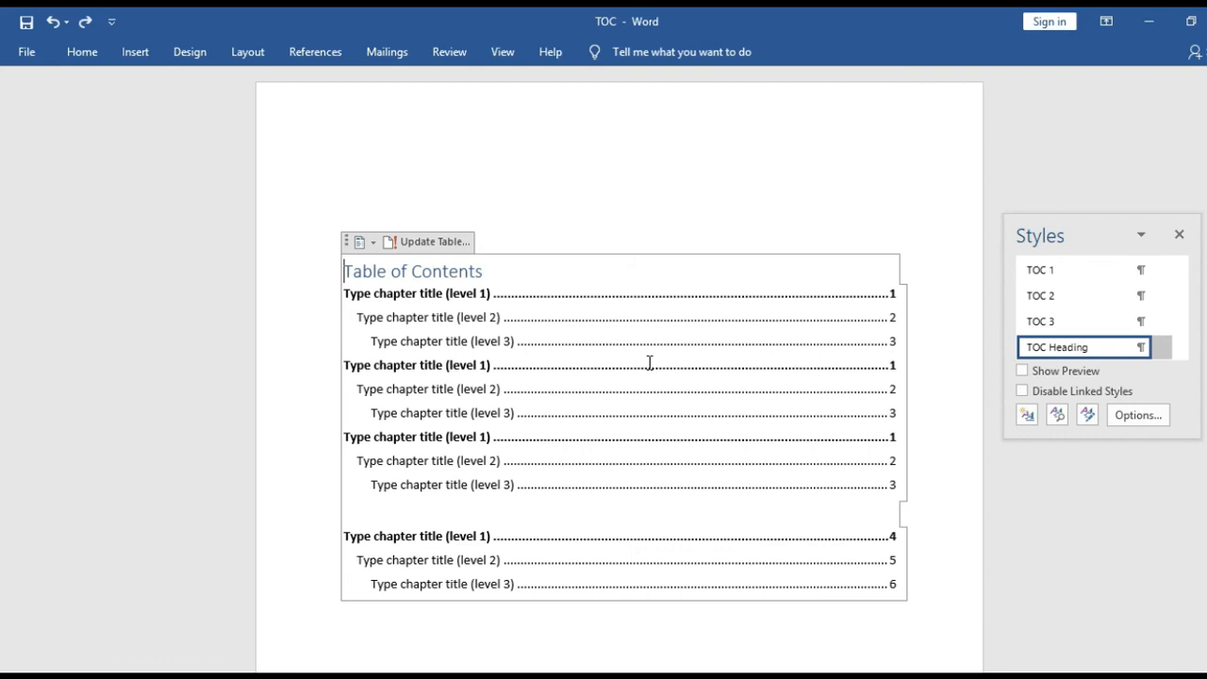
Step: Undo the pasted placeholder entries and the Manual Table replacement to restore the formatted Contents table, and clear the selection
key(ctrl+z)
key(ctrl+z)
key(ctrl+z)
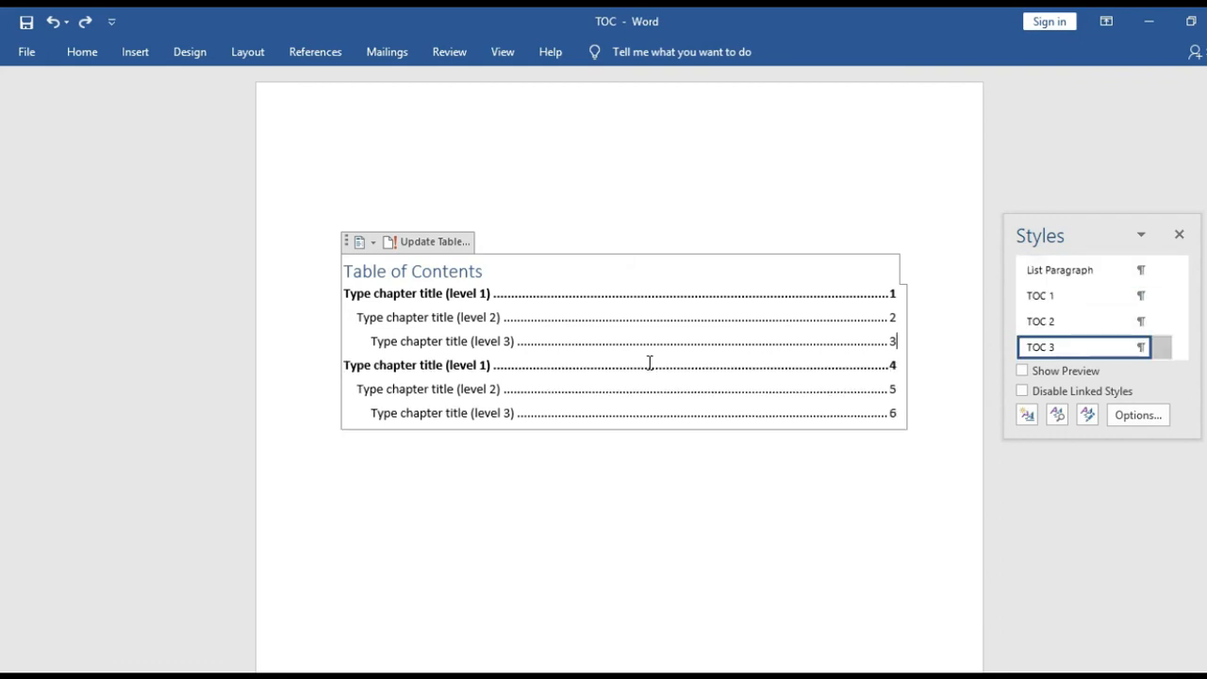
key(ctrl+z)
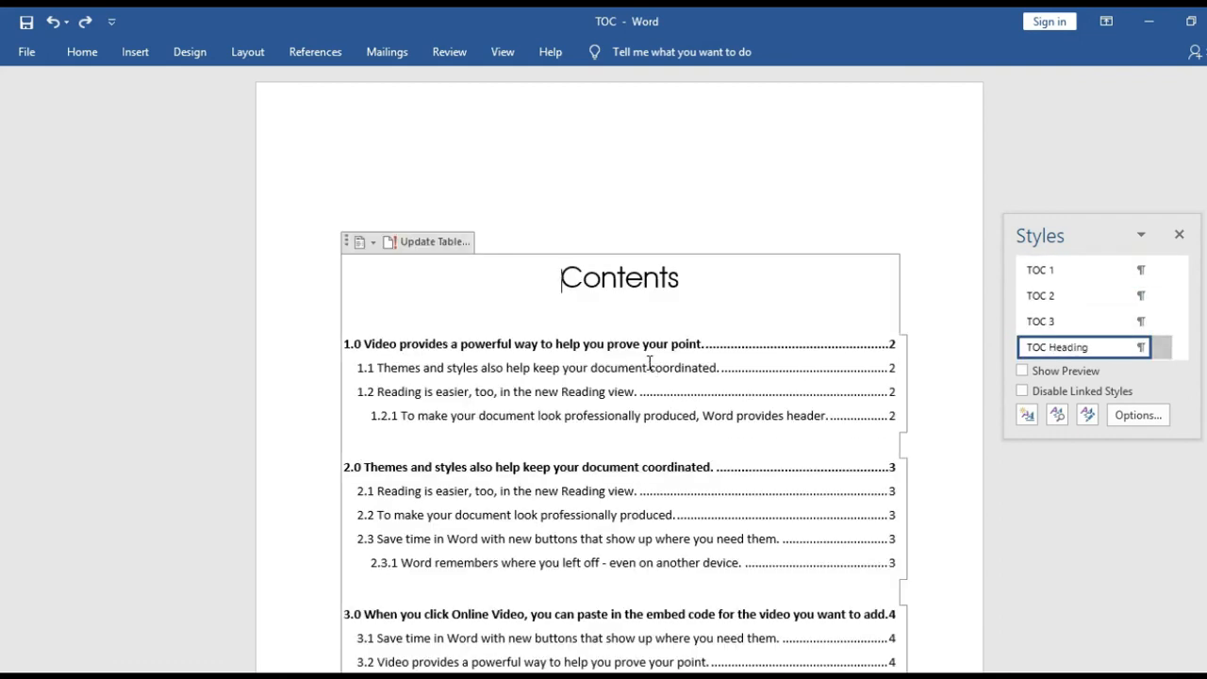
click(949, 370)
click(949, 371)
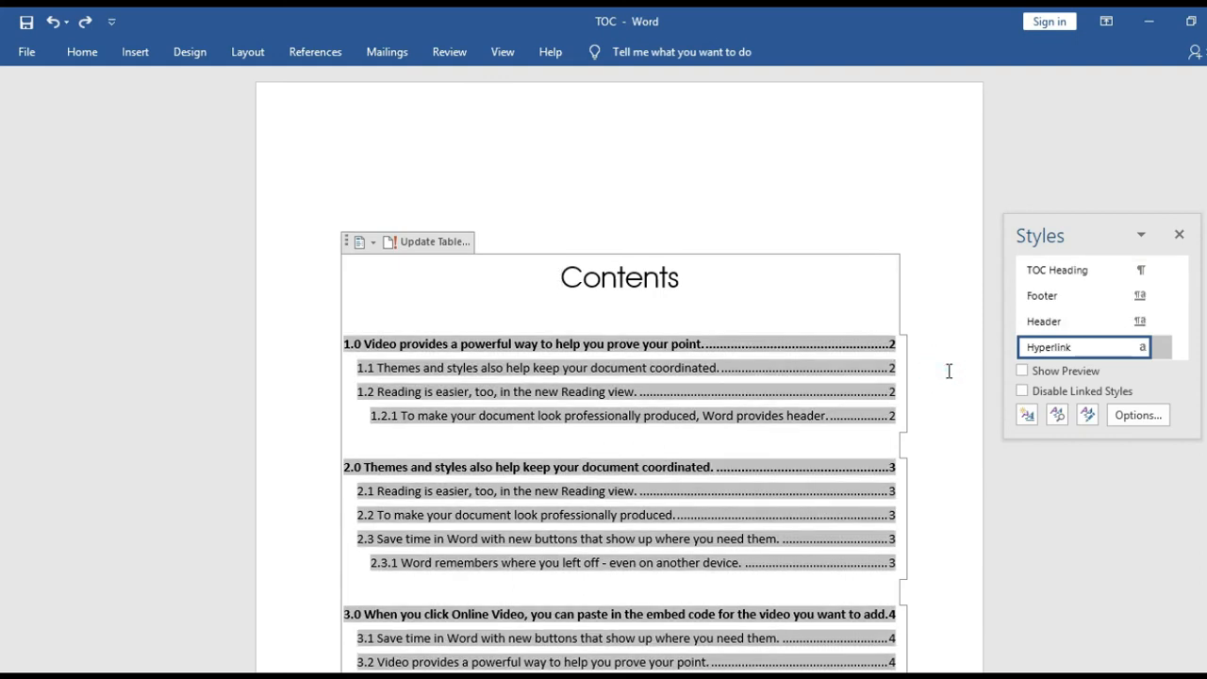
click(949, 371)
click(936, 513)
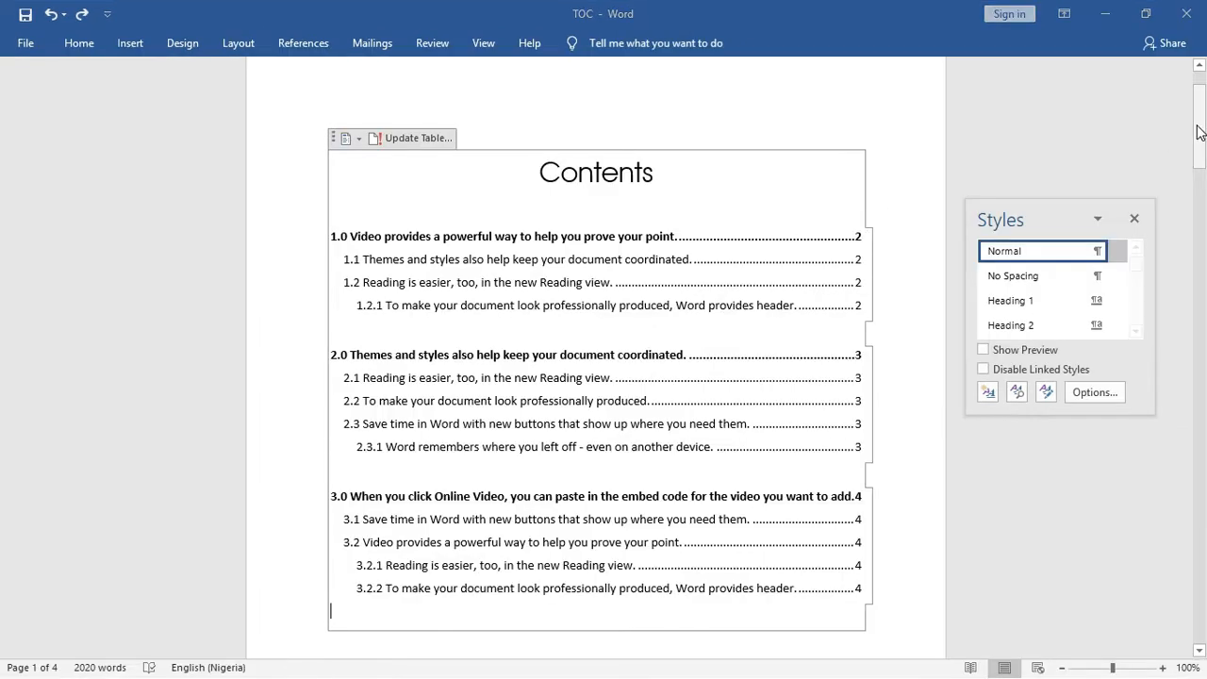
Step: Add a new line and a page break after the last paragraph of section 3.2.2 to start a fifth page
drag(1201, 126, 1204, 630)
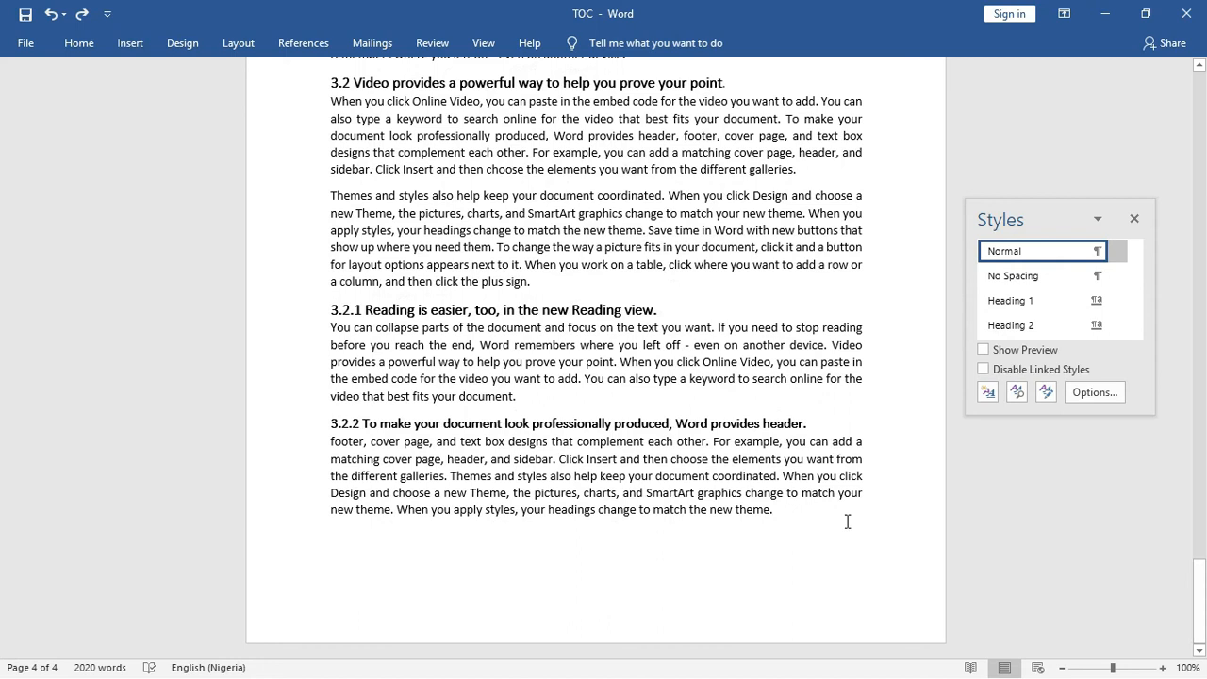
key(Return)
key(ctrl+Return)
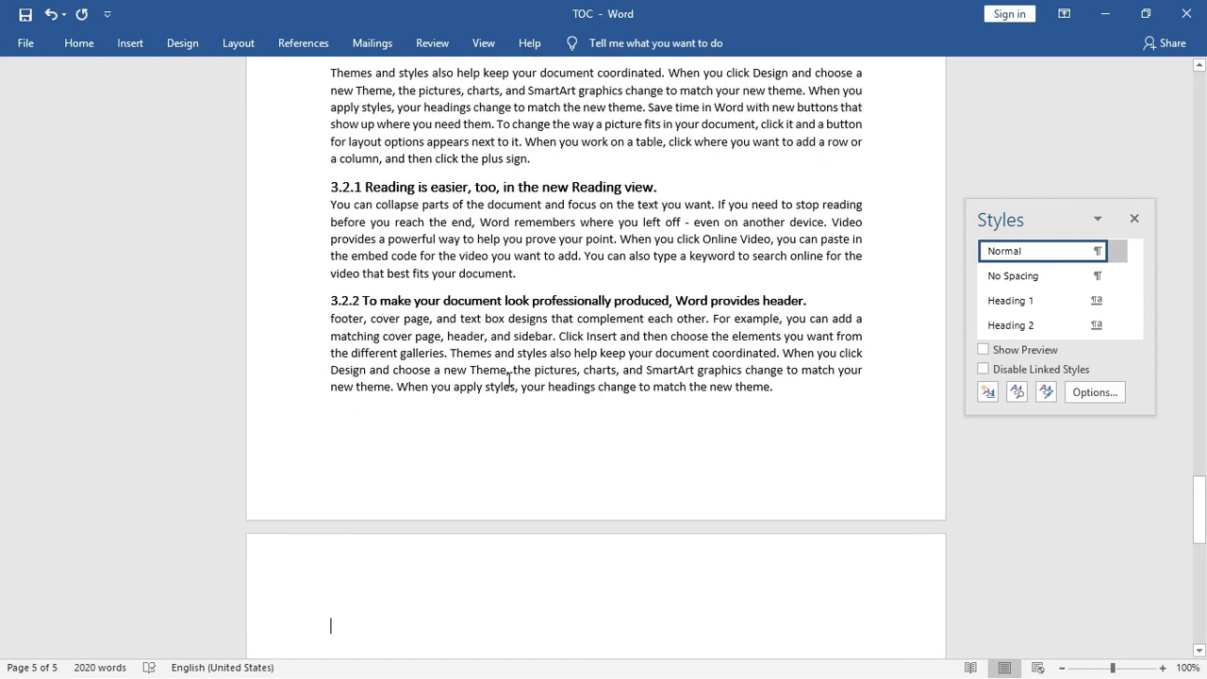
Step: Copy "Design and choose a new Theme, the pictures, charts, and SmartArt" from section 3.2.2 and paste it on the new page
drag(330, 371, 685, 374)
key(ctrl+c)
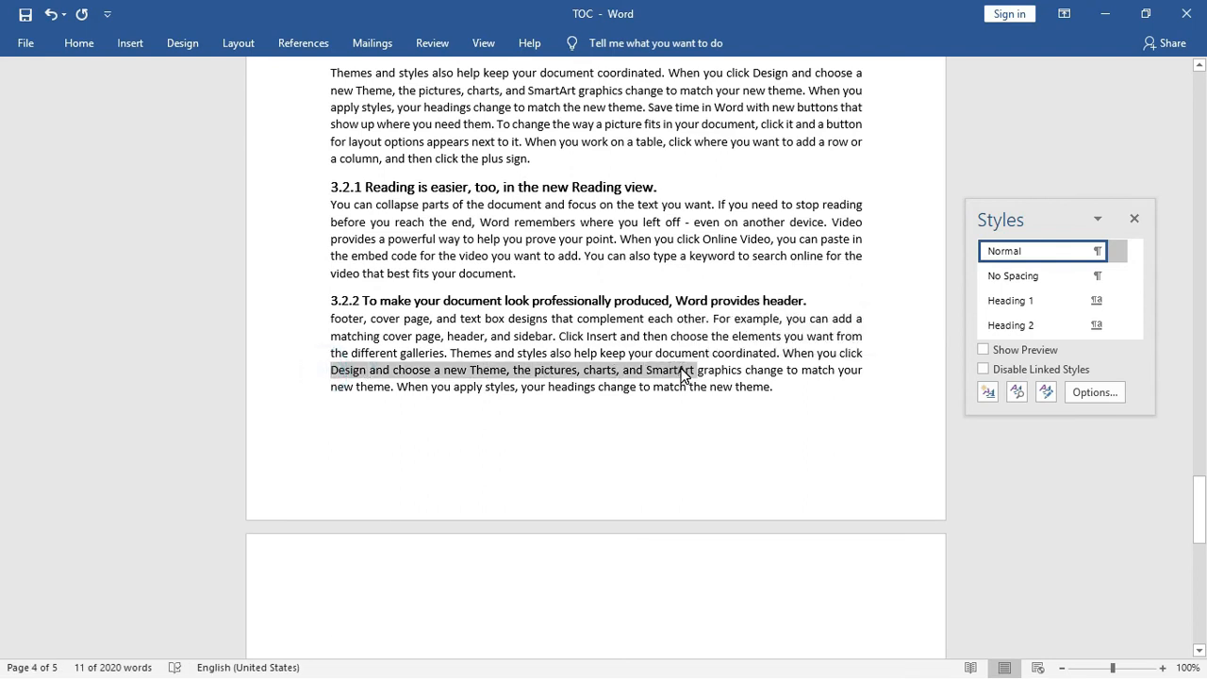
click(504, 579)
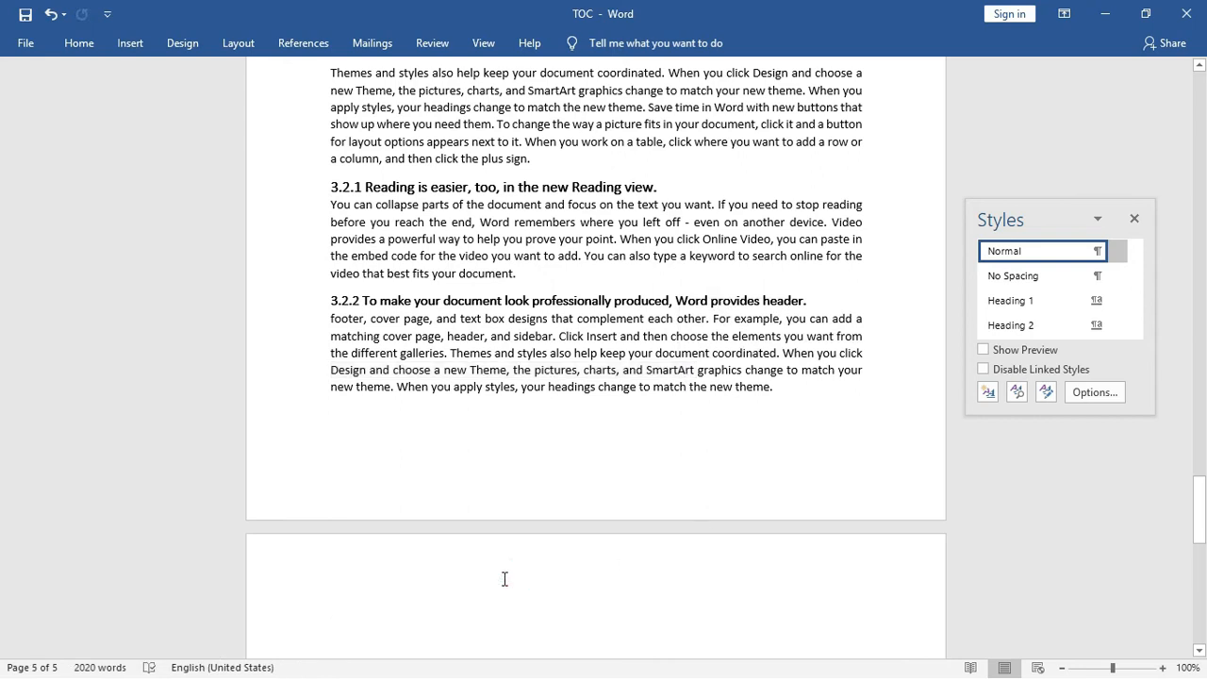
key(ctrl+v)
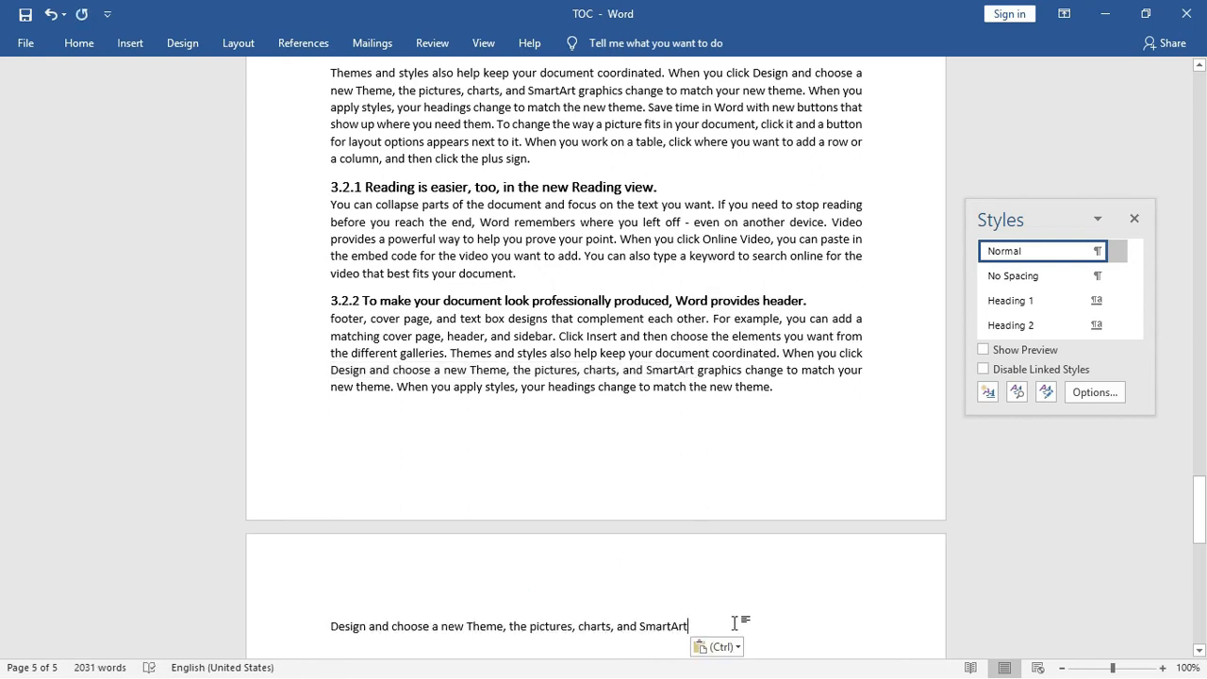
Step: Apply the Heading 1 style to the whole pasted line on page 5
drag(693, 625, 487, 623)
key(shift+Left)
key(shift+Left)
key(shift+Left)
key(shift+Left)
key(shift+Left)
key(shift+Left)
key(shift+Left)
key(shift+Left)
key(shift+Left)
key(shift+Left)
key(shift+Left)
key(shift+Left)
key(shift+Left)
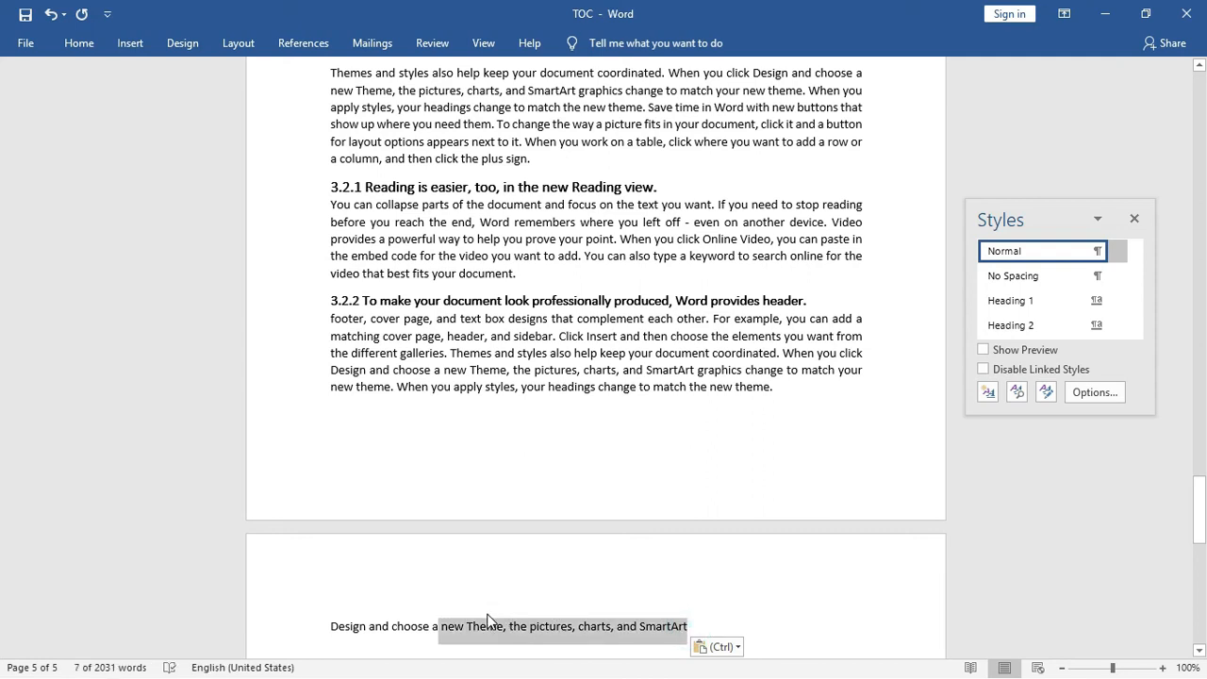
key(shift+Left)
key(shift+Left)
key(shift+Left)
key(shift+Left)
key(shift+Left)
key(shift+Left)
key(shift+Left)
key(shift+Left)
key(shift+Left)
key(shift+Left)
key(shift+Left)
key(shift+Left)
key(shift+Left)
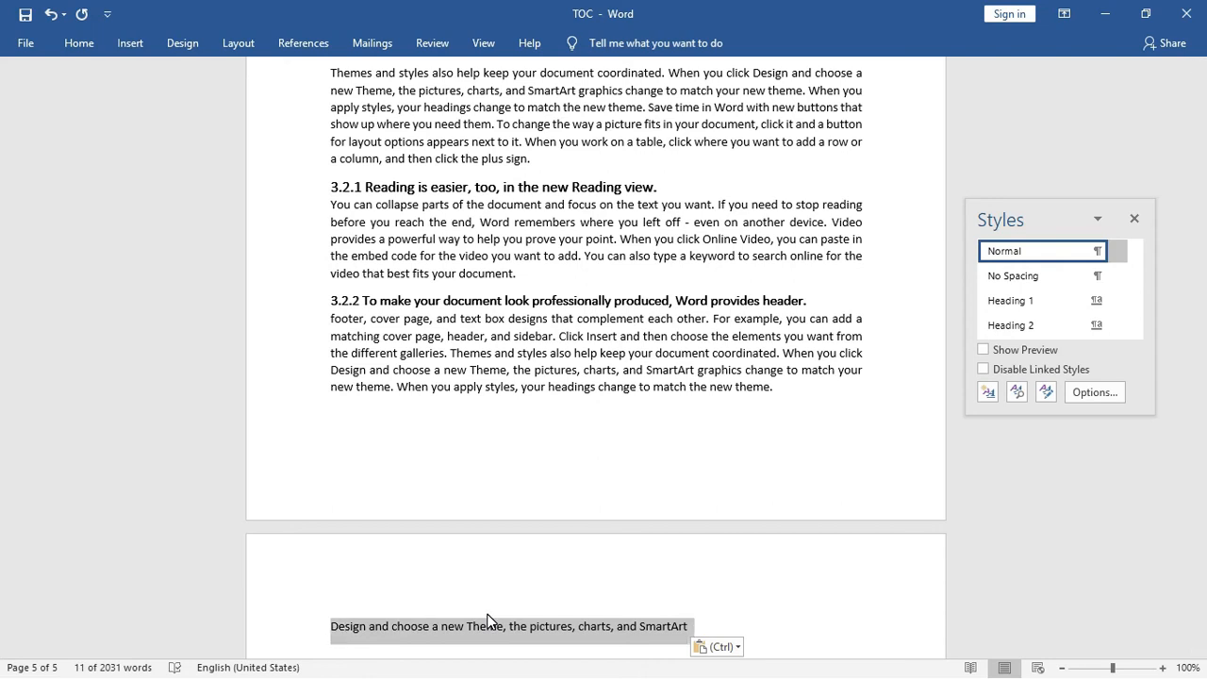
click(1046, 302)
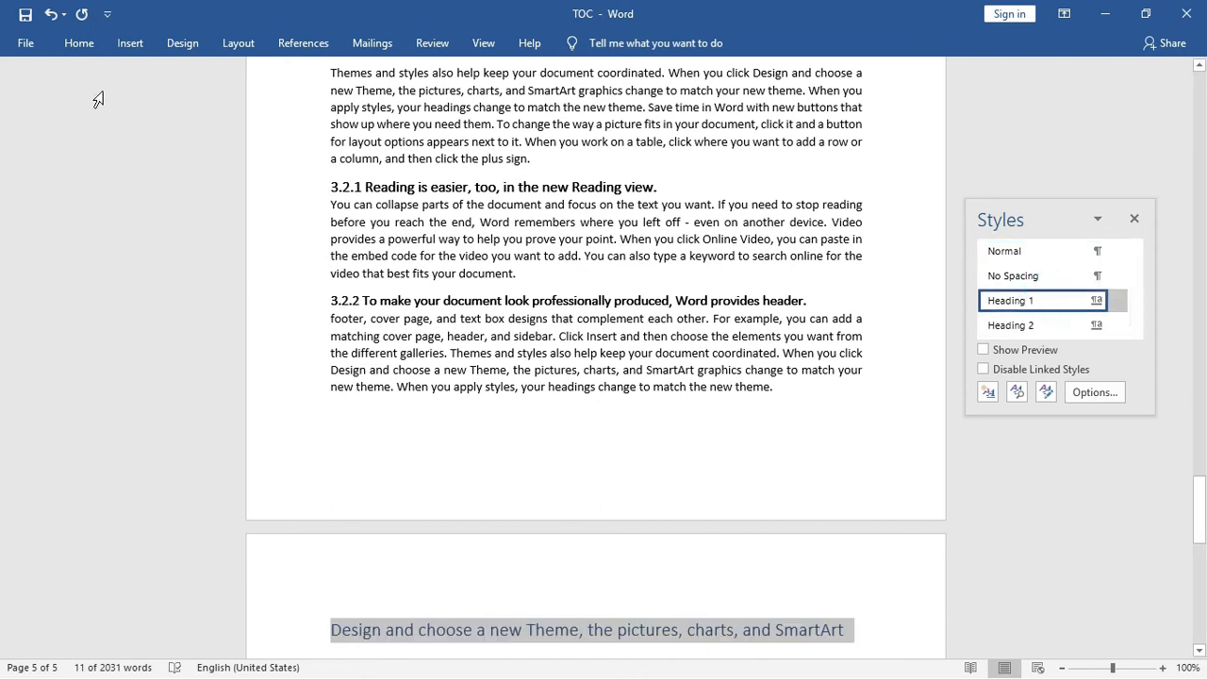
Step: Format the new page 5 heading in bold black and number it 4.0 at its start
click(83, 47)
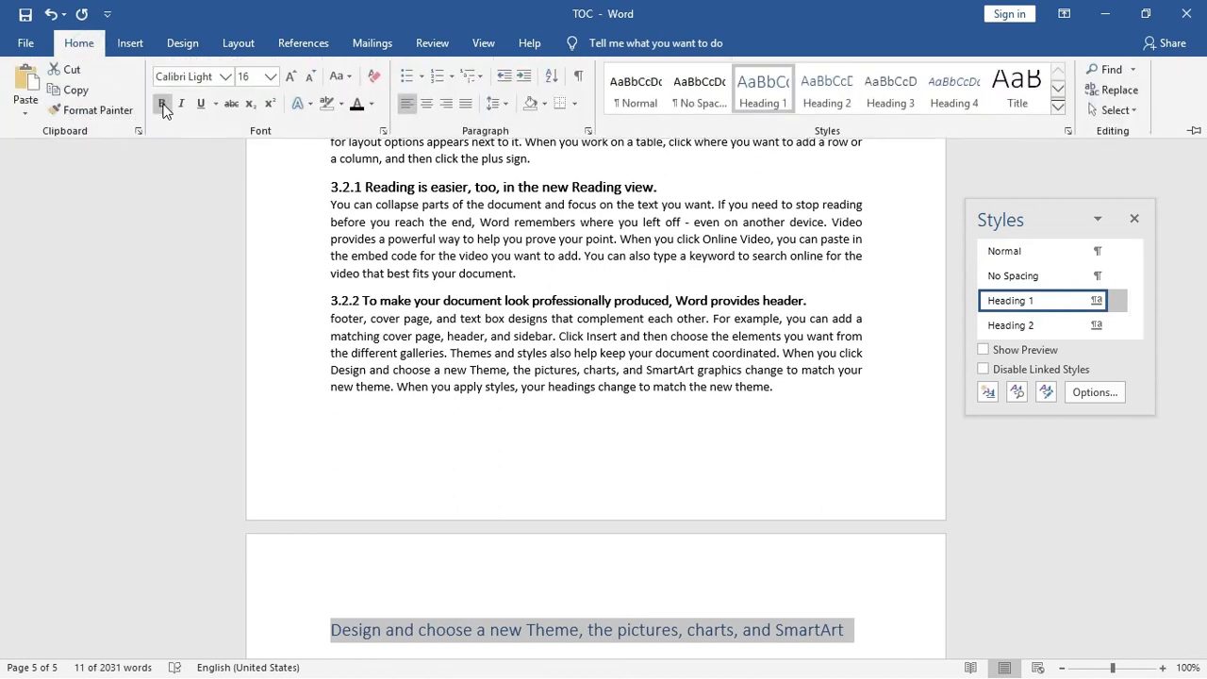
click(162, 104)
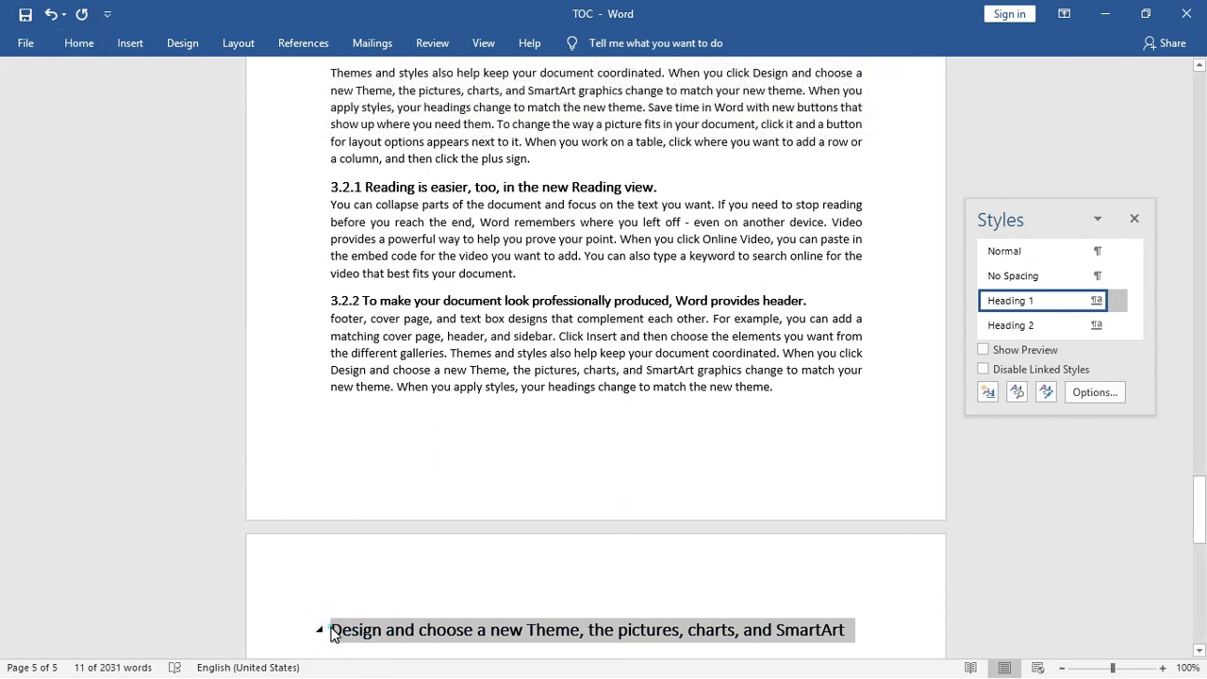
click(332, 630)
text(4.0)
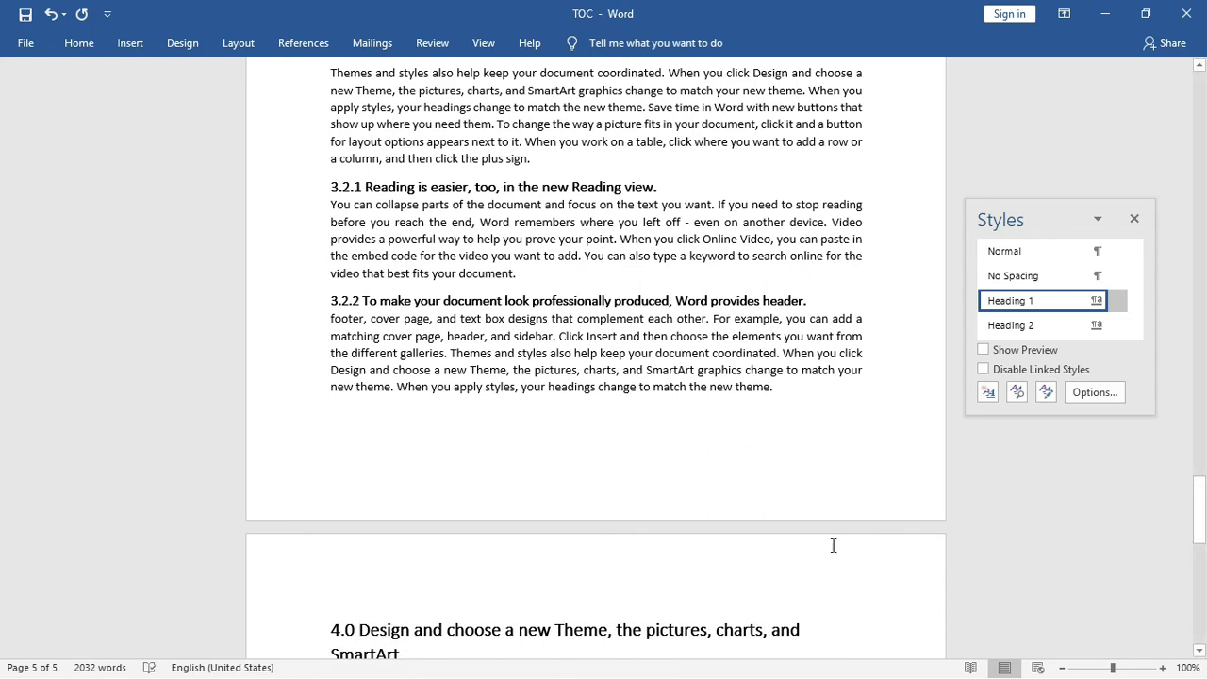
drag(1203, 517, 1205, 531)
drag(2, 541, 1, 550)
drag(340, 413, 430, 462)
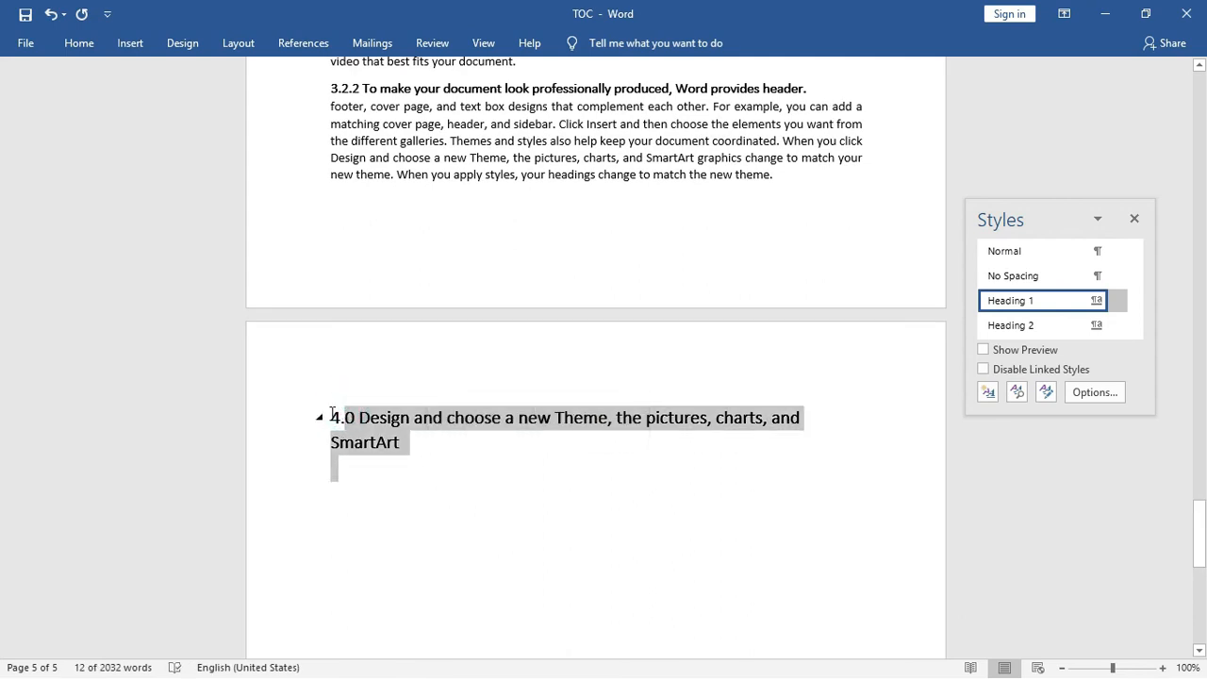
click(661, 485)
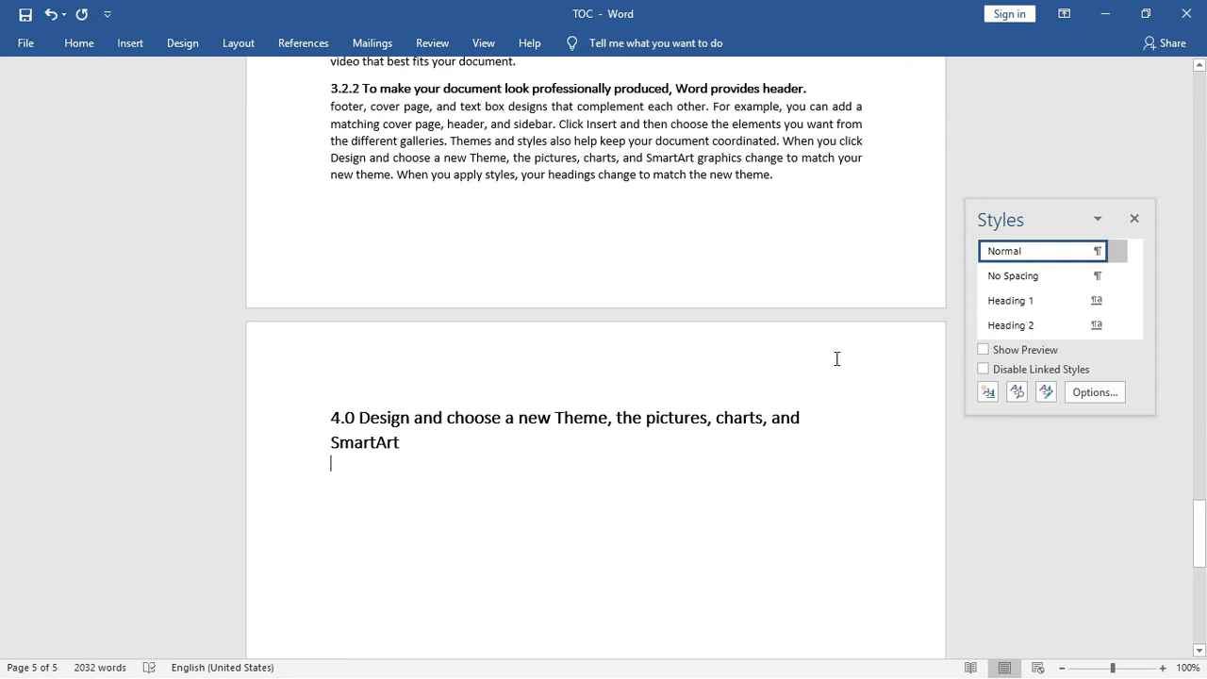
Step: Update the entire table of contents on page 1, including its entries as well as the page numbers
drag(1198, 533, 1201, 182)
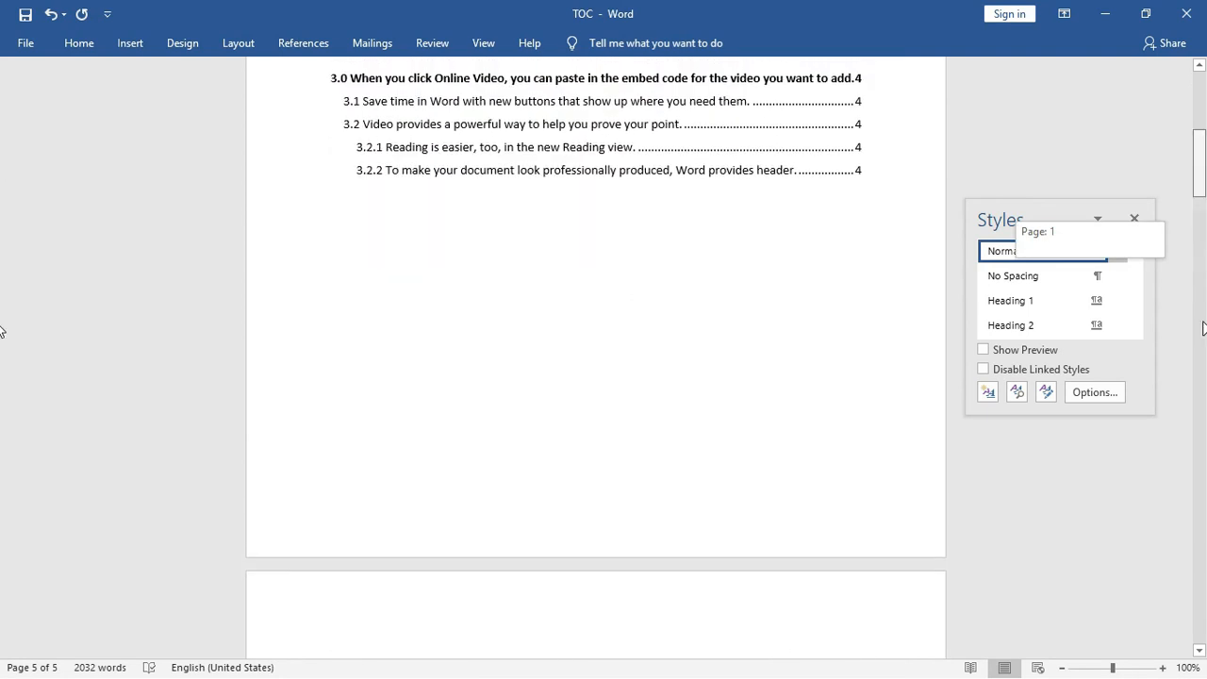
click(1202, 327)
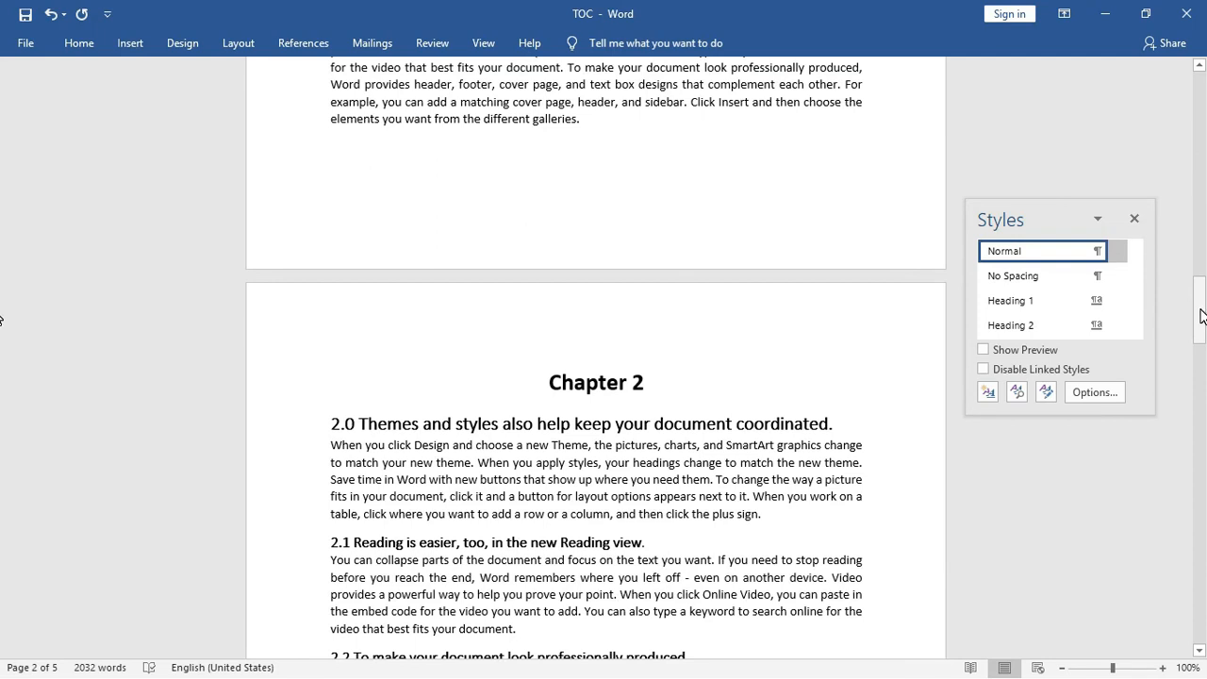
drag(1202, 316, 1182, 99)
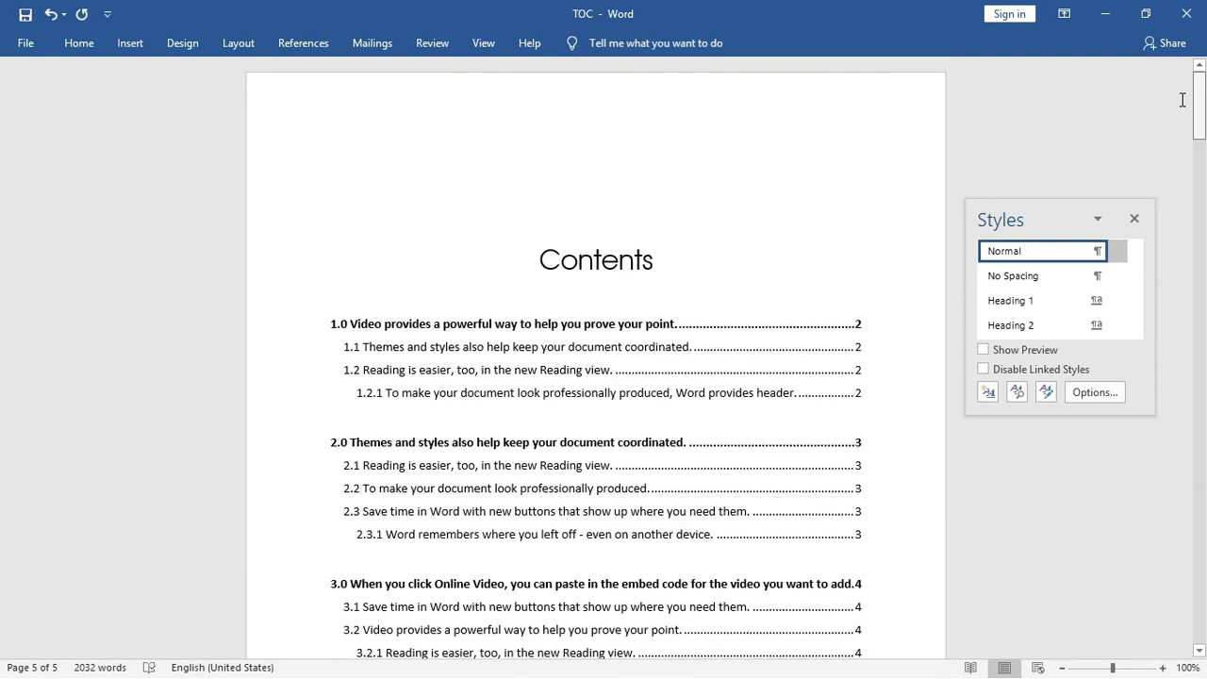
click(517, 324)
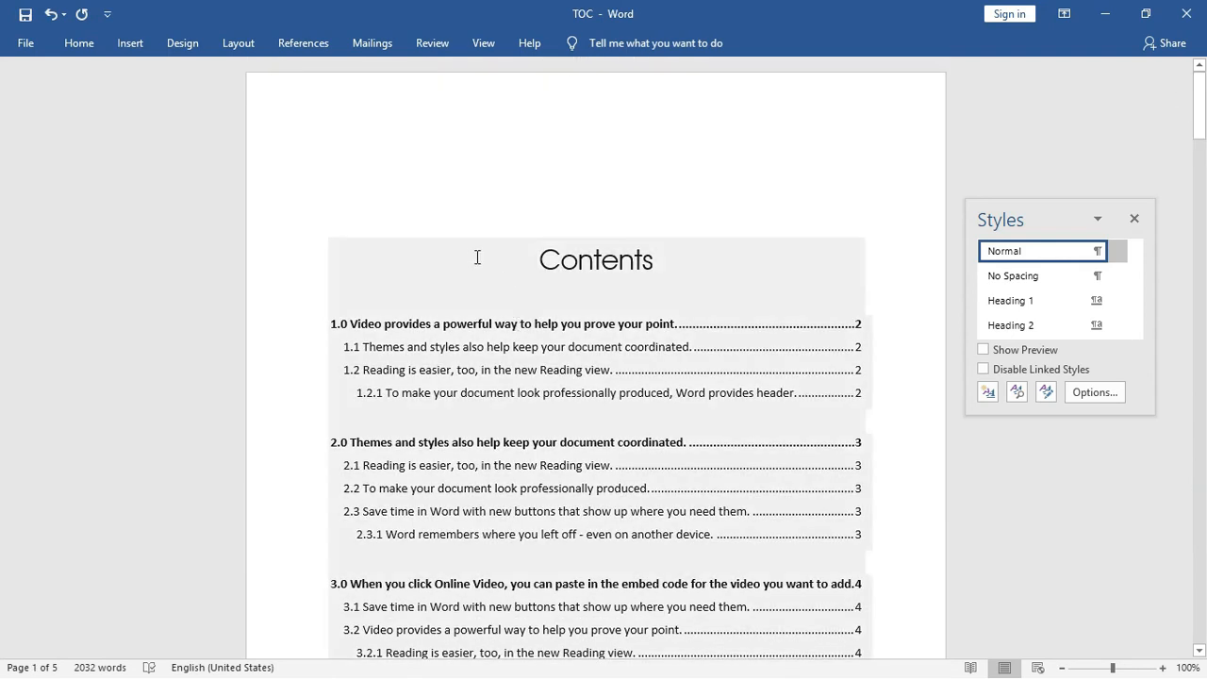
click(422, 271)
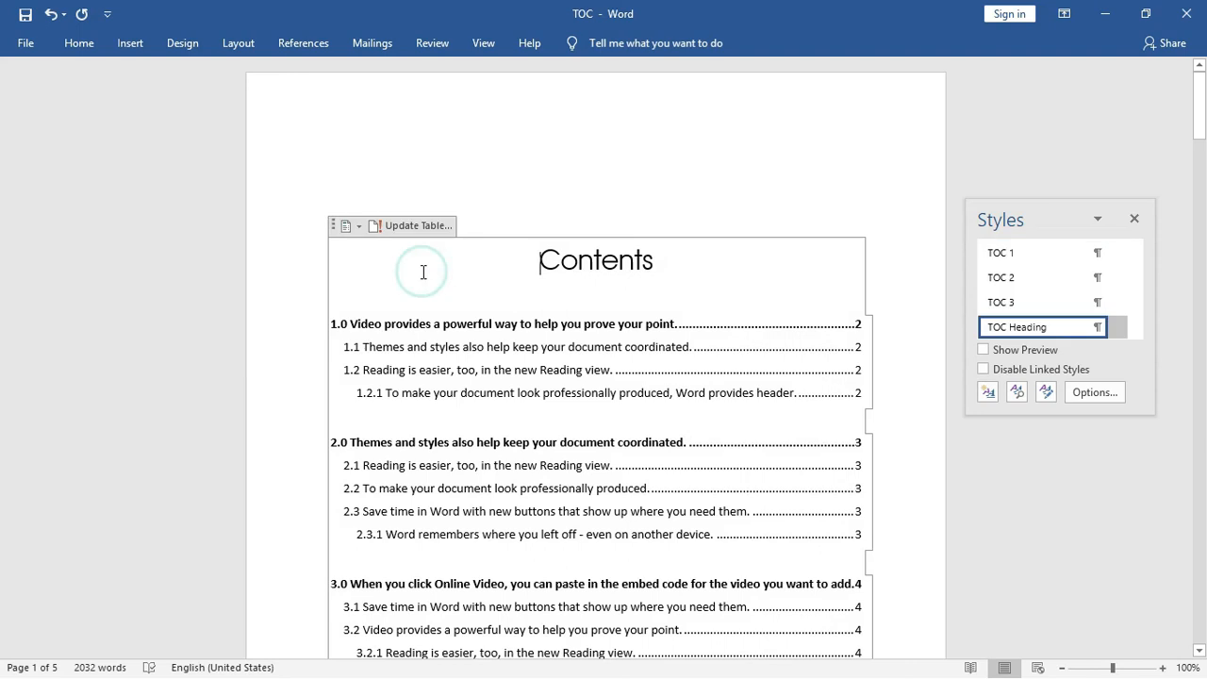
click(374, 234)
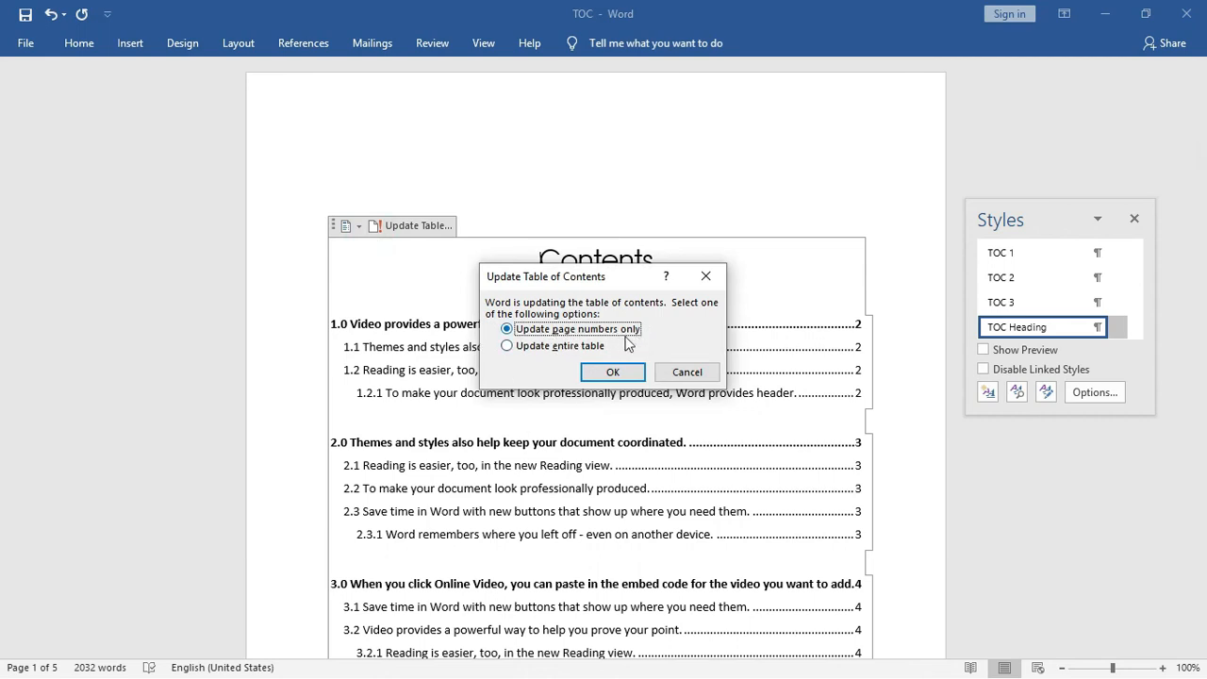
click(508, 347)
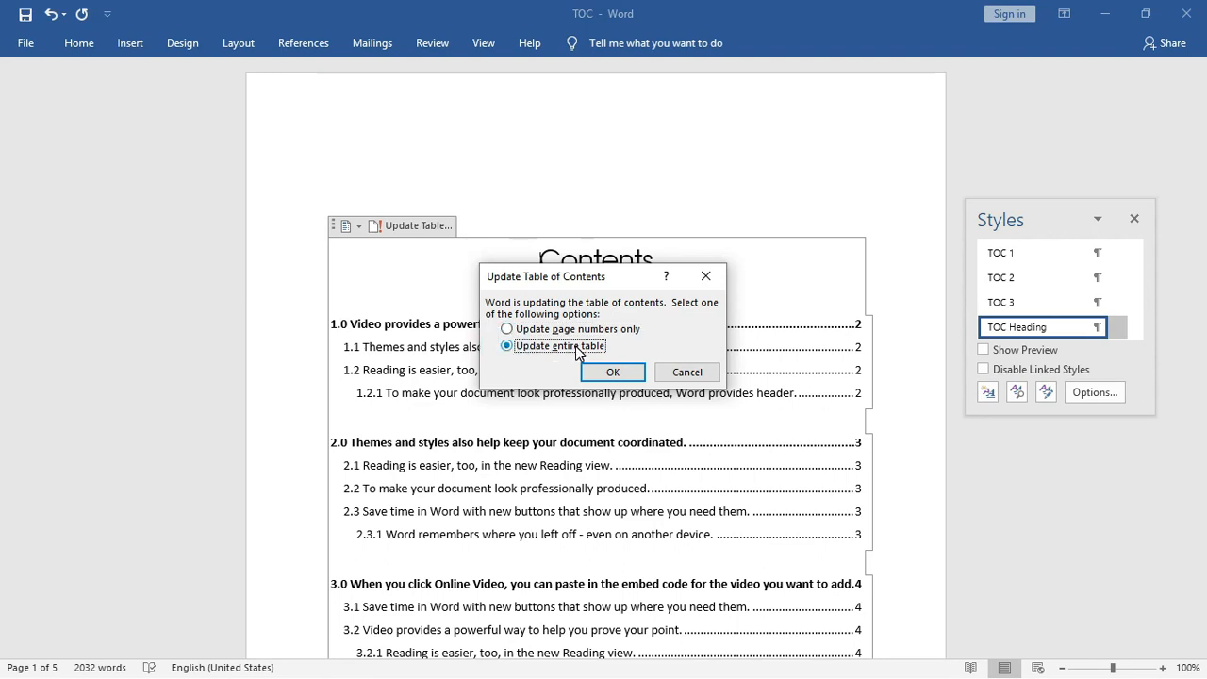
click(613, 373)
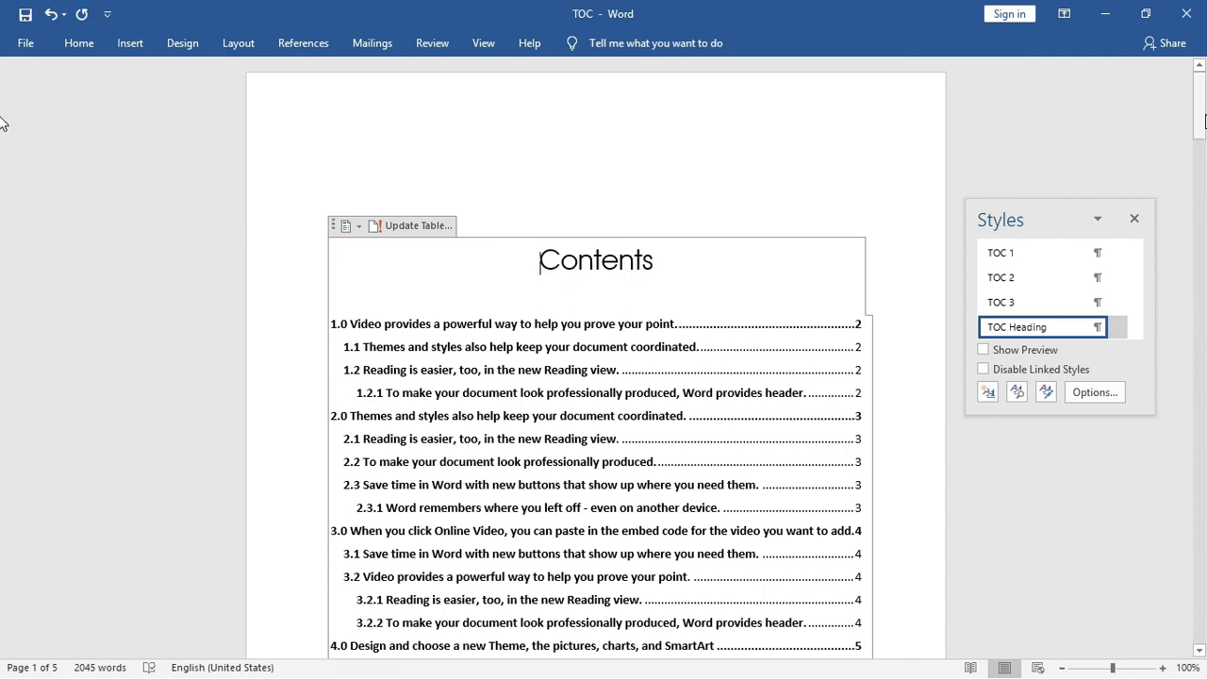
Step: Remove the bold formatting from all subheading entries under 1.0, 2.0 and 3.0 in the table of contents
drag(1200, 104, 1200, 135)
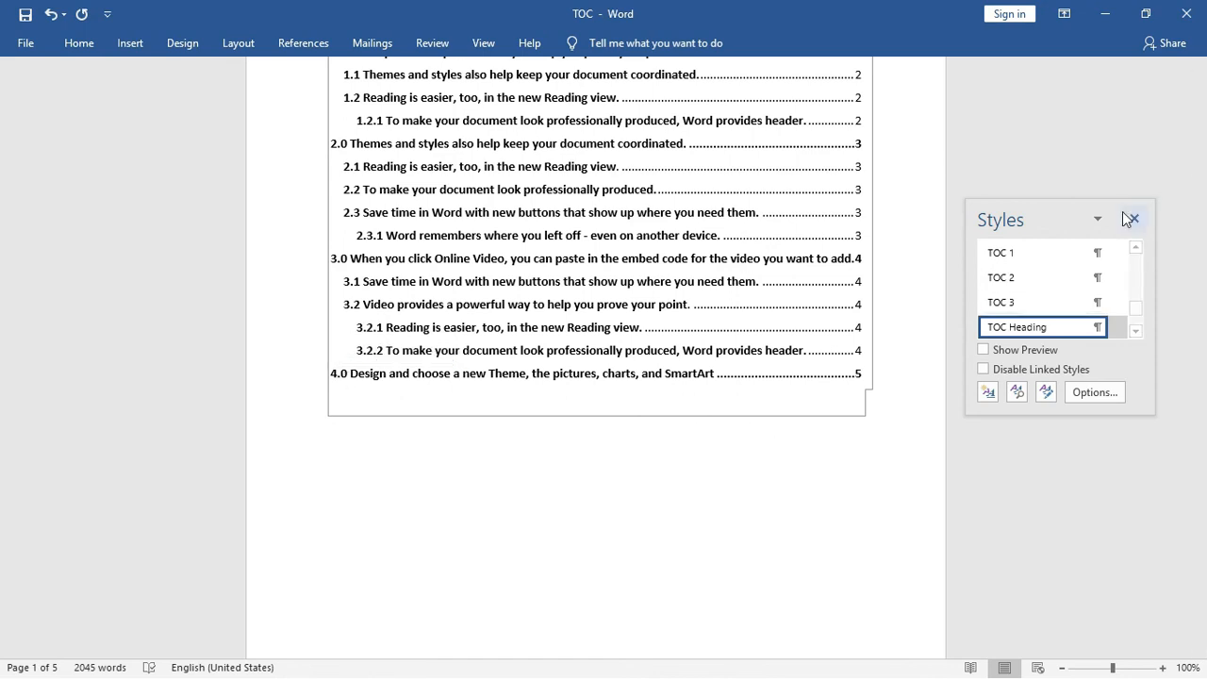
drag(1204, 151, 1203, 137)
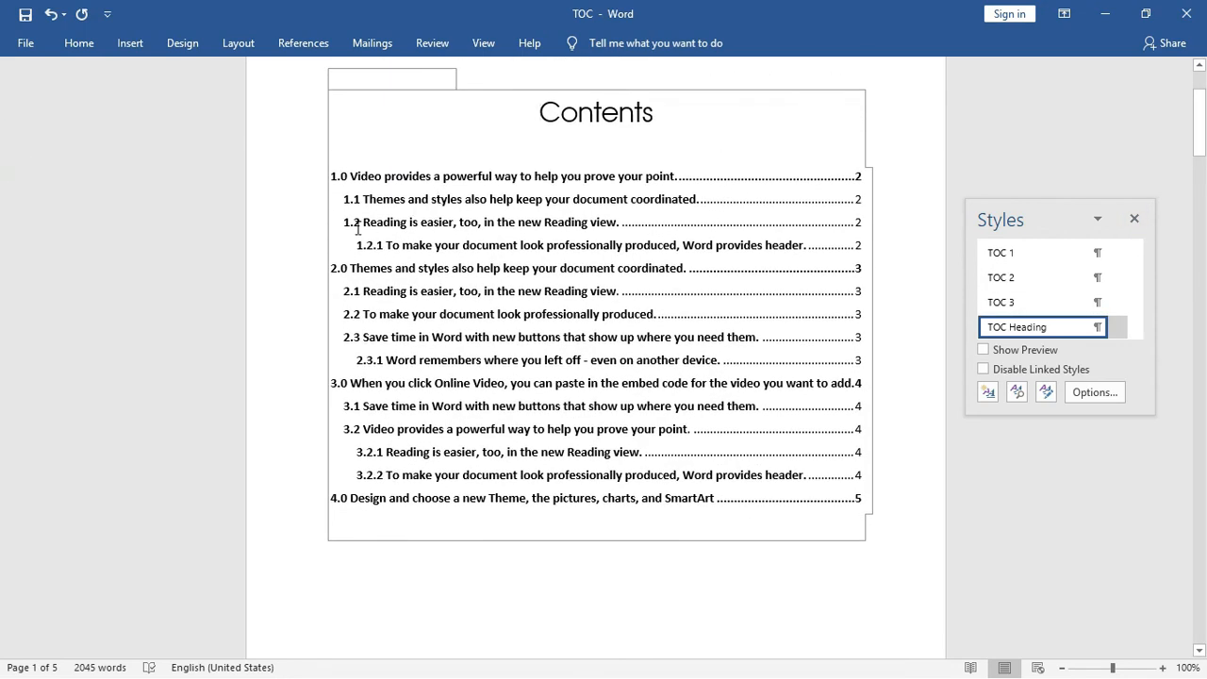
click(333, 176)
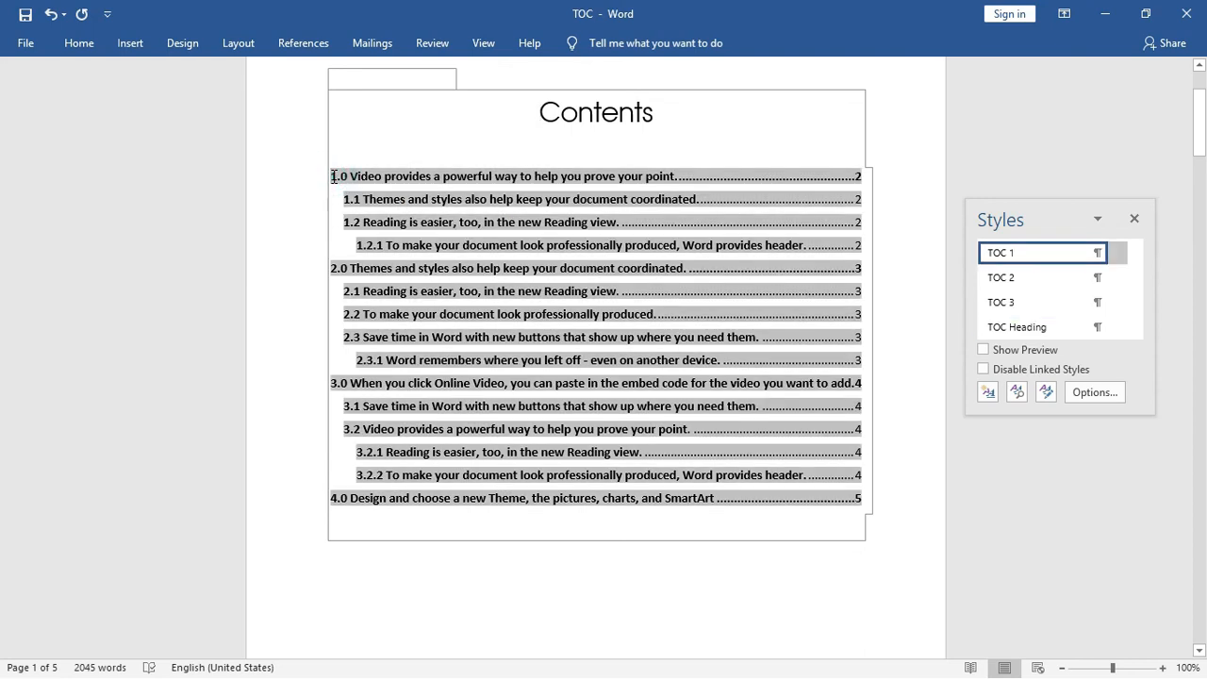
click(333, 176)
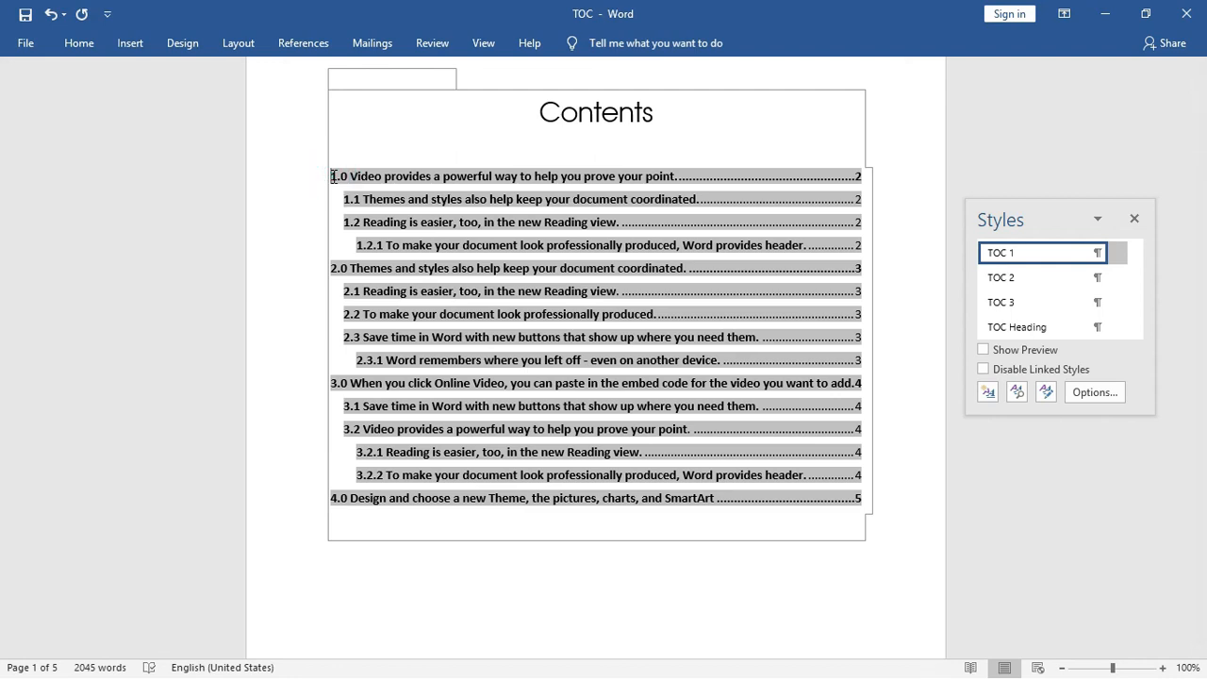
drag(344, 198, 586, 253)
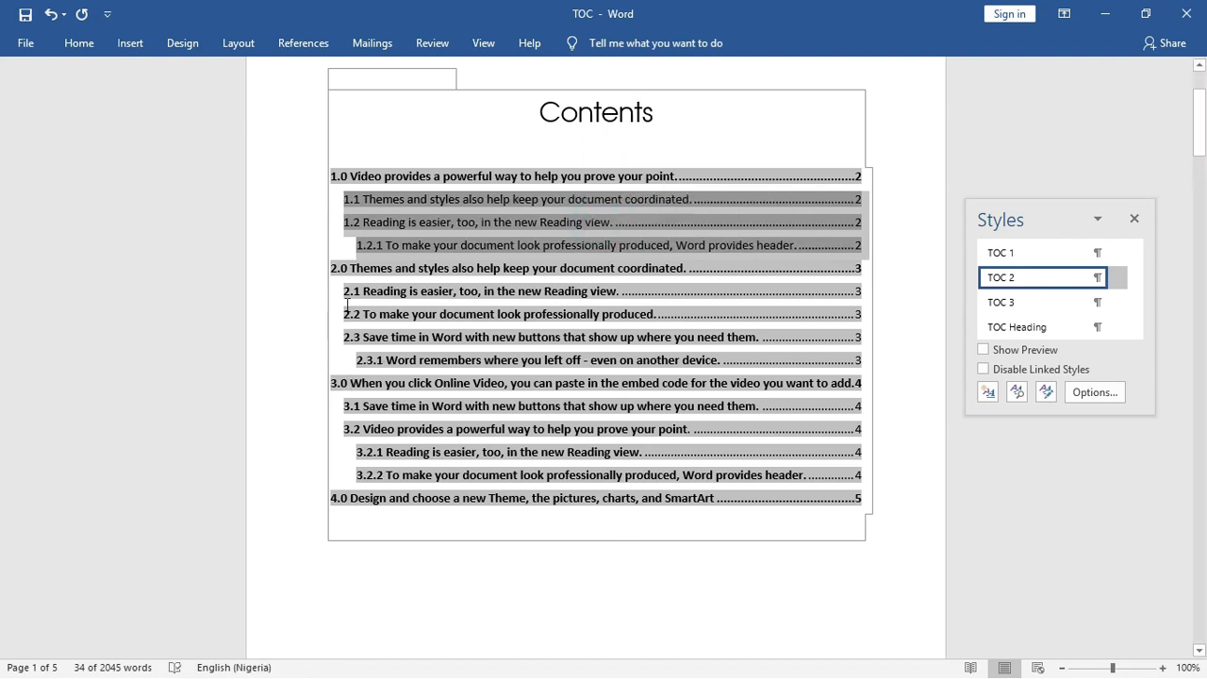
drag(344, 292, 533, 357)
click(545, 325)
click(545, 326)
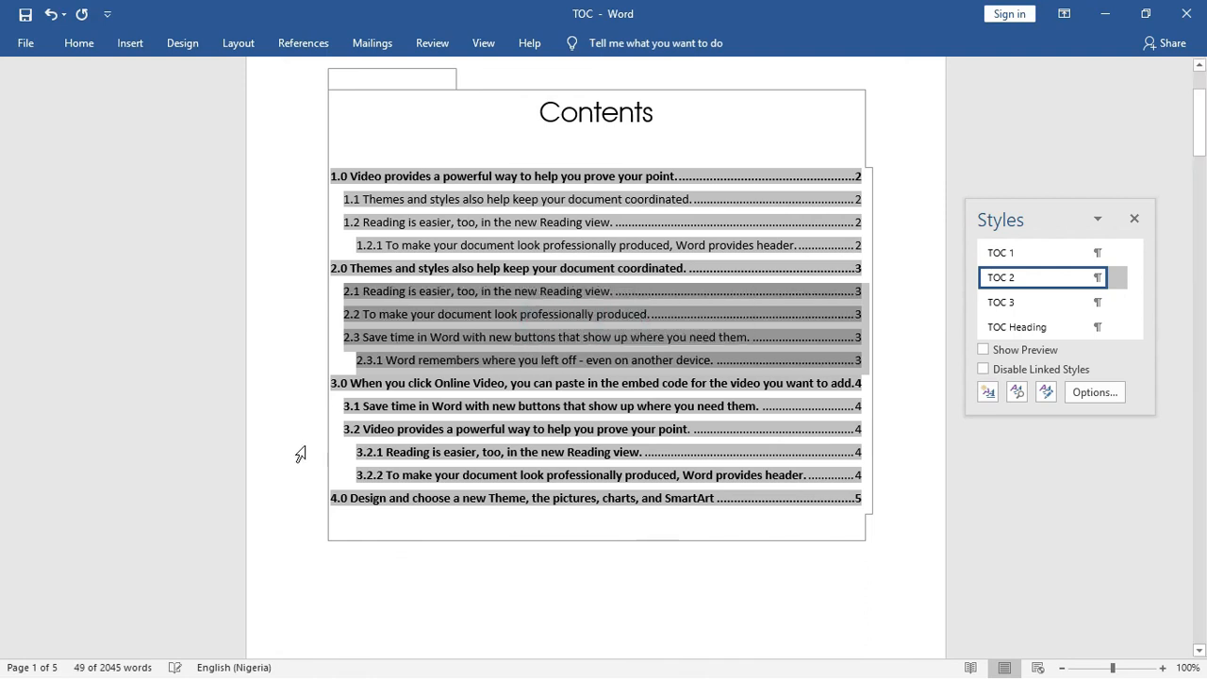
drag(343, 411, 485, 472)
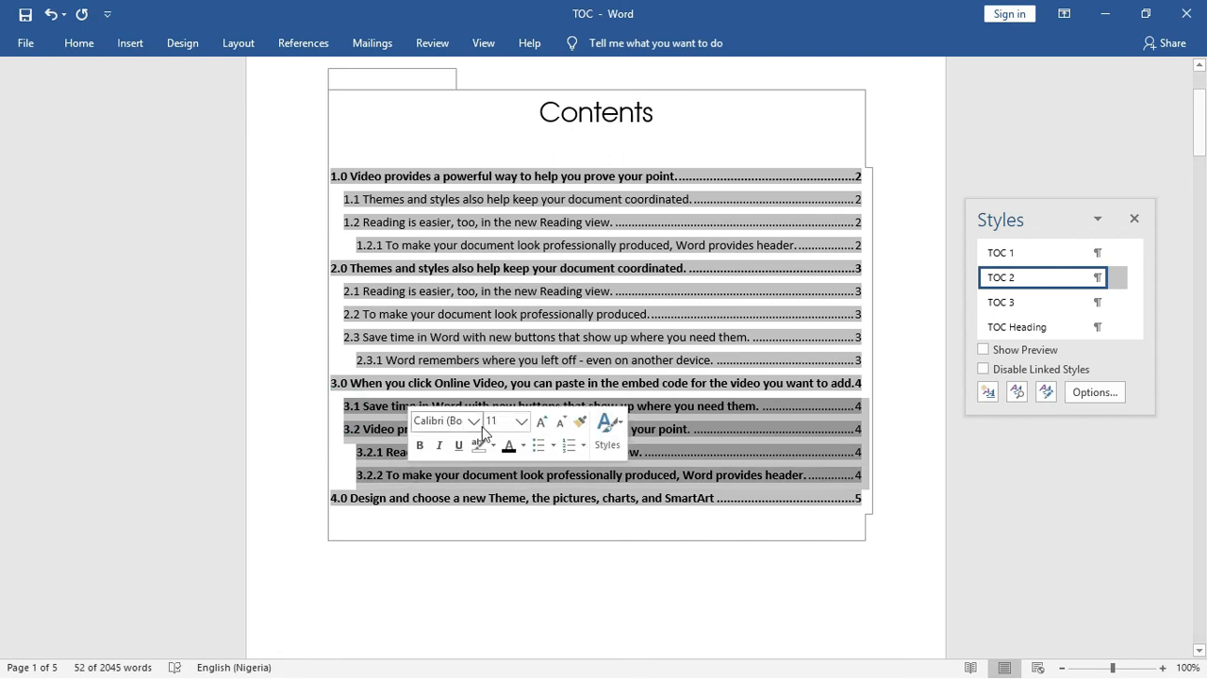
click(422, 446)
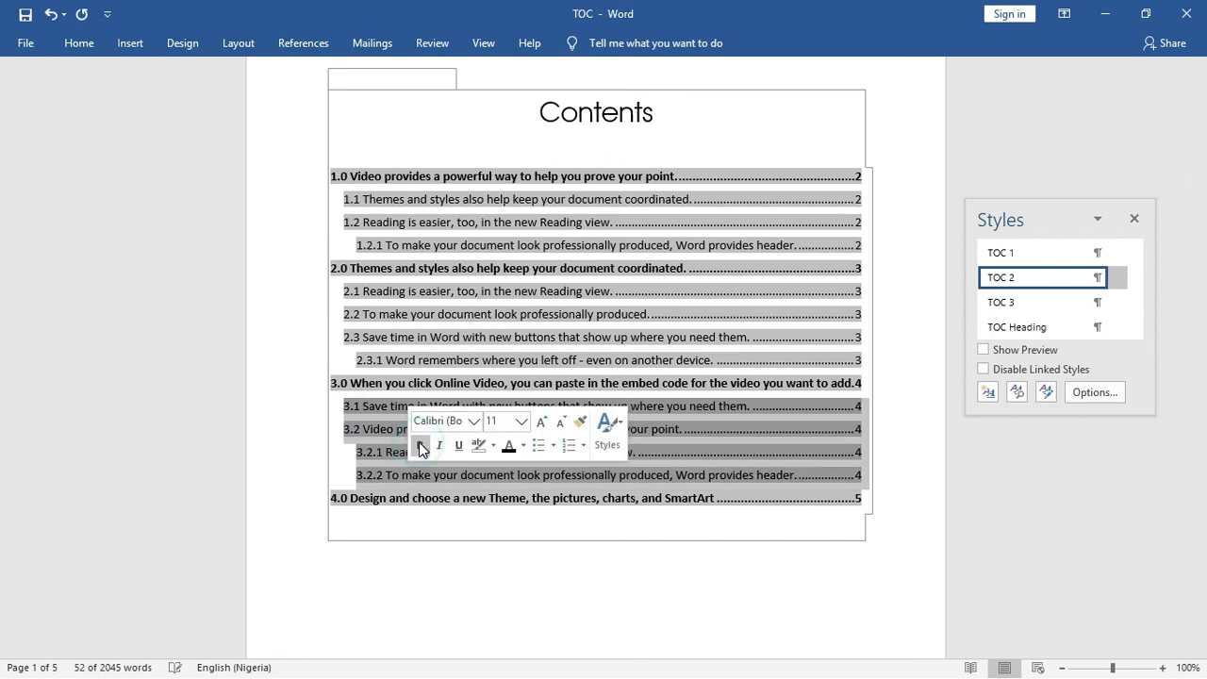
Step: Insert a blank line after entries 1.2.1, 2.3.1 and 3.2.2 to separate the chapter groups in the table of contents
click(863, 244)
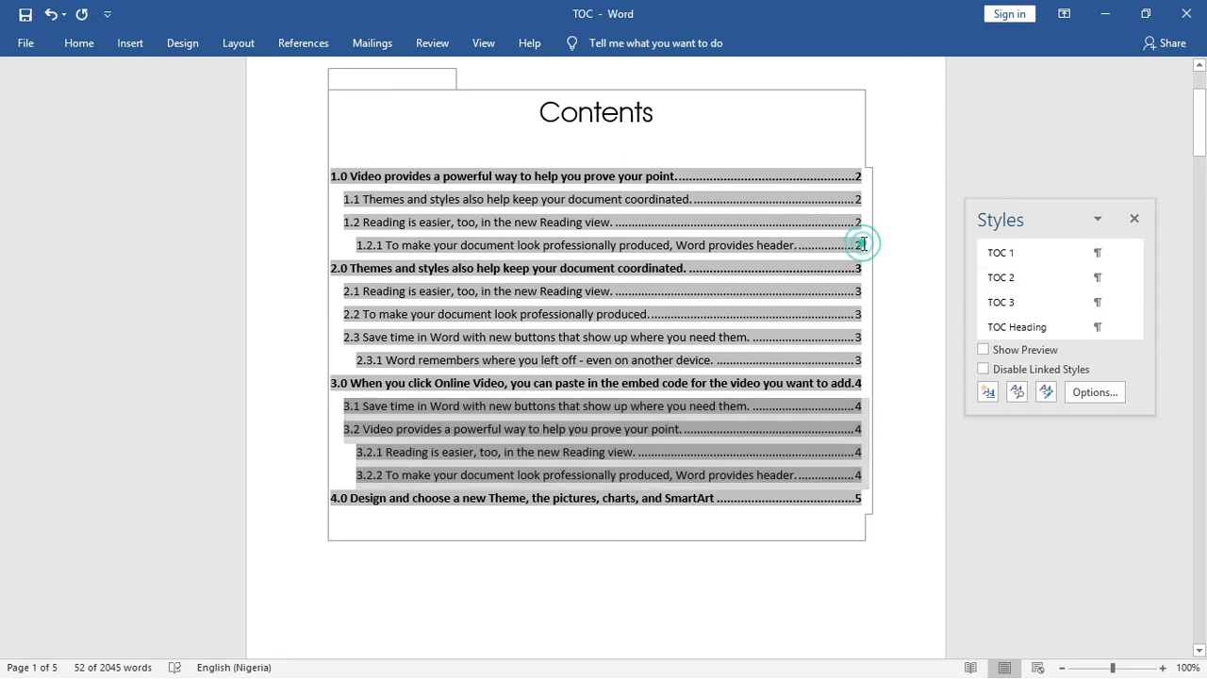
key(Return)
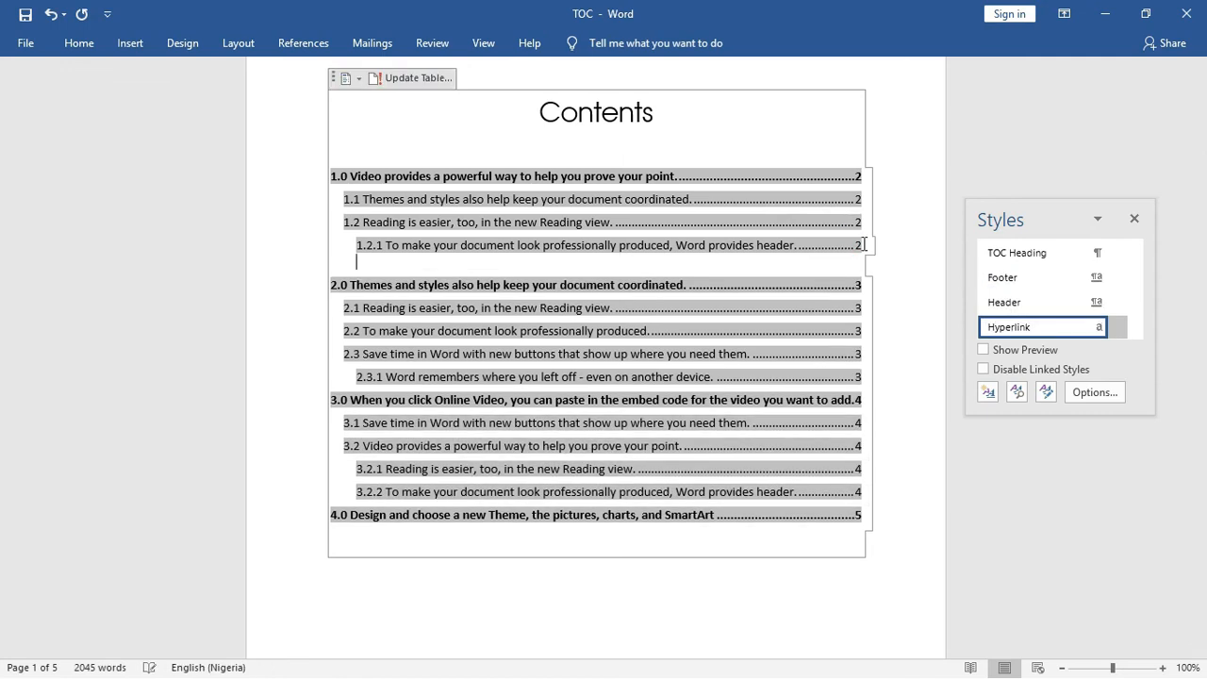
click(867, 378)
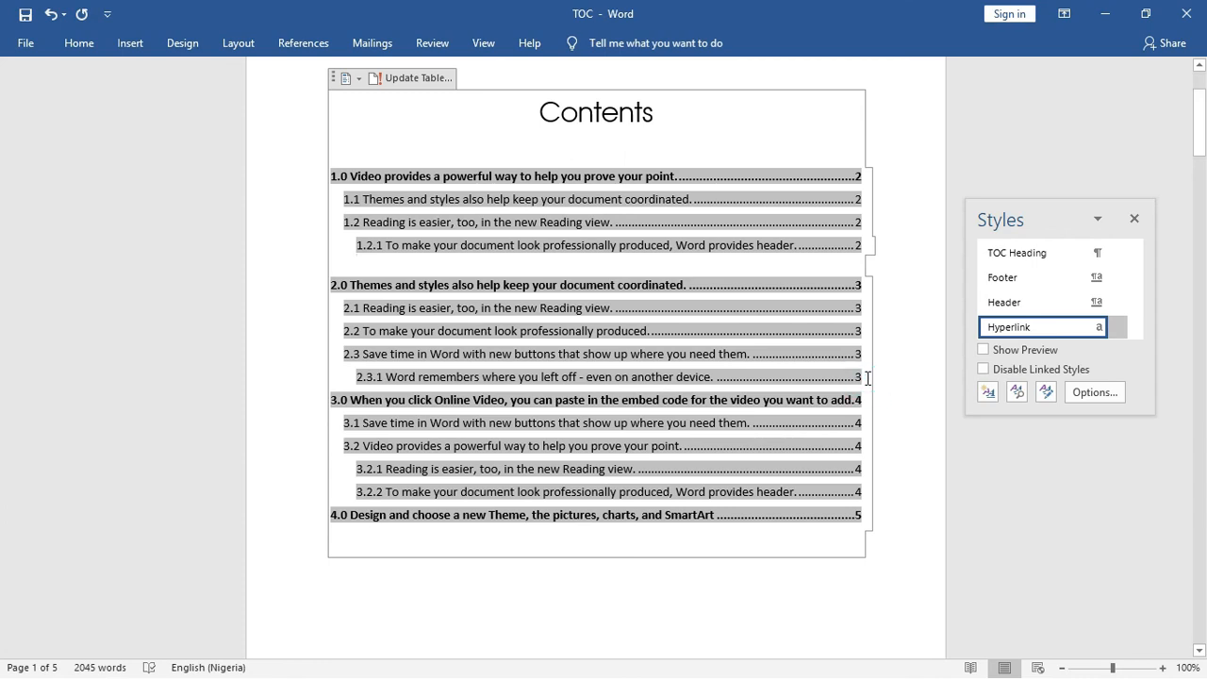
key(Return)
click(864, 504)
key(Return)
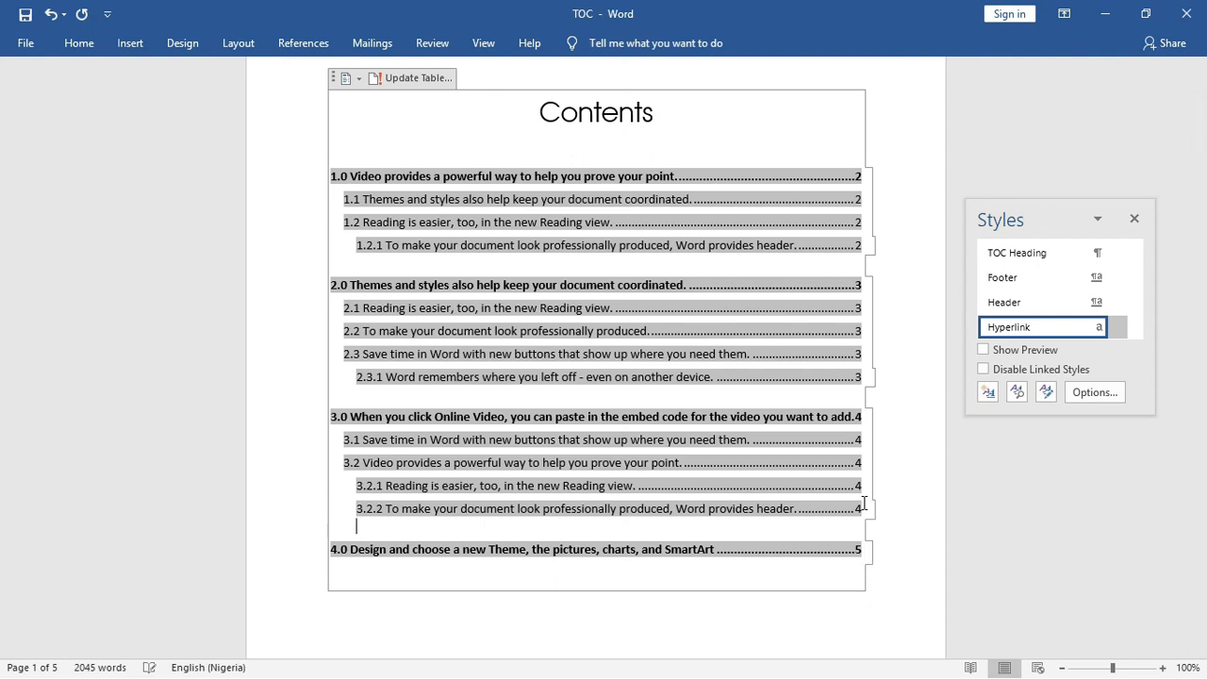
click(501, 561)
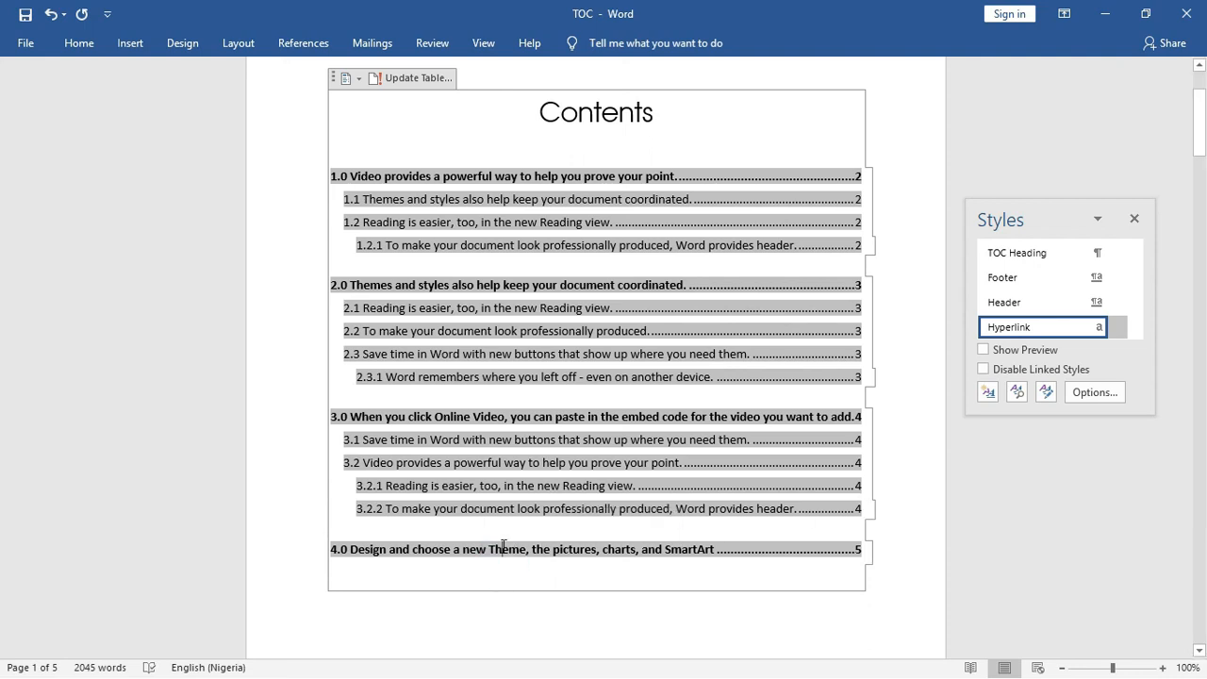
click(516, 540)
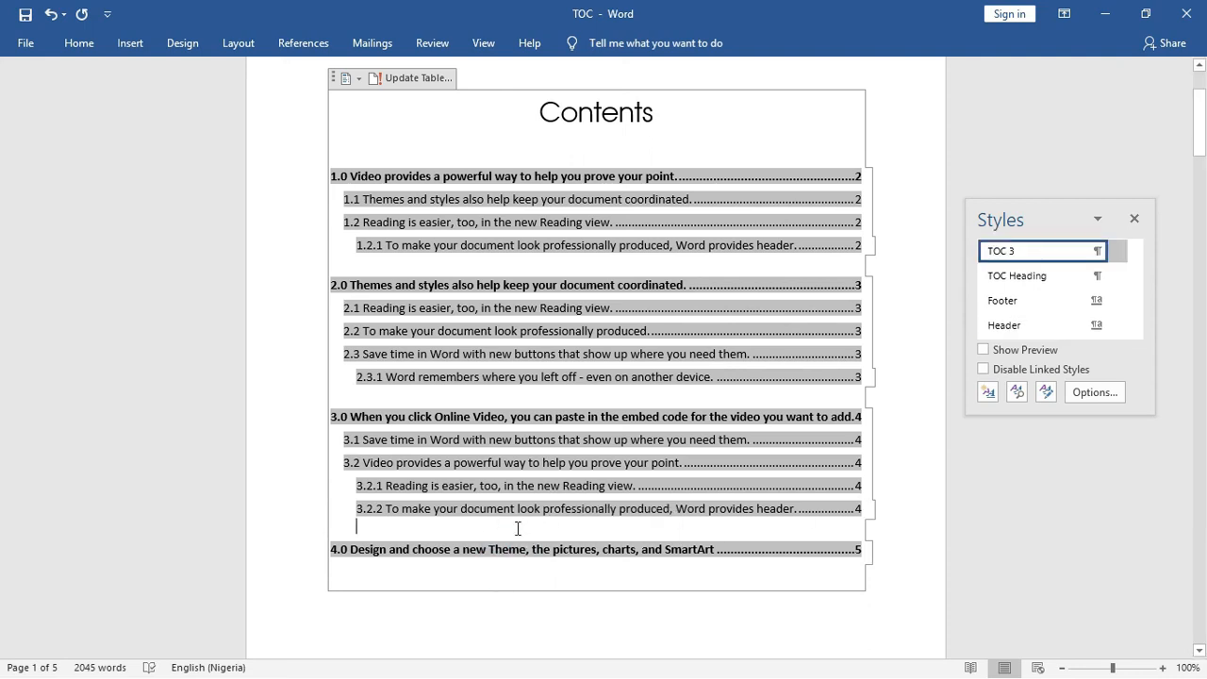
click(443, 558)
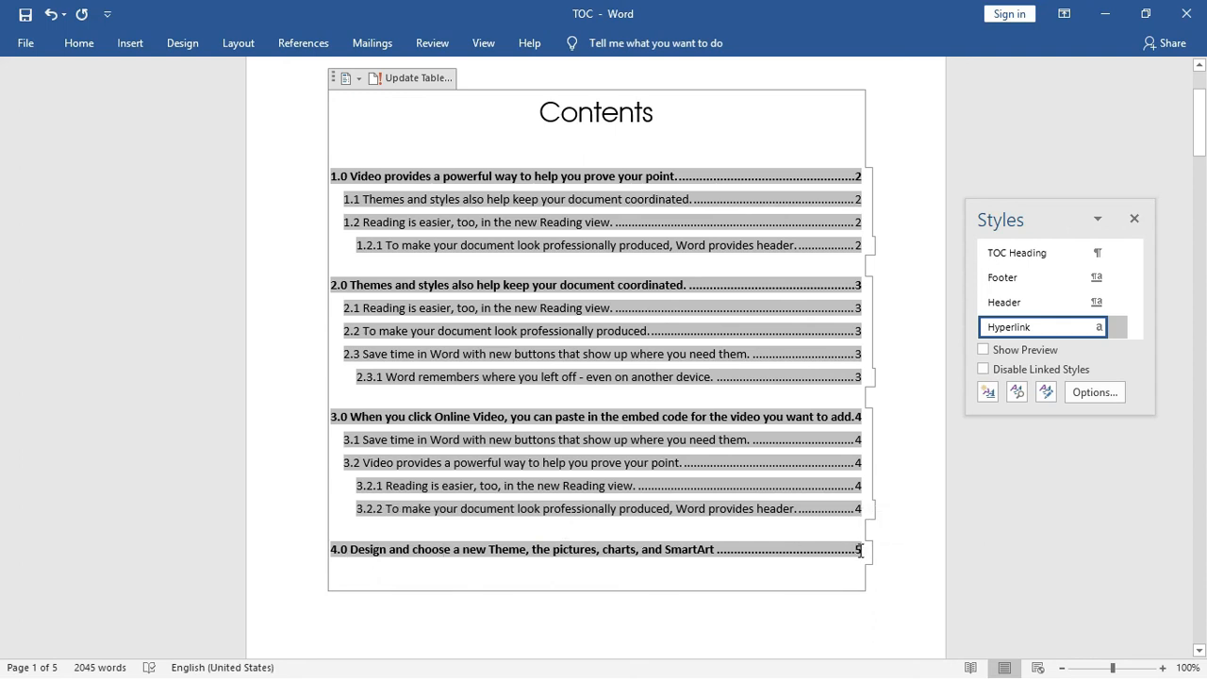
click(801, 154)
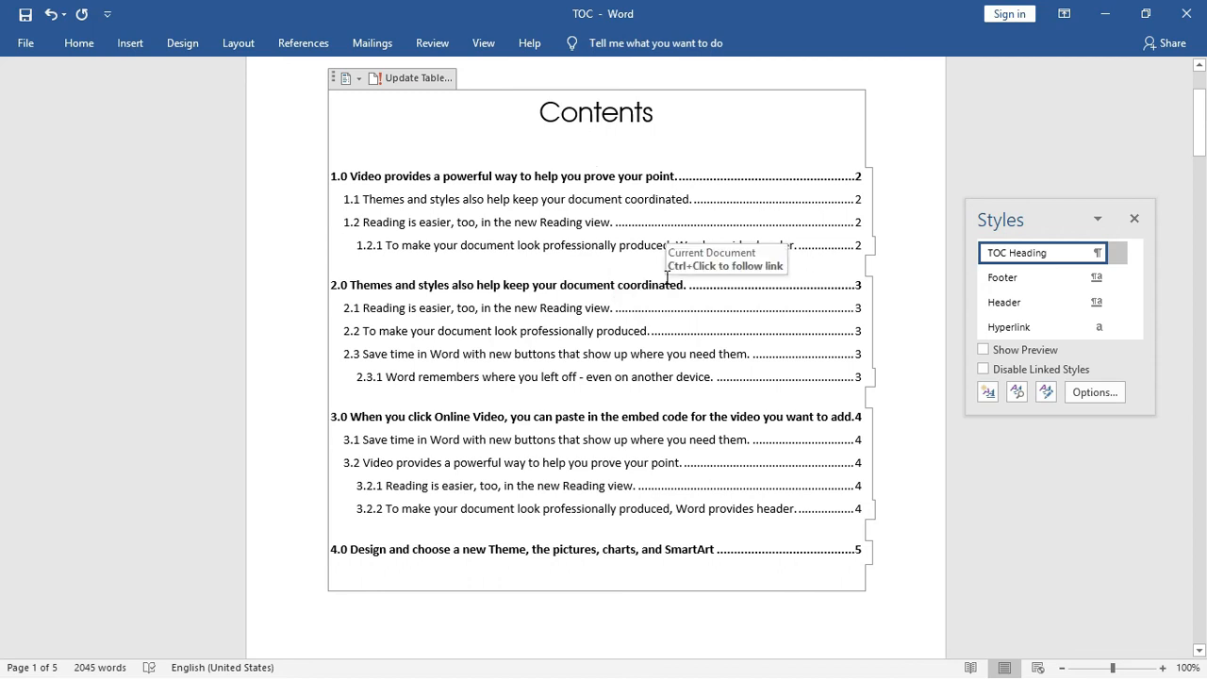
click(860, 551)
click(842, 563)
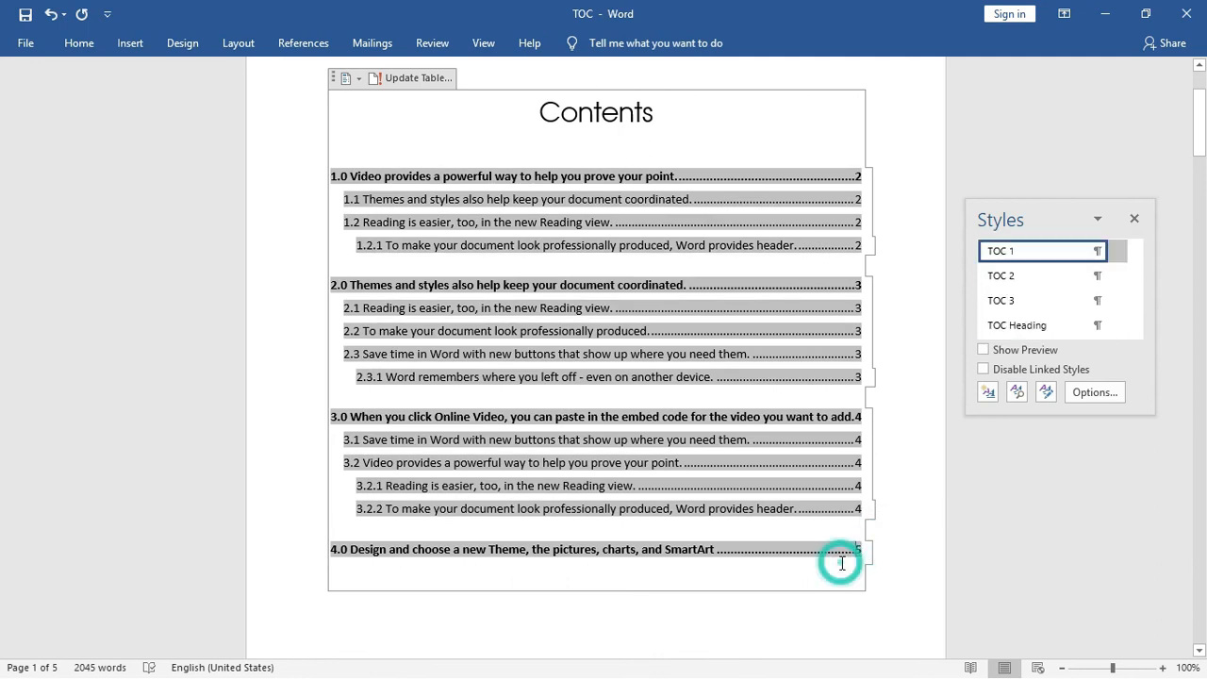
click(851, 585)
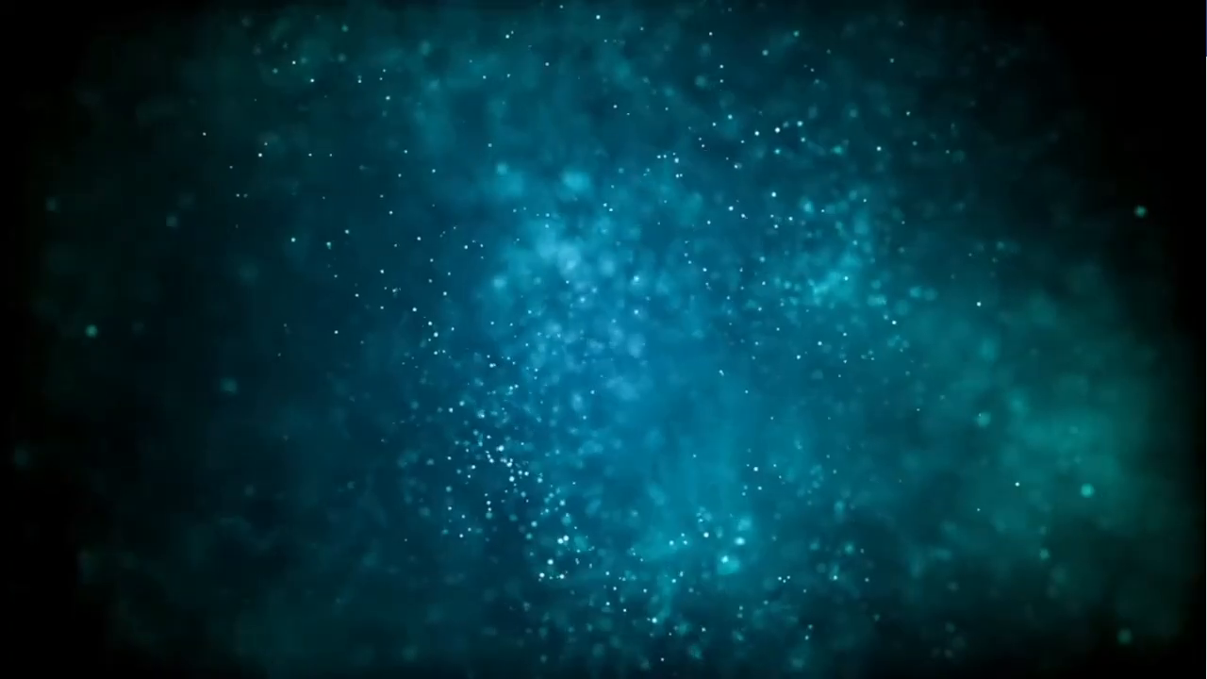